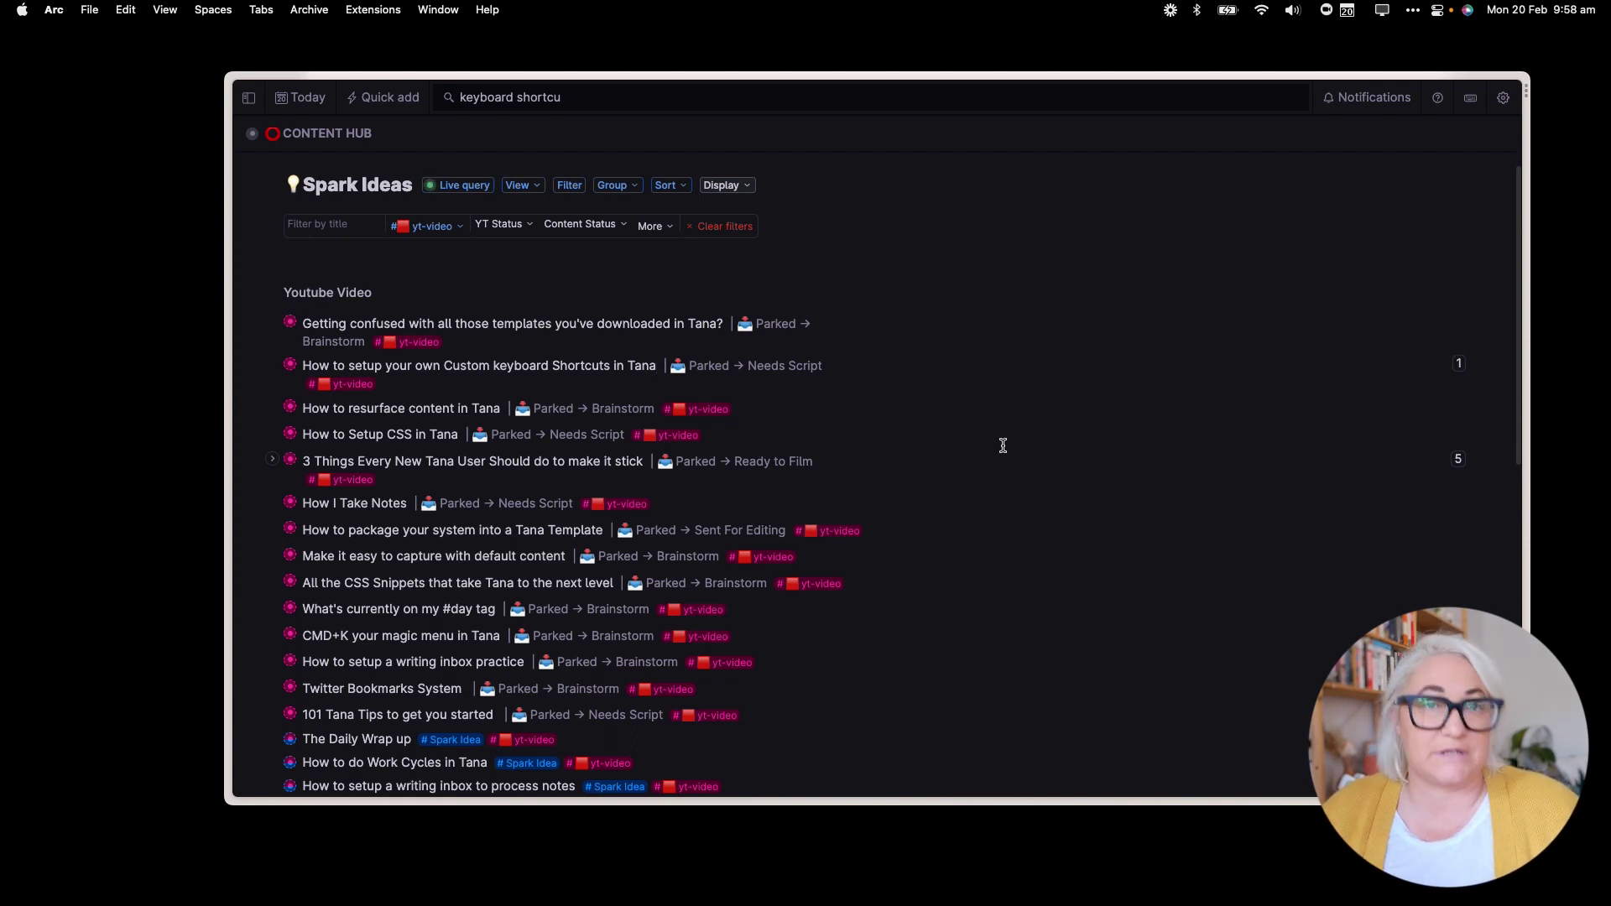
- Preview the Spark Ideas query as a table, then as cards
{"action": "scroll", "coordinate": [575, 320], "scroll_direction": "up", "scroll_amount": 2}
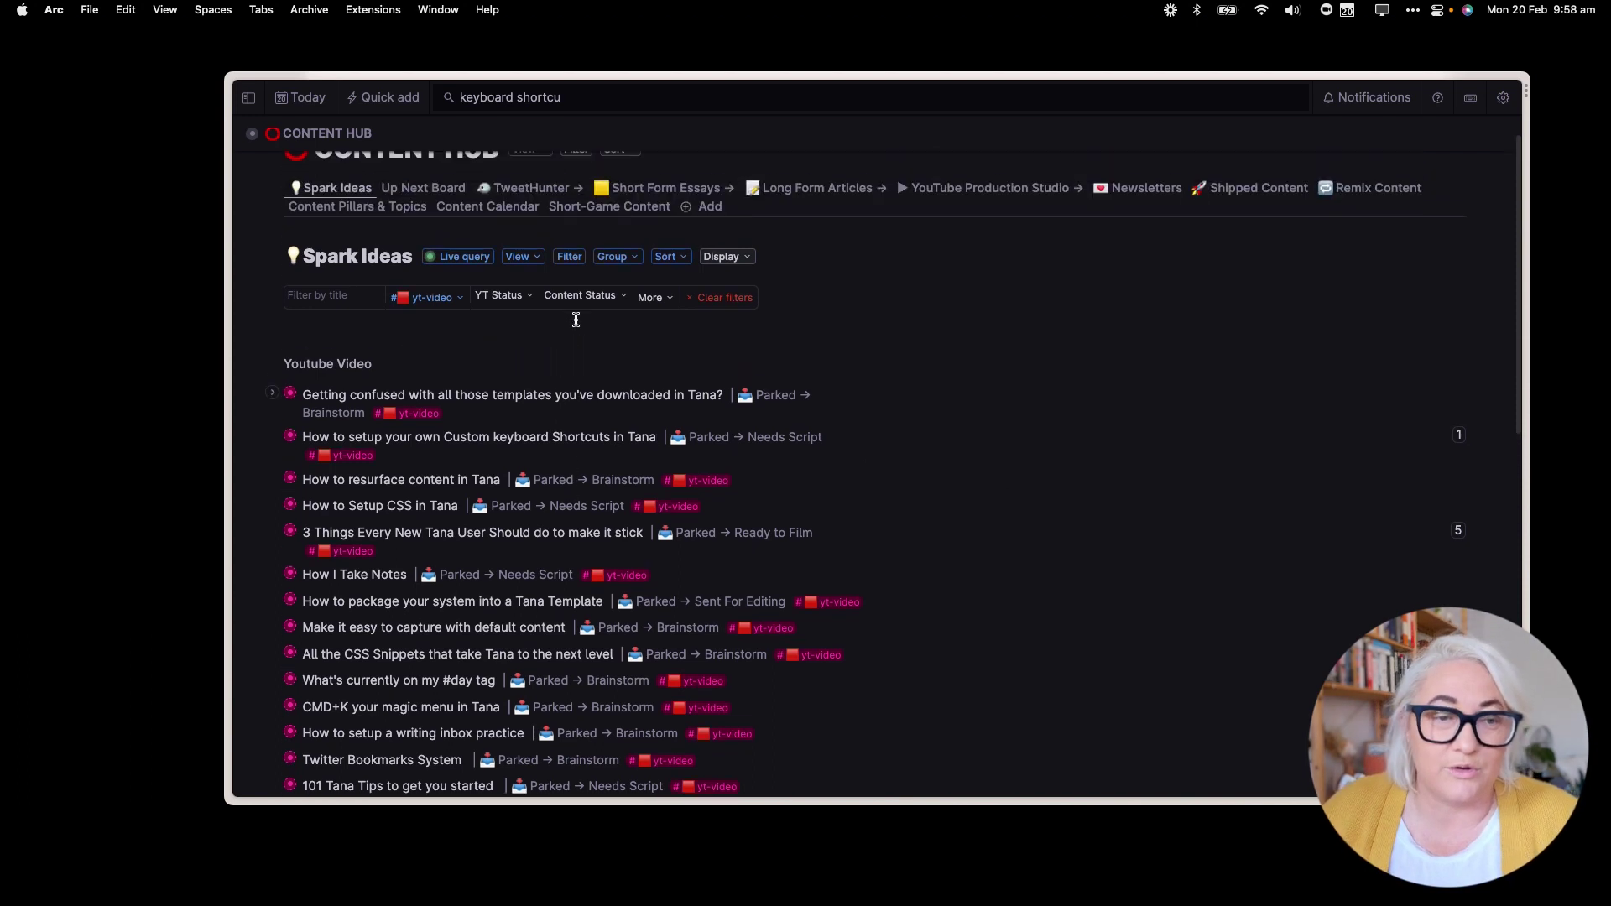
{"action": "left_click", "coordinate": [521, 262]}
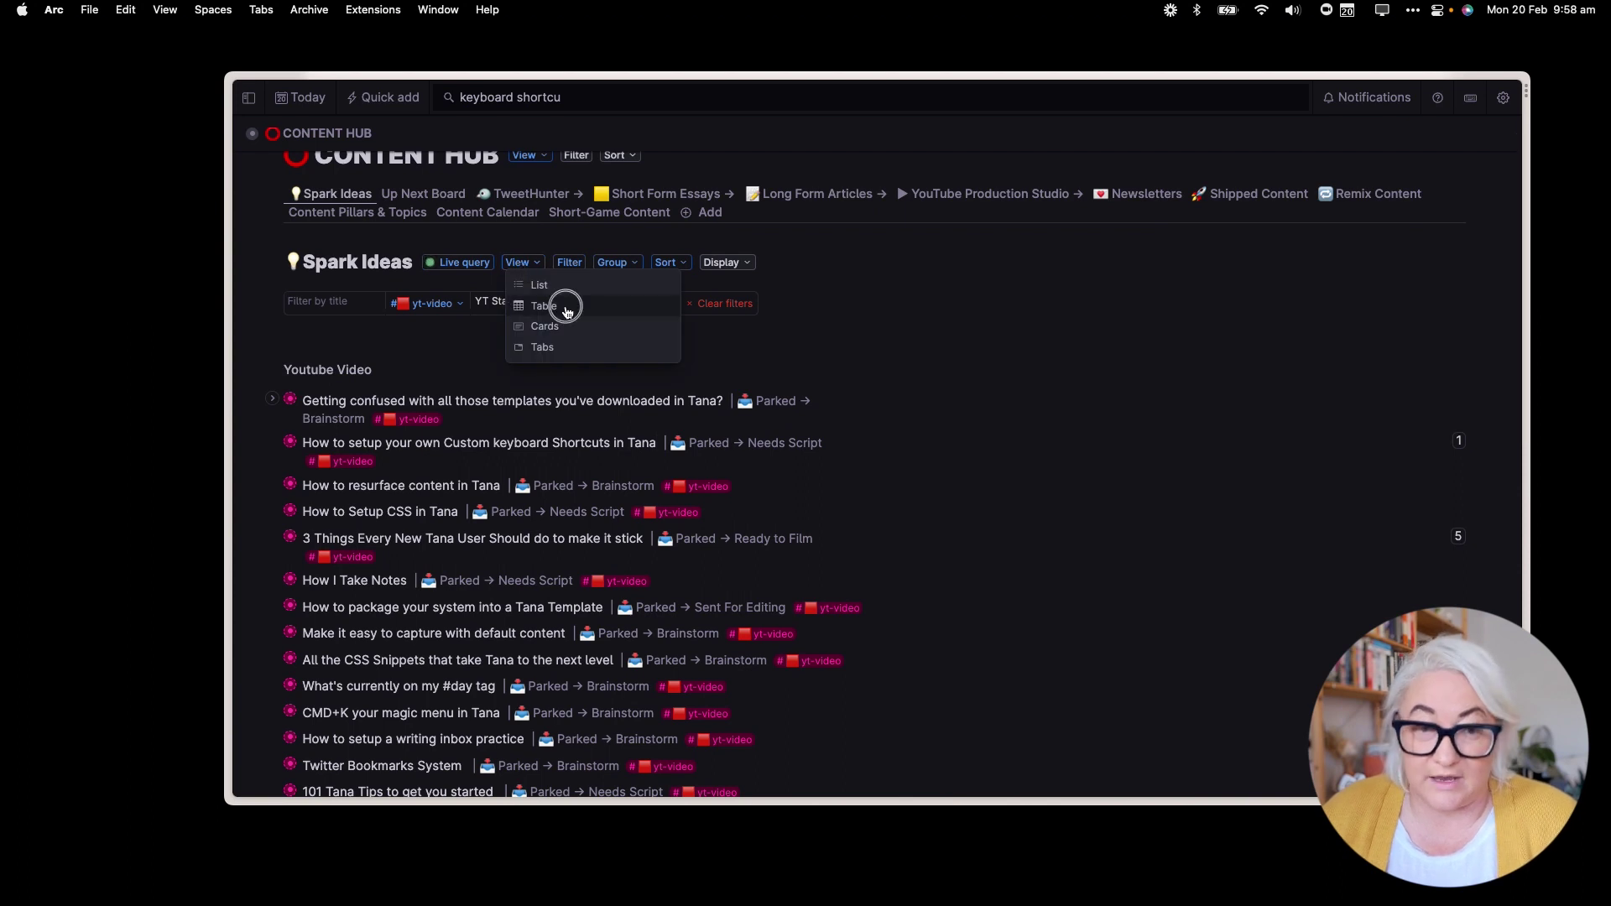
{"action": "left_click", "coordinate": [567, 307]}
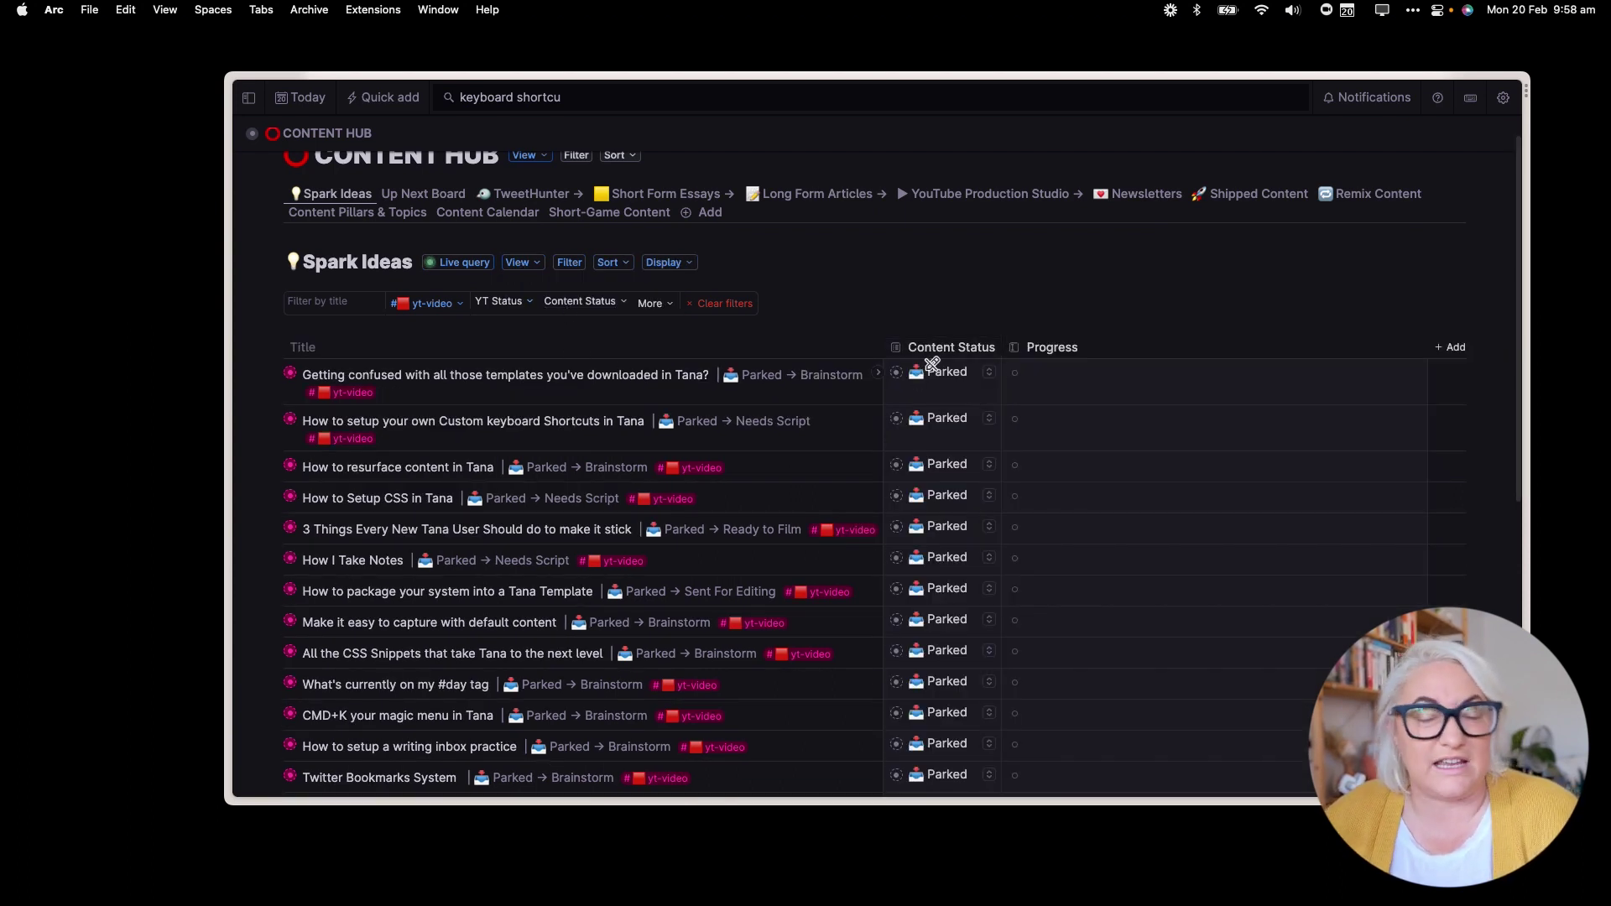
{"action": "left_click", "coordinate": [530, 264]}
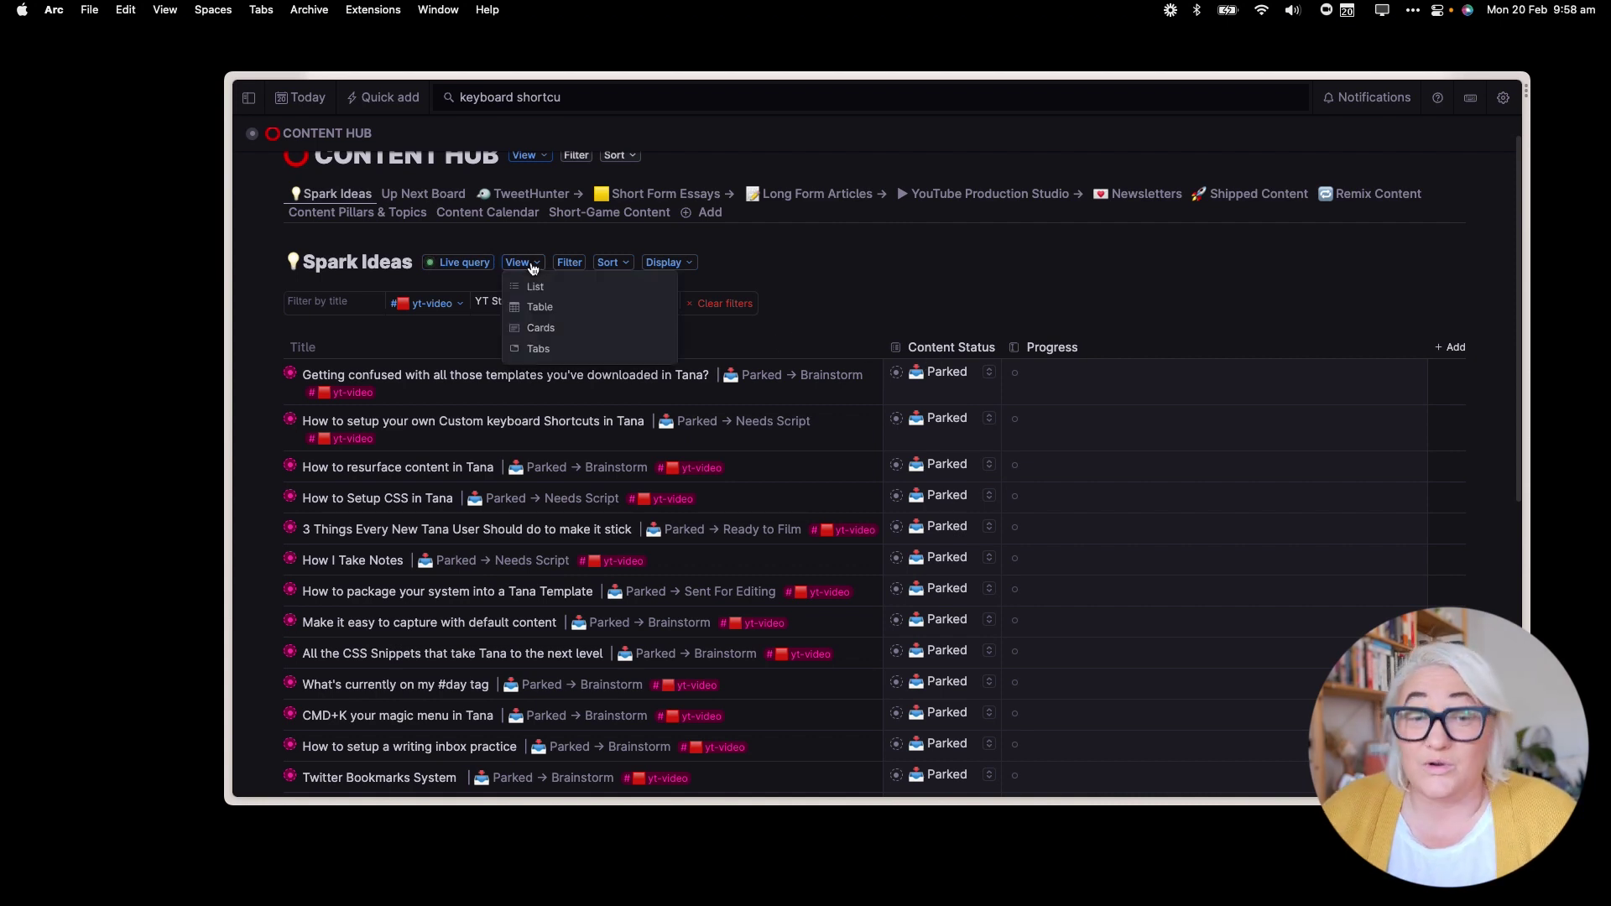
{"action": "left_click", "coordinate": [542, 327]}
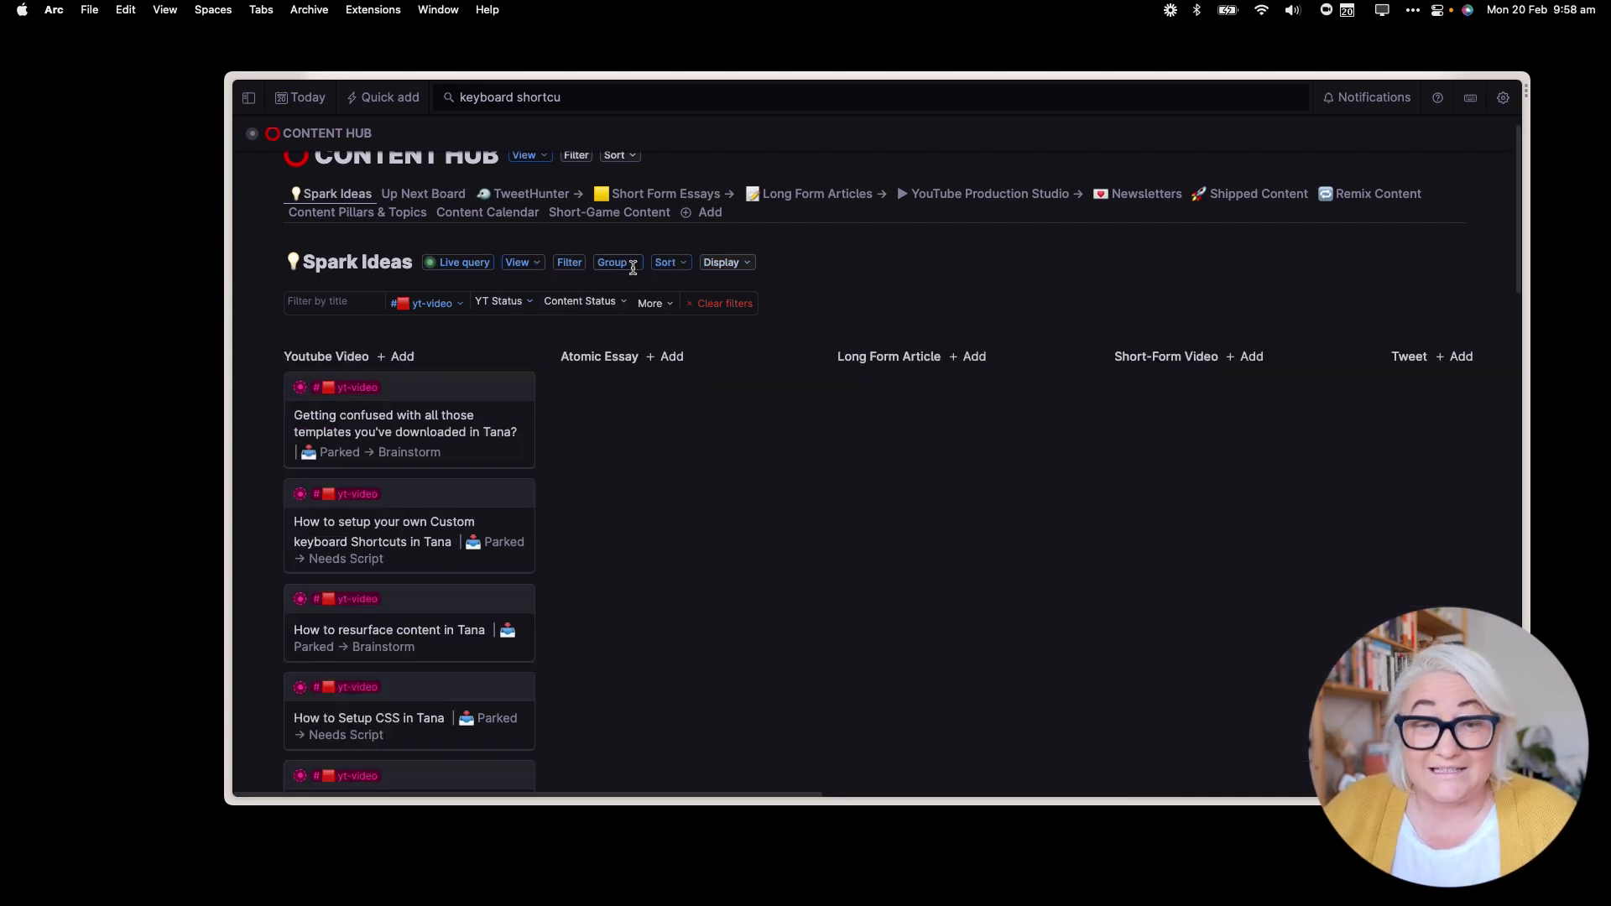
- Group Spark Ideas by YT Status and return it to list view
{"action": "left_click", "coordinate": [633, 263]}
{"action": "left_click", "coordinate": [676, 336]}
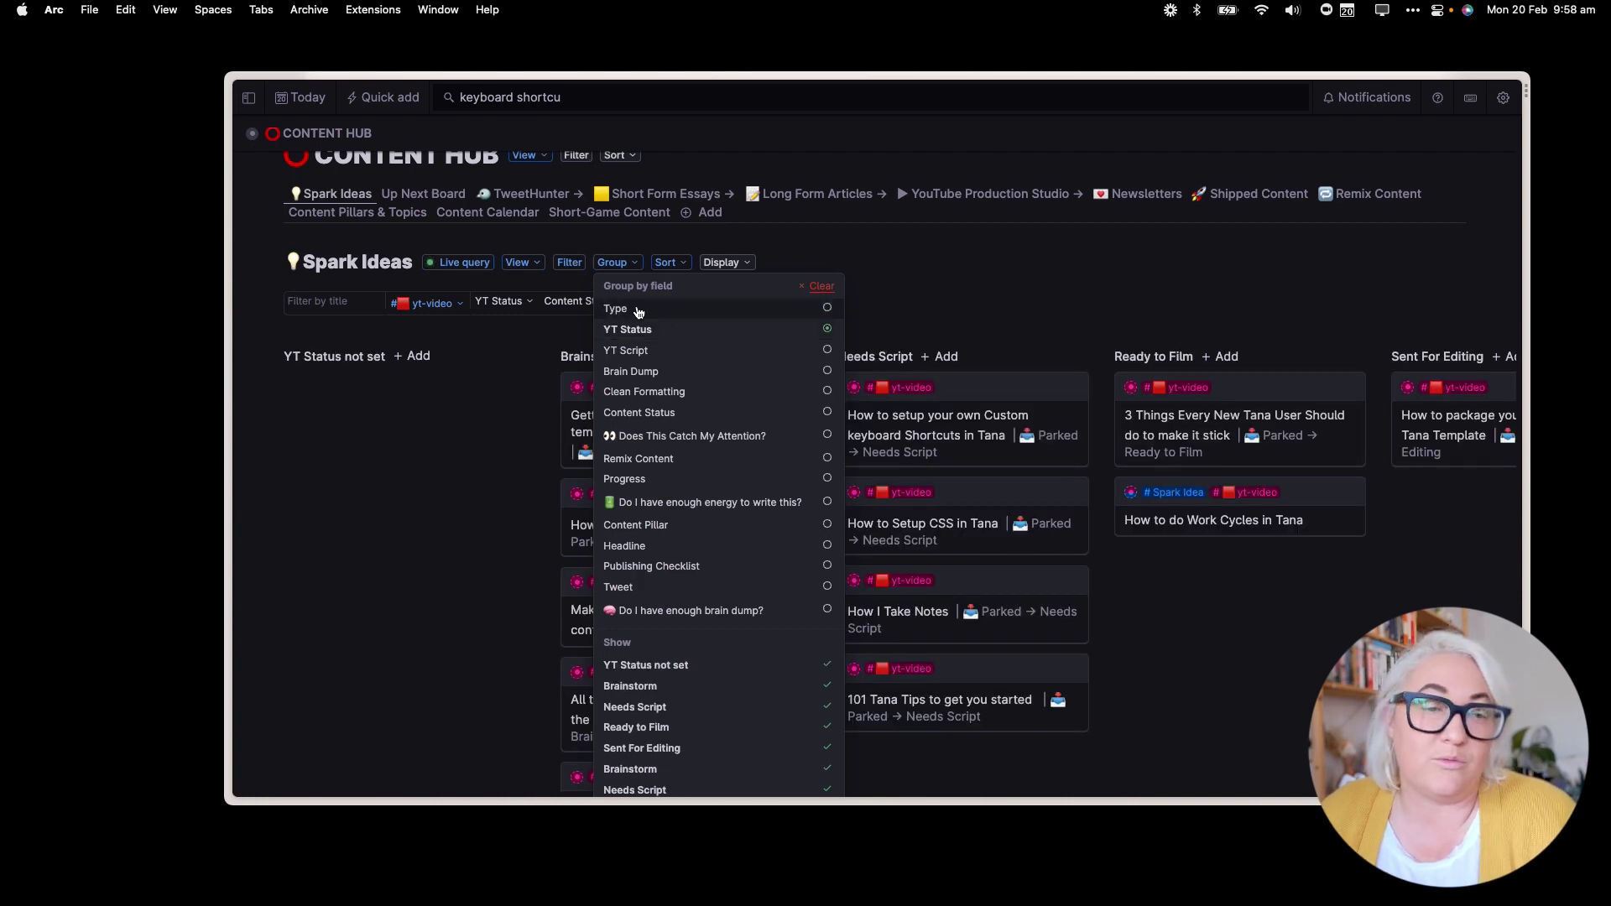
{"action": "left_click", "coordinate": [525, 263]}
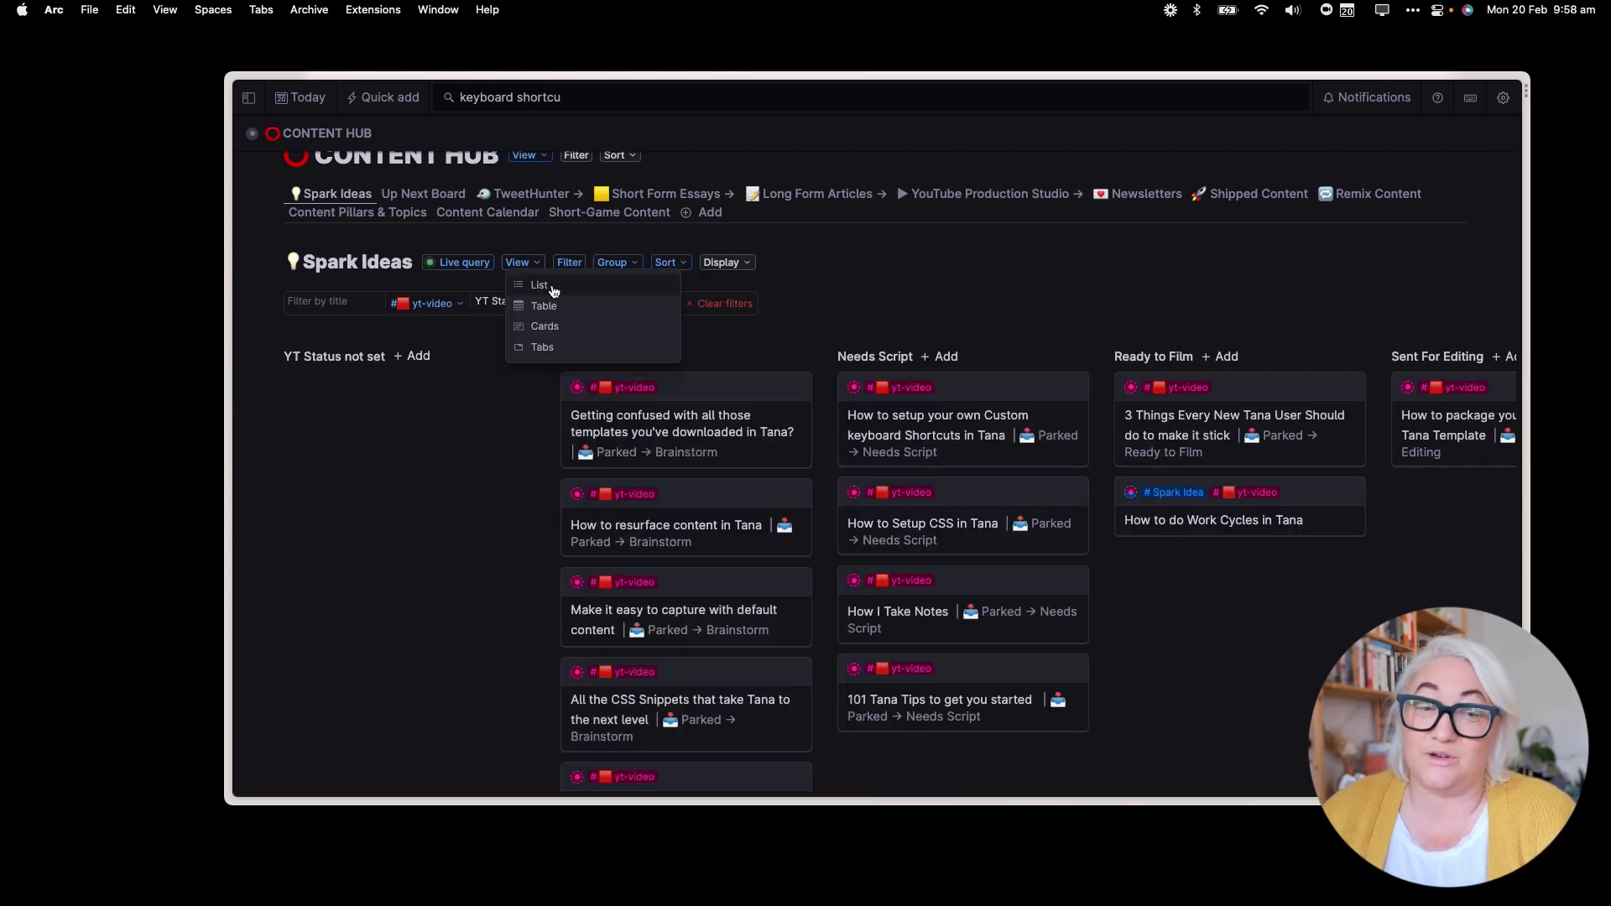
{"action": "left_click", "coordinate": [554, 293]}
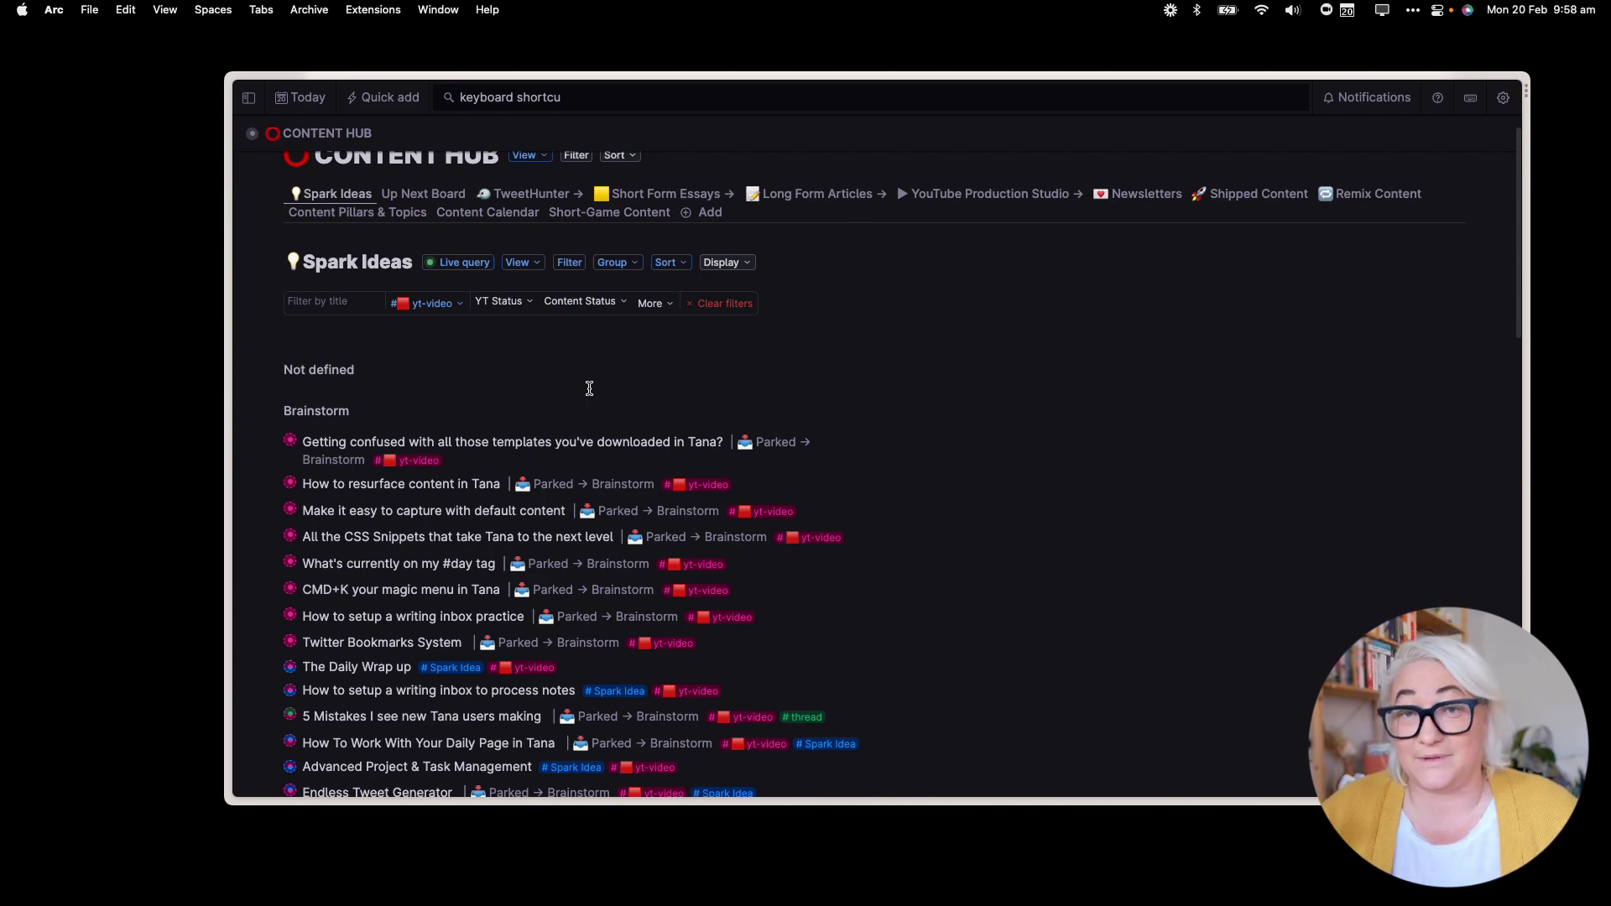
- Record ⌥⇧→ as the shortcut for Set Content Status = Up Next and save it
{"action": "scroll", "coordinate": [590, 388], "scroll_direction": "down", "scroll_amount": 5}
{"action": "left_click", "coordinate": [272, 205]}
{"action": "left_click", "coordinate": [272, 205]}
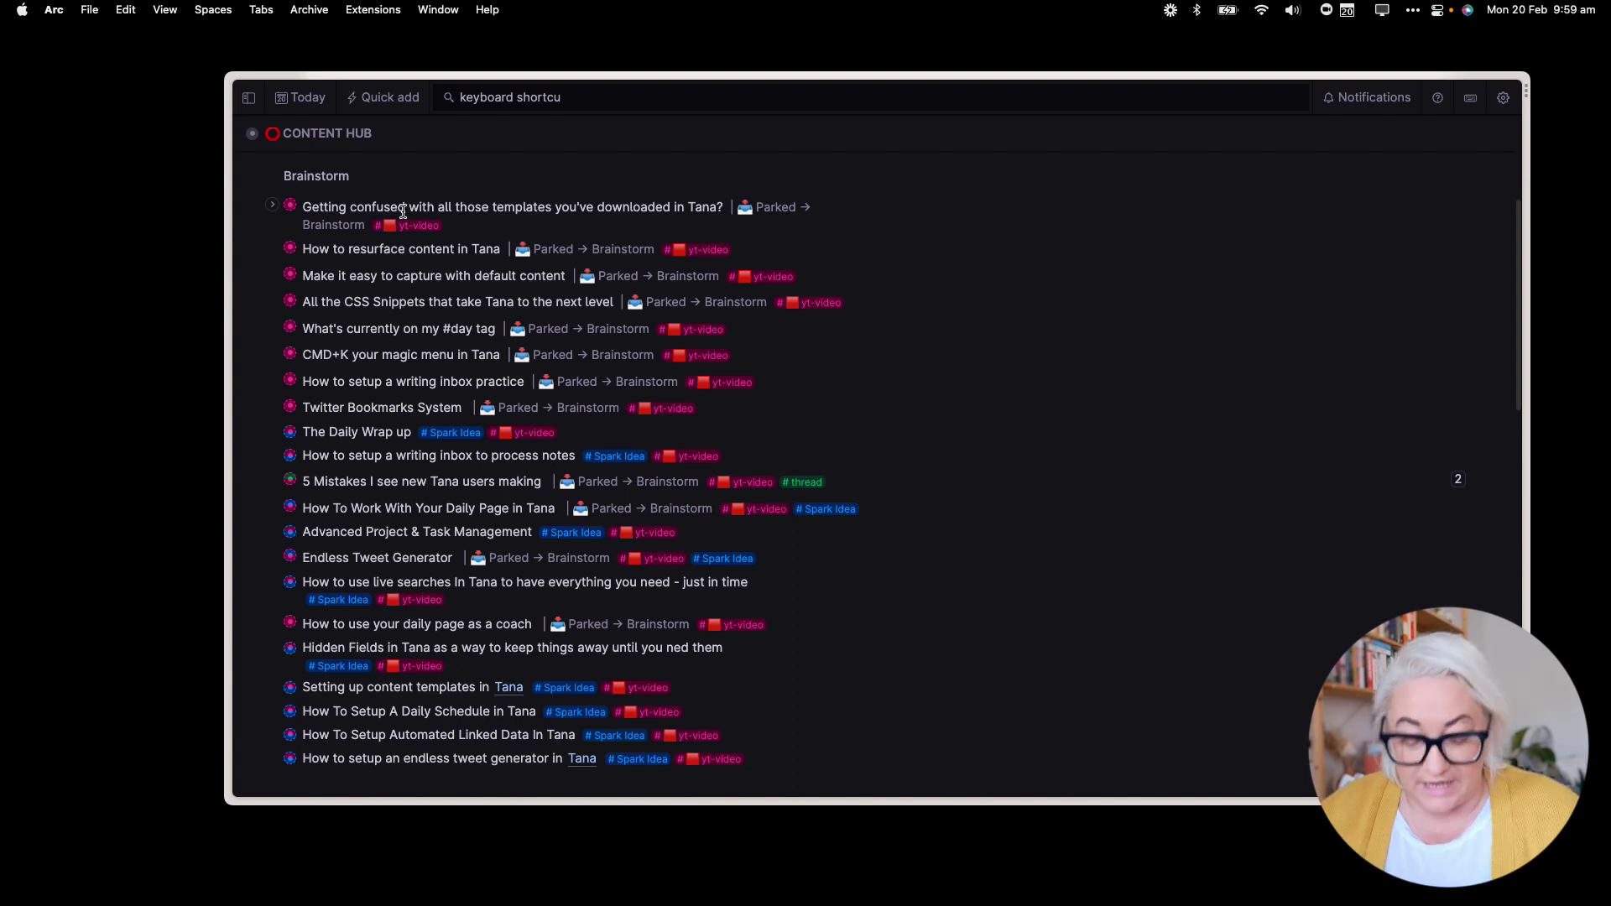
{"action": "key", "text": "super+k"}
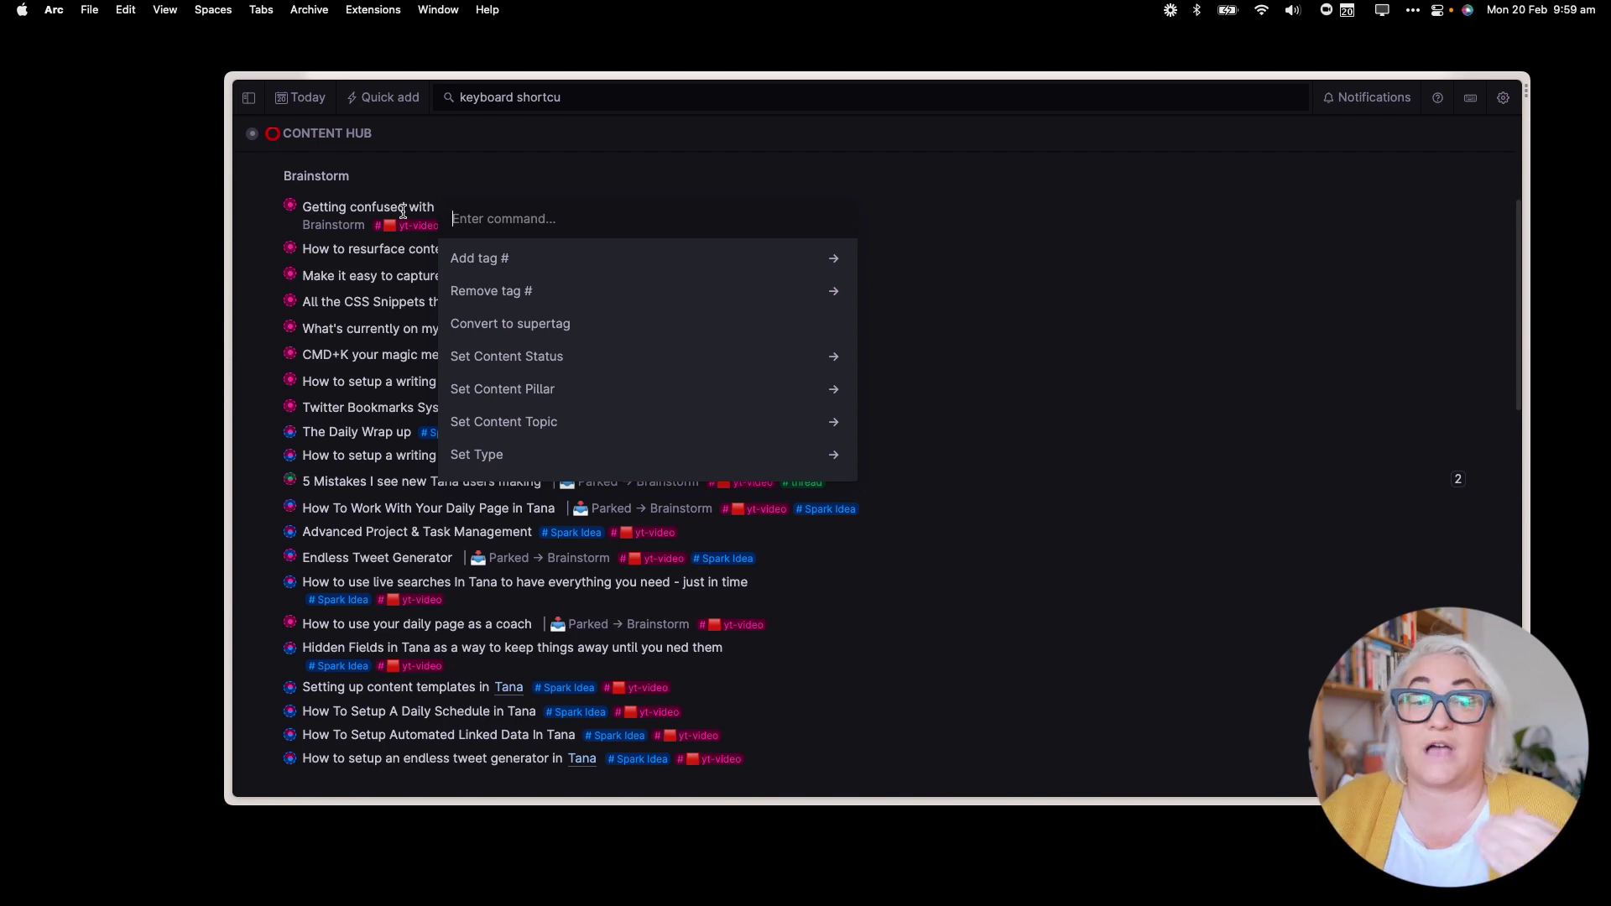
{"action": "left_click", "coordinate": [506, 356]}
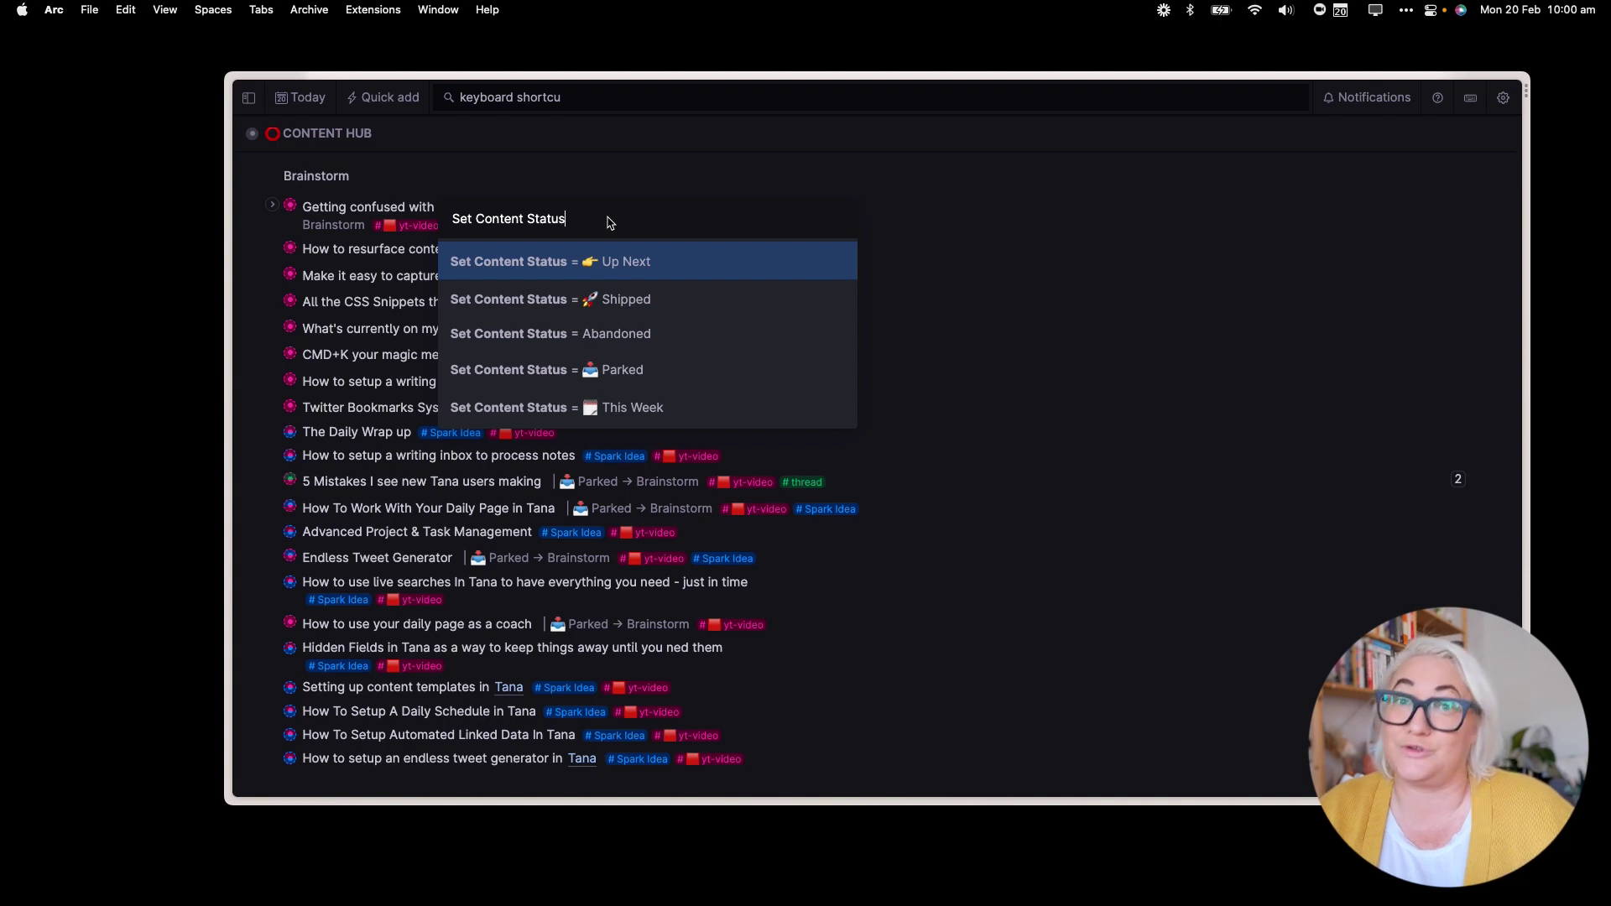
{"action": "key", "text": "super+shift+k"}
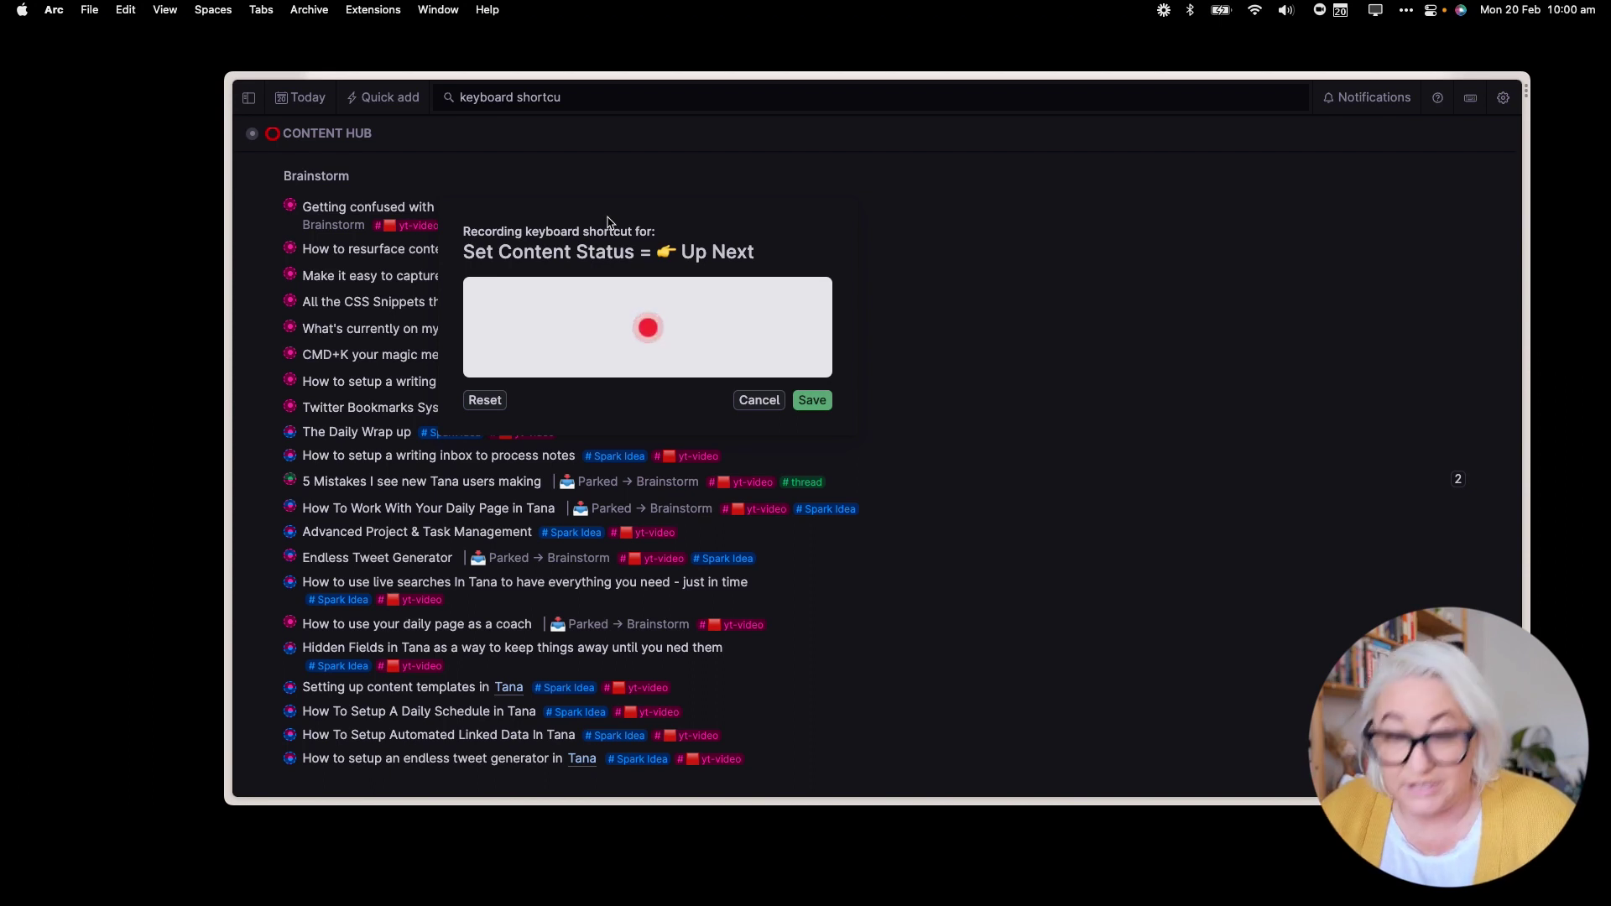
{"action": "key", "text": "alt+shift+Right"}
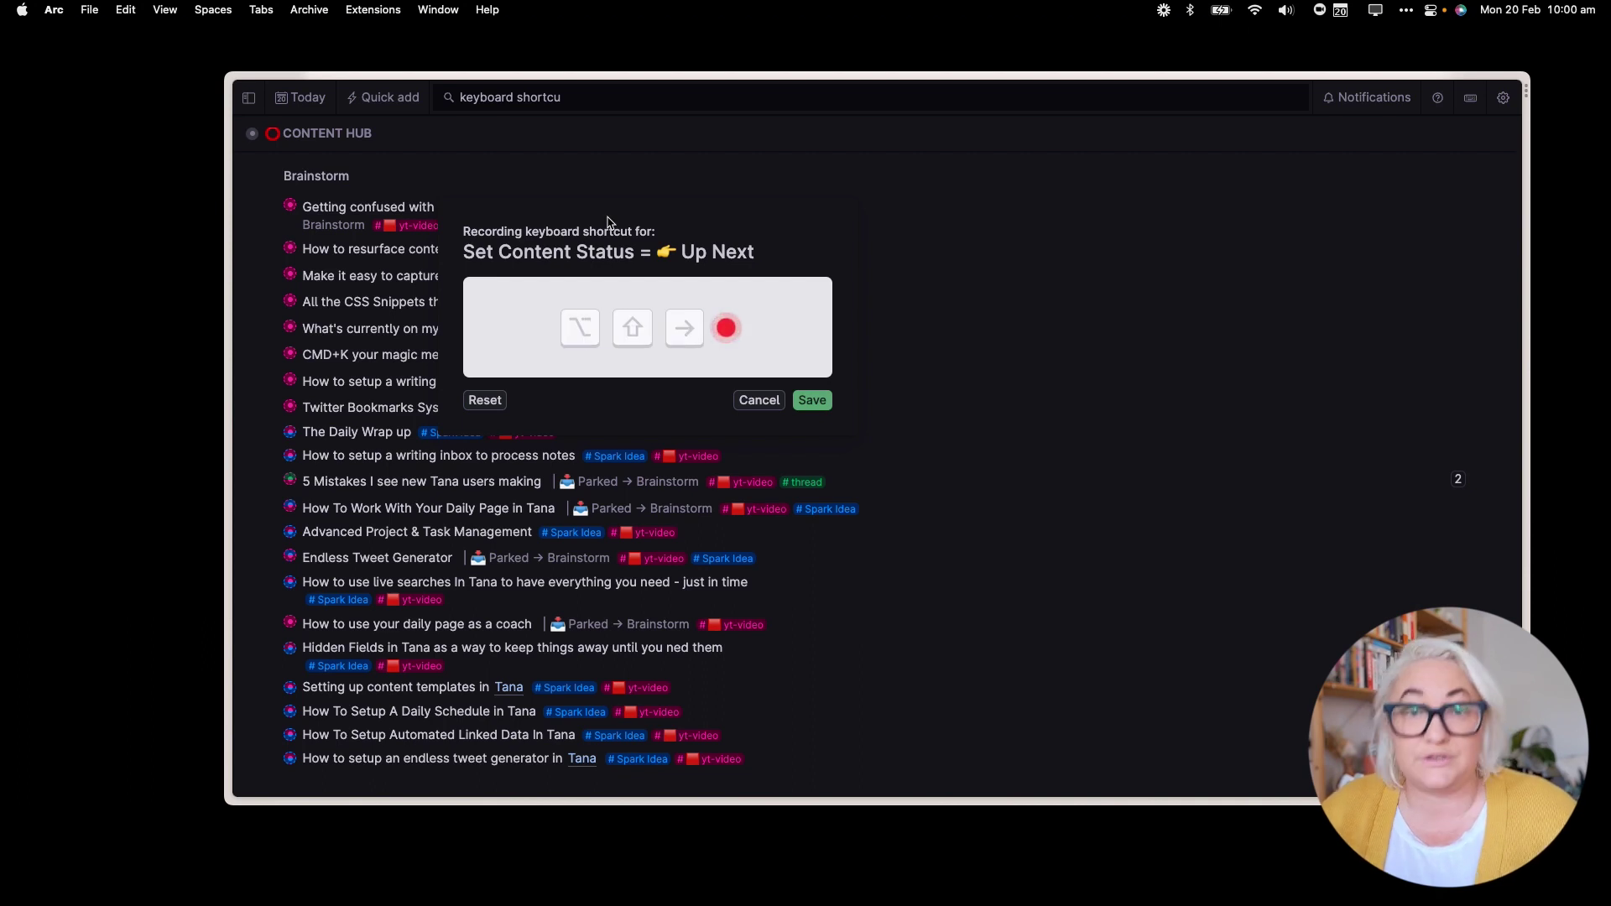
{"action": "left_click", "coordinate": [811, 400]}
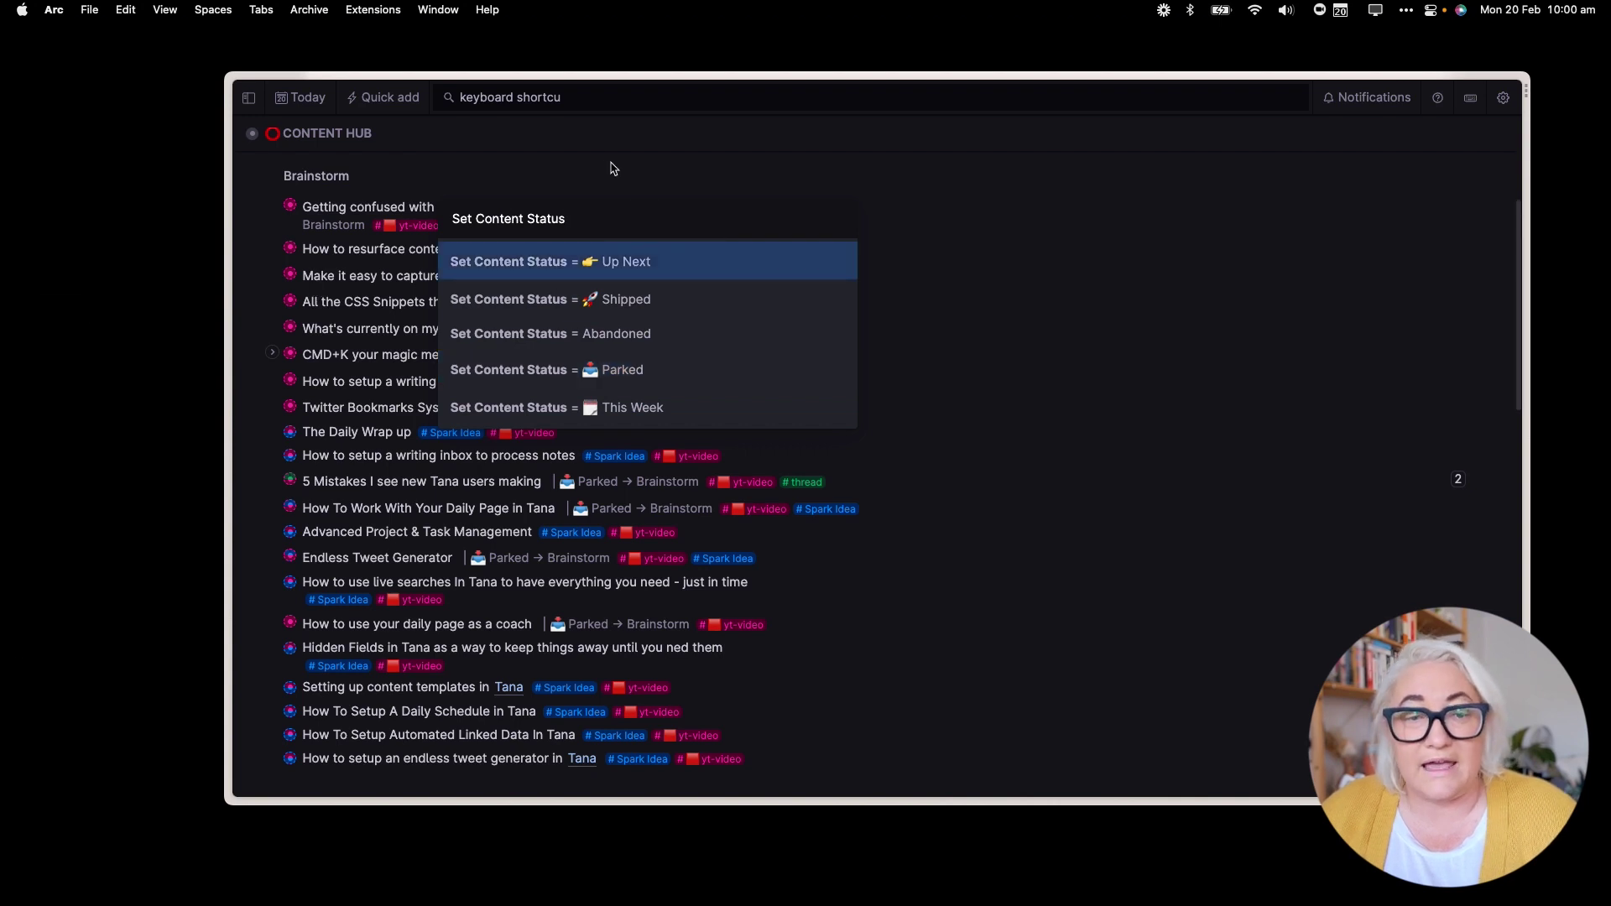
- Set the first Brainstorm idea's Content Status to Up Next by shortcut, then check its fields
{"action": "left_click", "coordinate": [561, 161]}
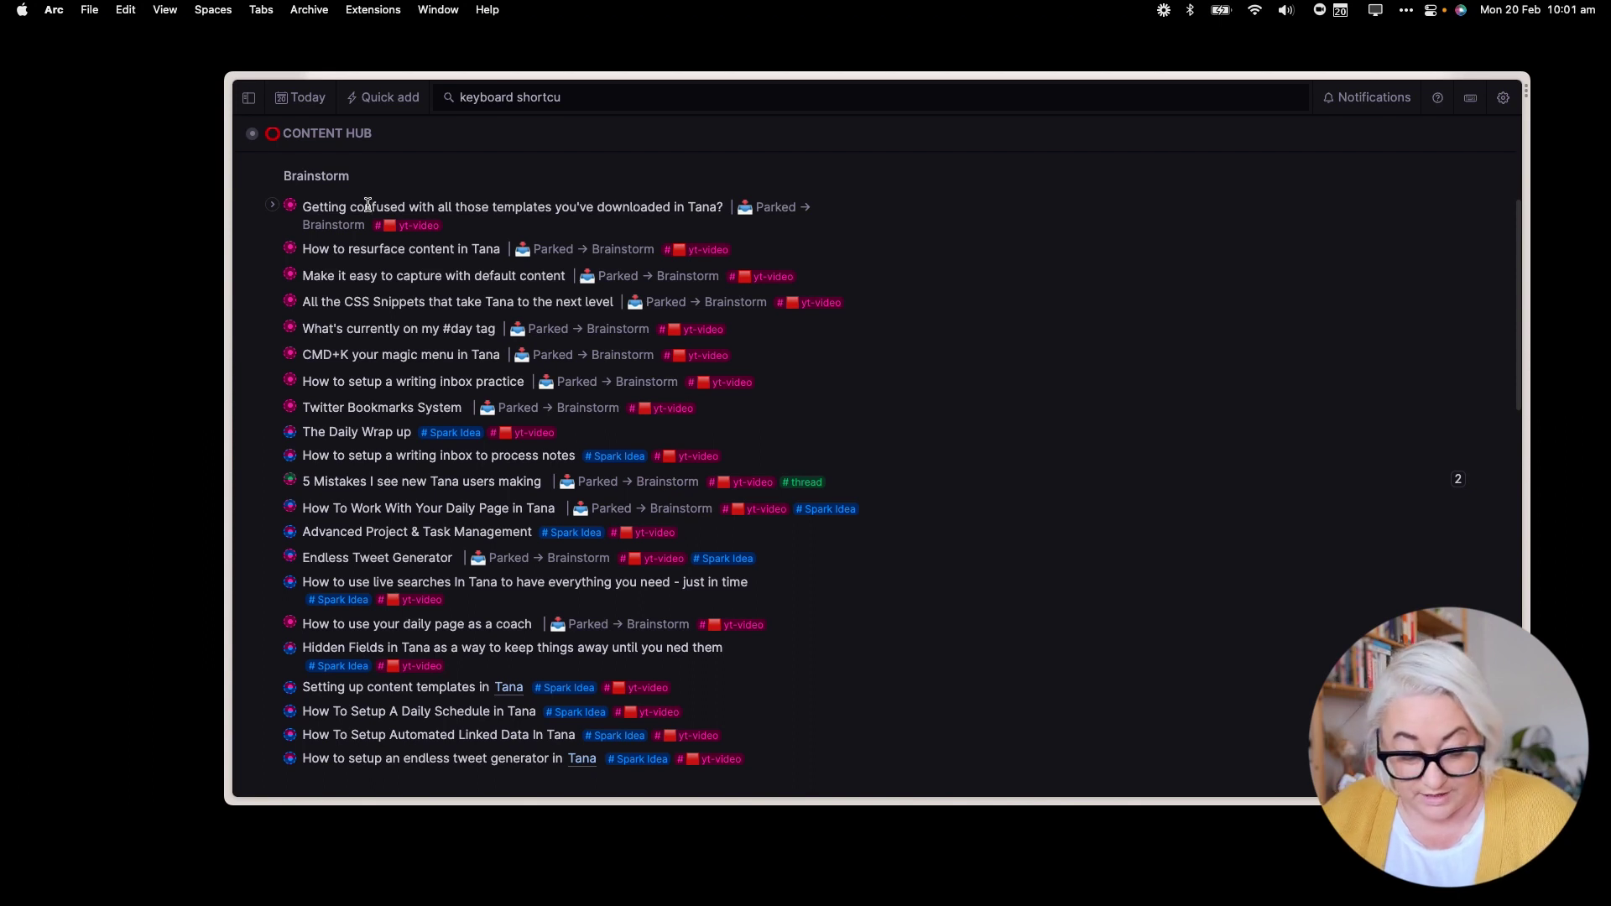
{"action": "key", "text": "super+shift+u"}
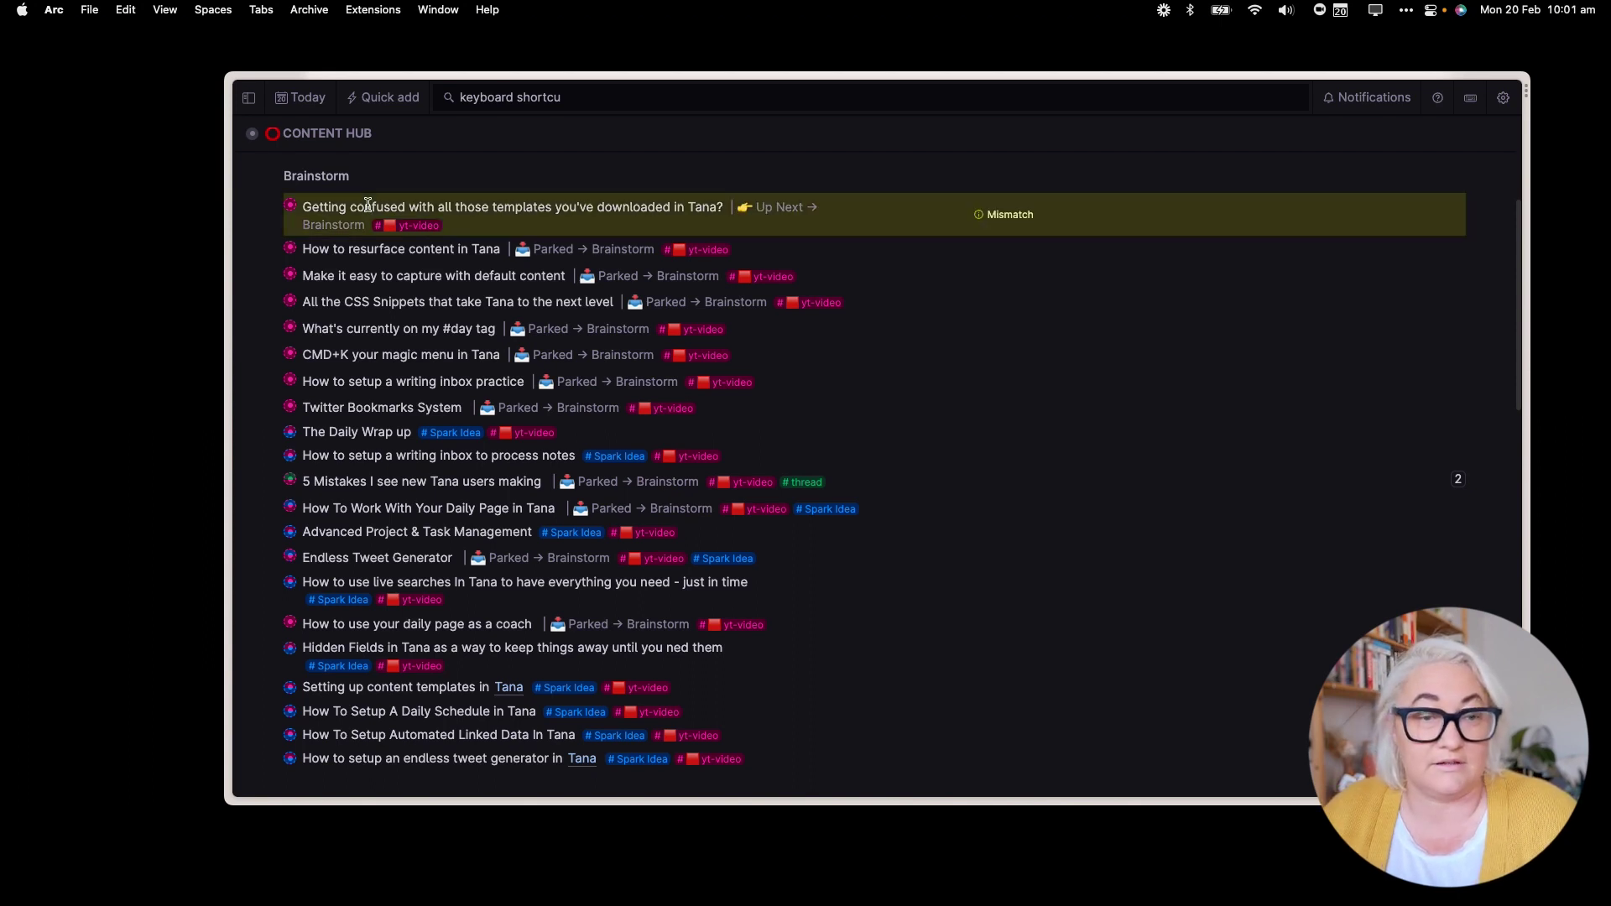
{"action": "key", "text": "super+Down"}
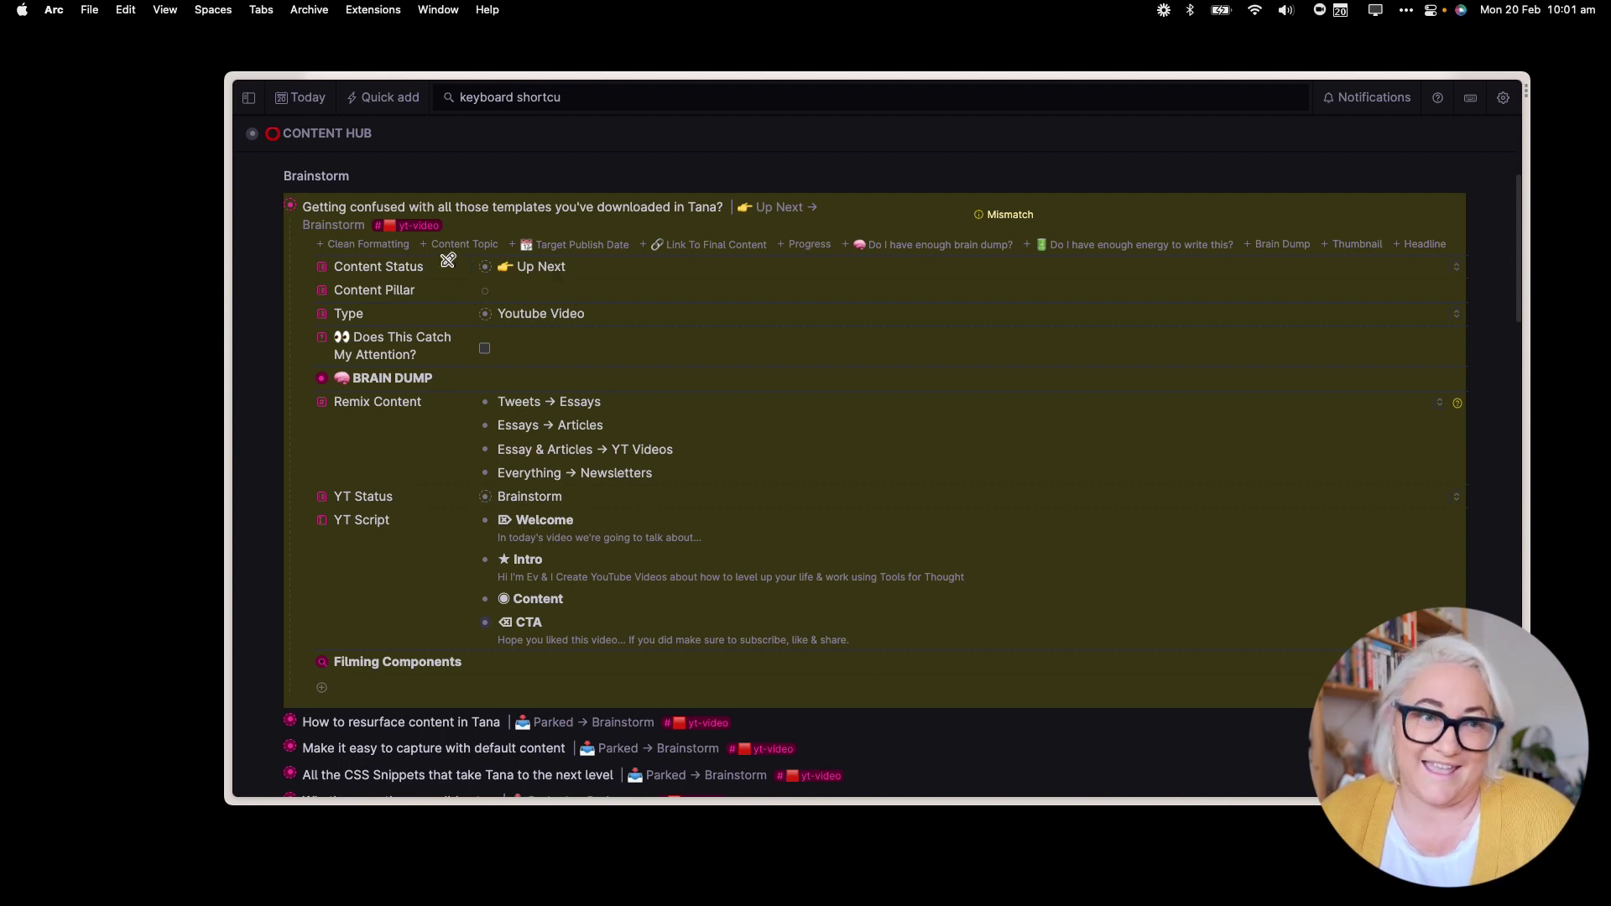
{"action": "left_click", "coordinate": [271, 204]}
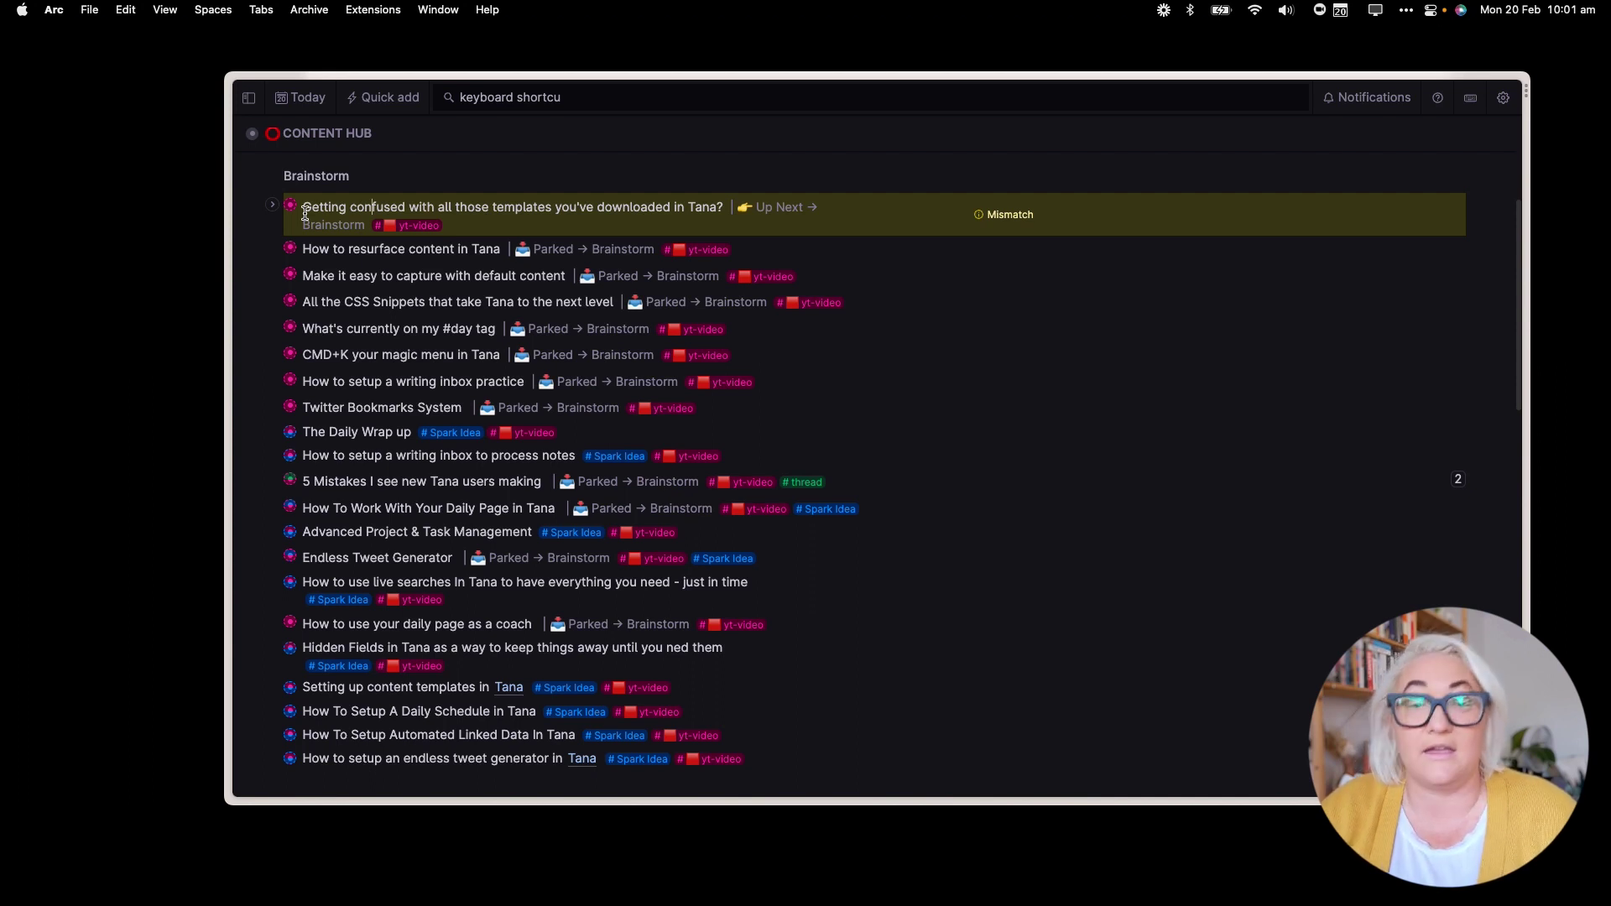
- Assign ⌥⇧↑ as the shortcut for the general Set Content Status command and save it
{"action": "key", "text": "cmd+k"}
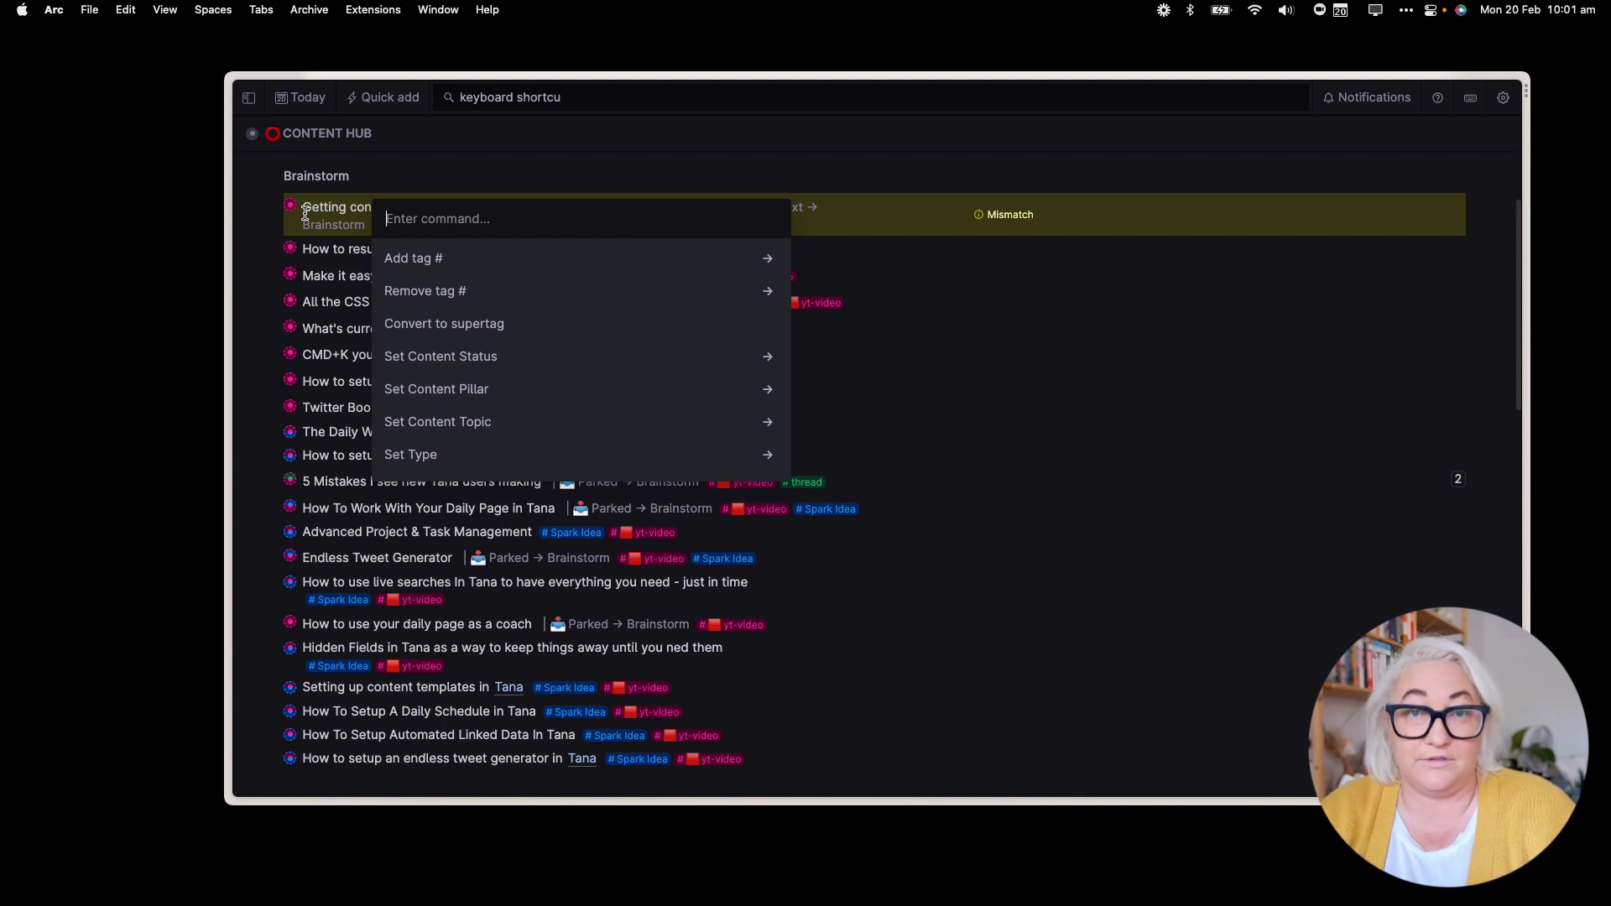
{"action": "type", "text": "content"}
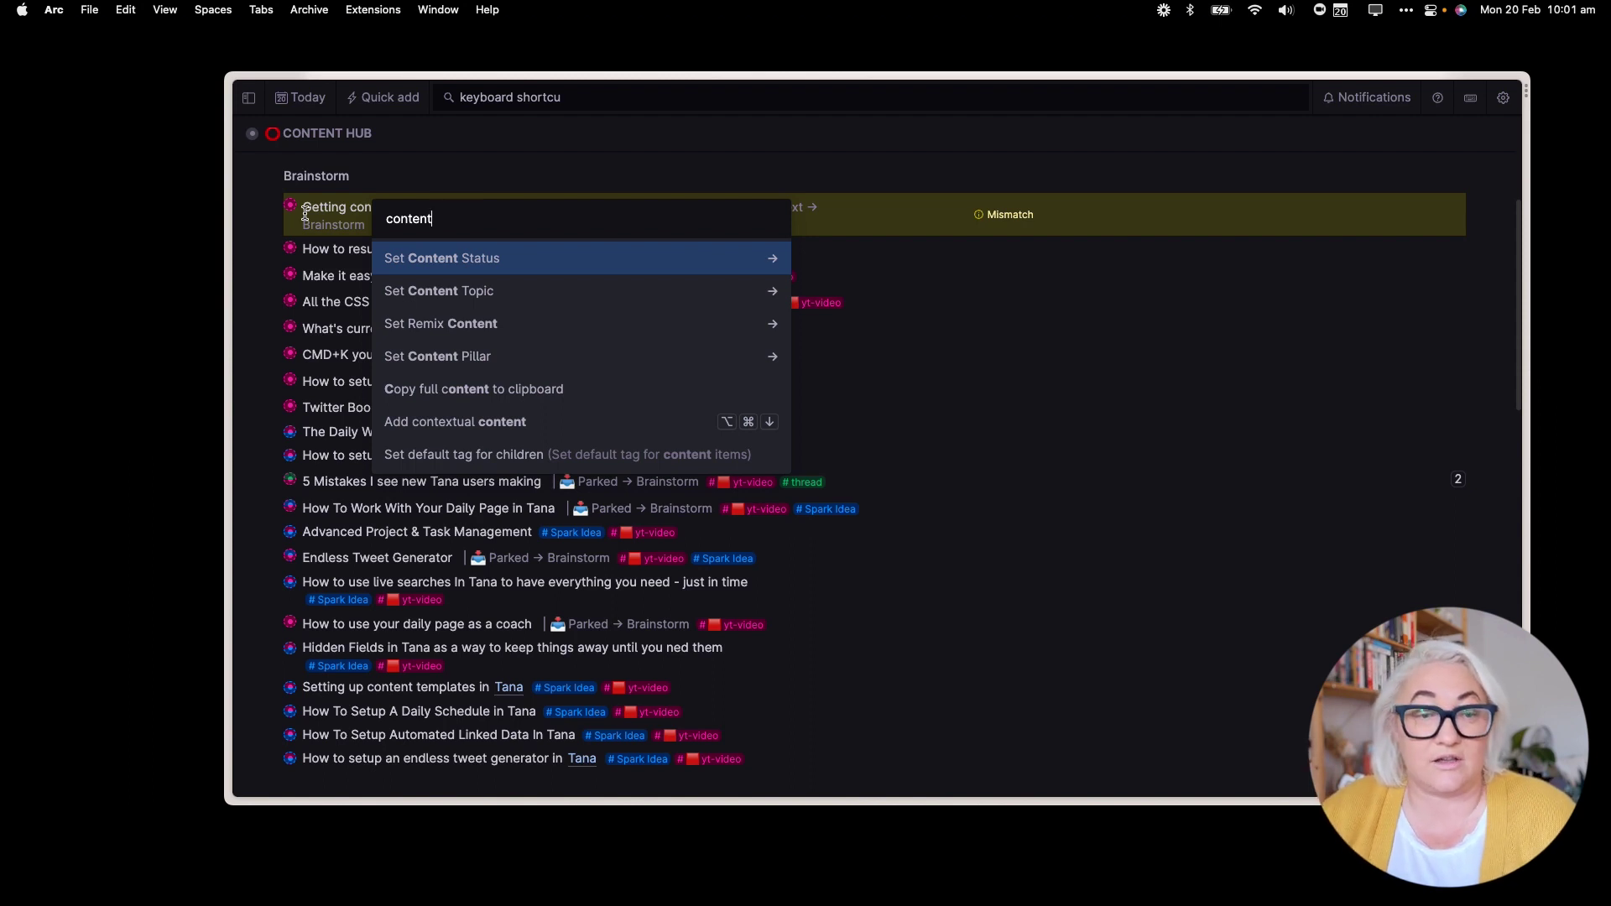
{"action": "key", "text": "Return"}
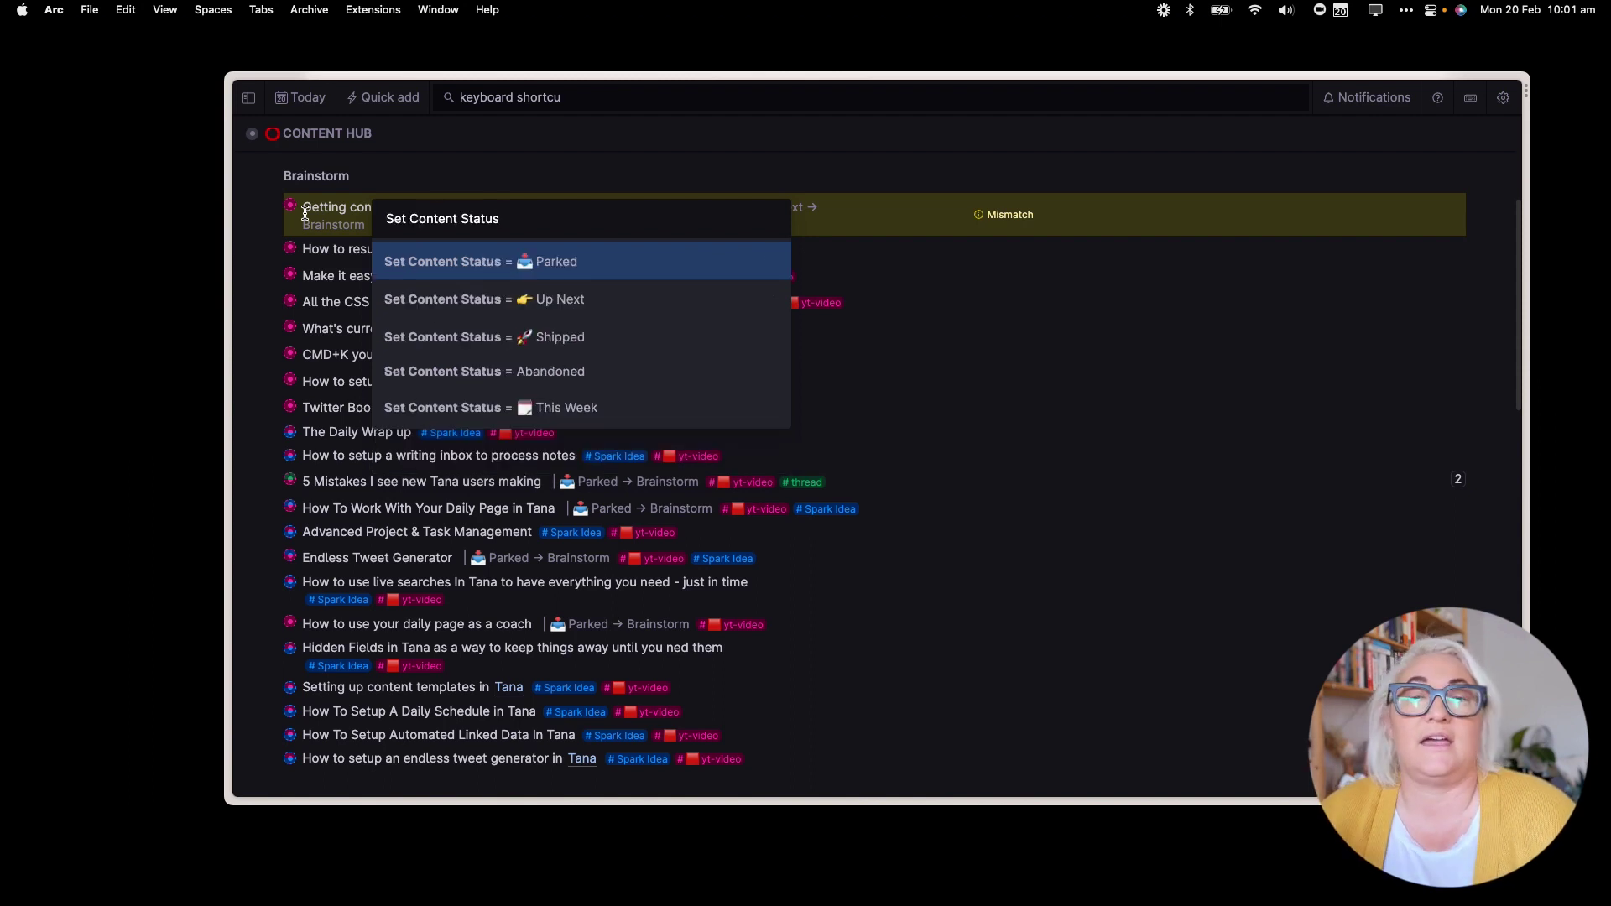
{"action": "key", "text": "Down"}
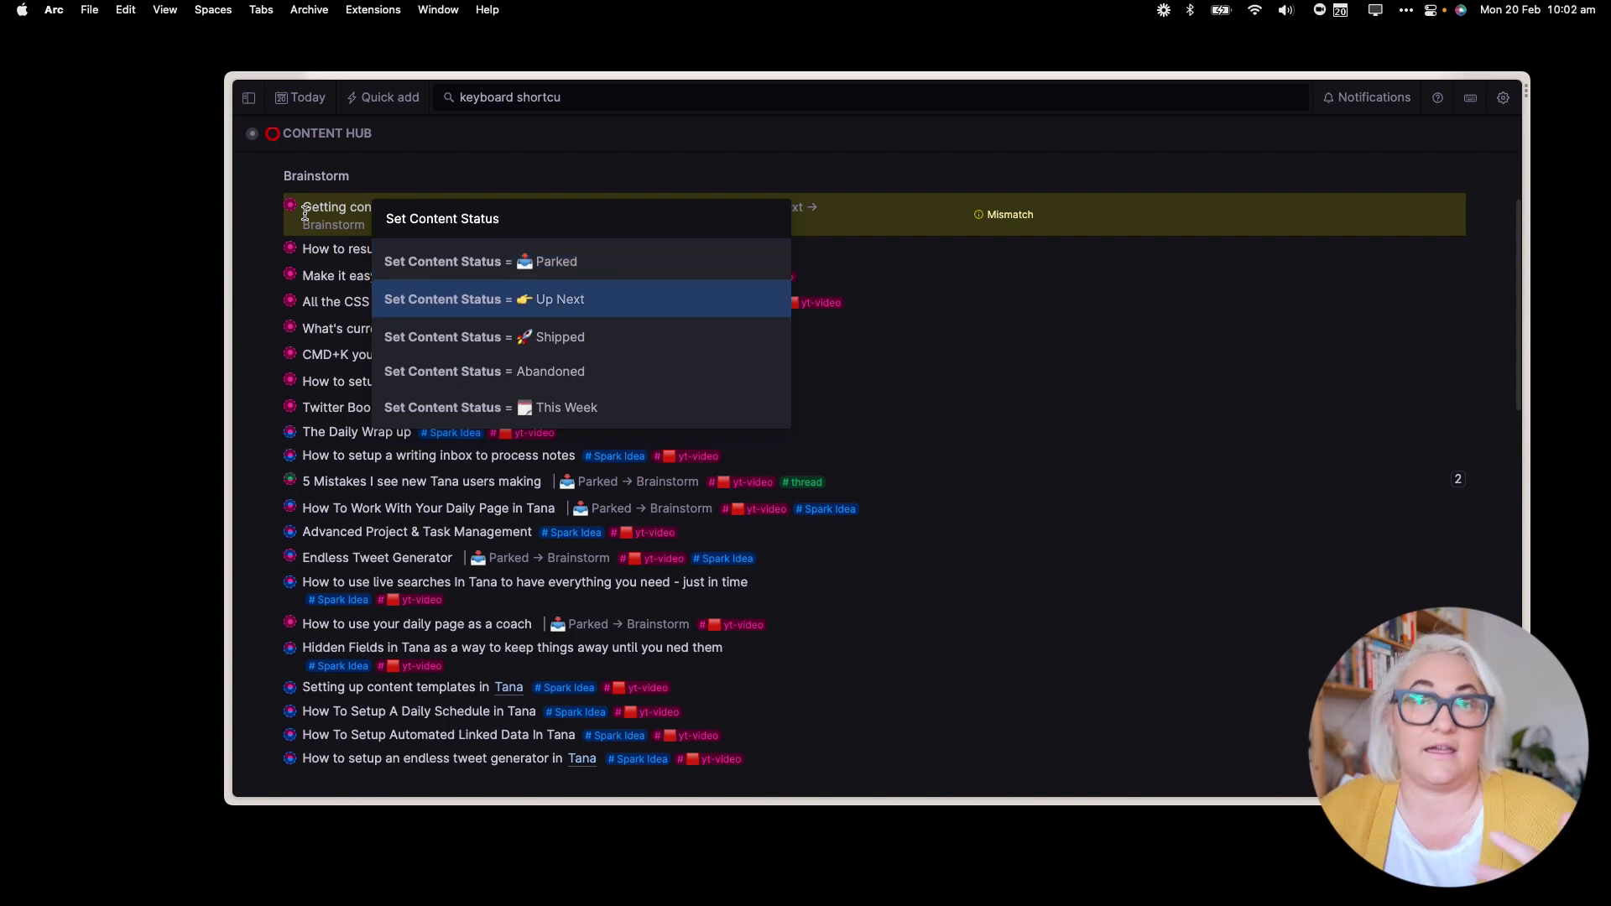
{"action": "key", "text": "BackSpace"}
{"action": "key", "text": "BackSpace"}
{"action": "key", "text": "BackSpace"}
{"action": "key", "text": "BackSpace"}
{"action": "key", "text": "BackSpace"}
{"action": "key", "text": "BackSpace"}
{"action": "key", "text": "BackSpace"}
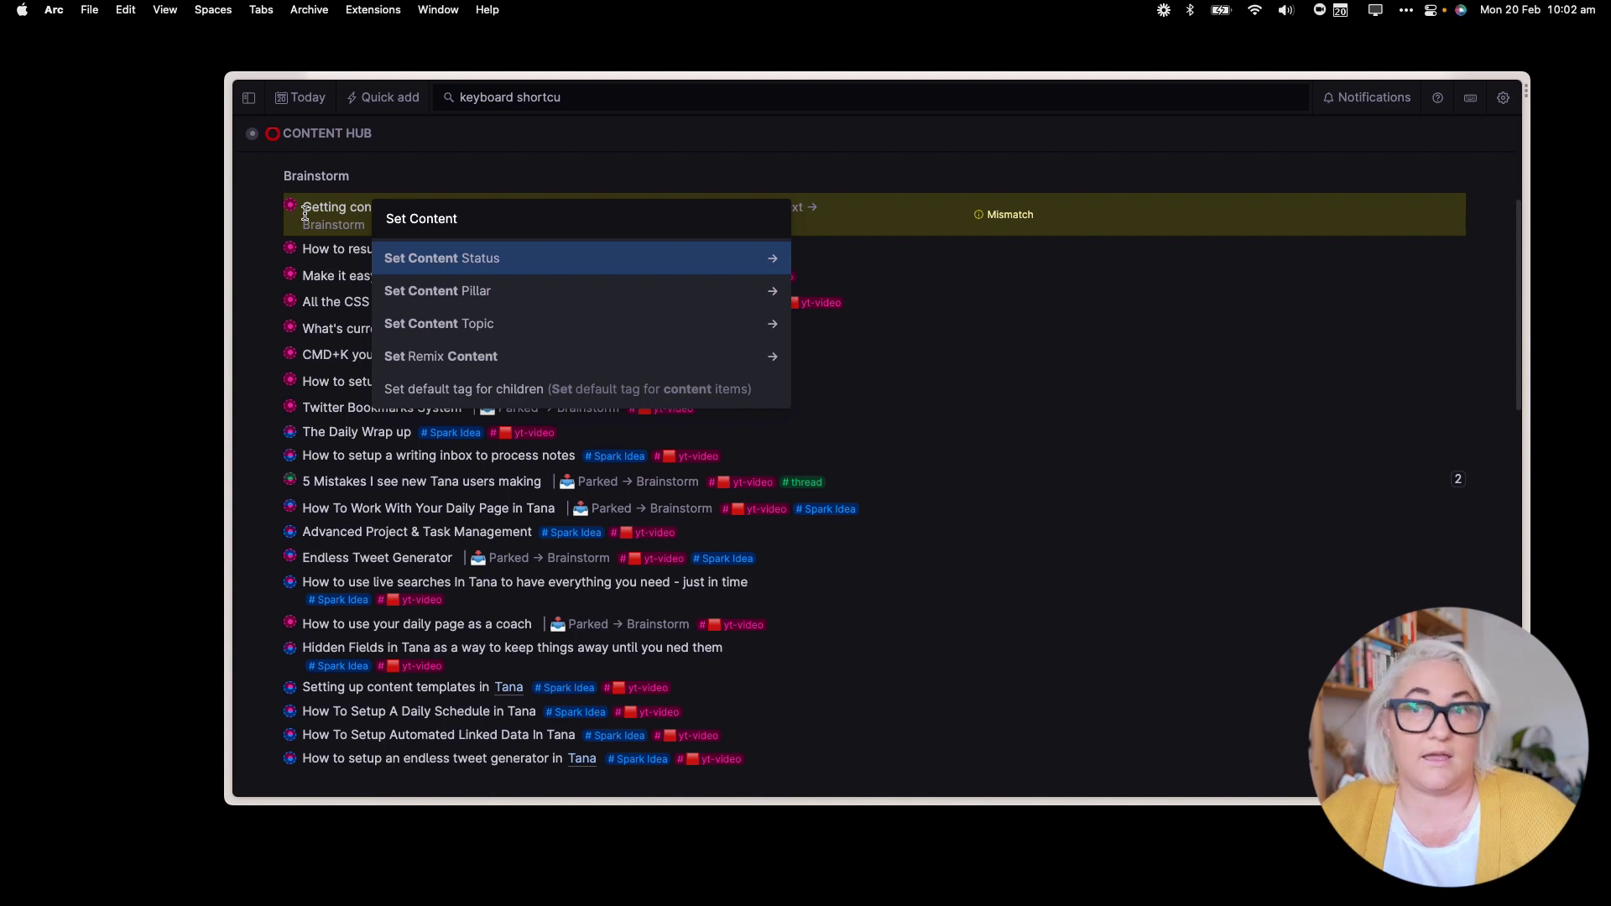
{"action": "key", "text": "super+shift+k"}
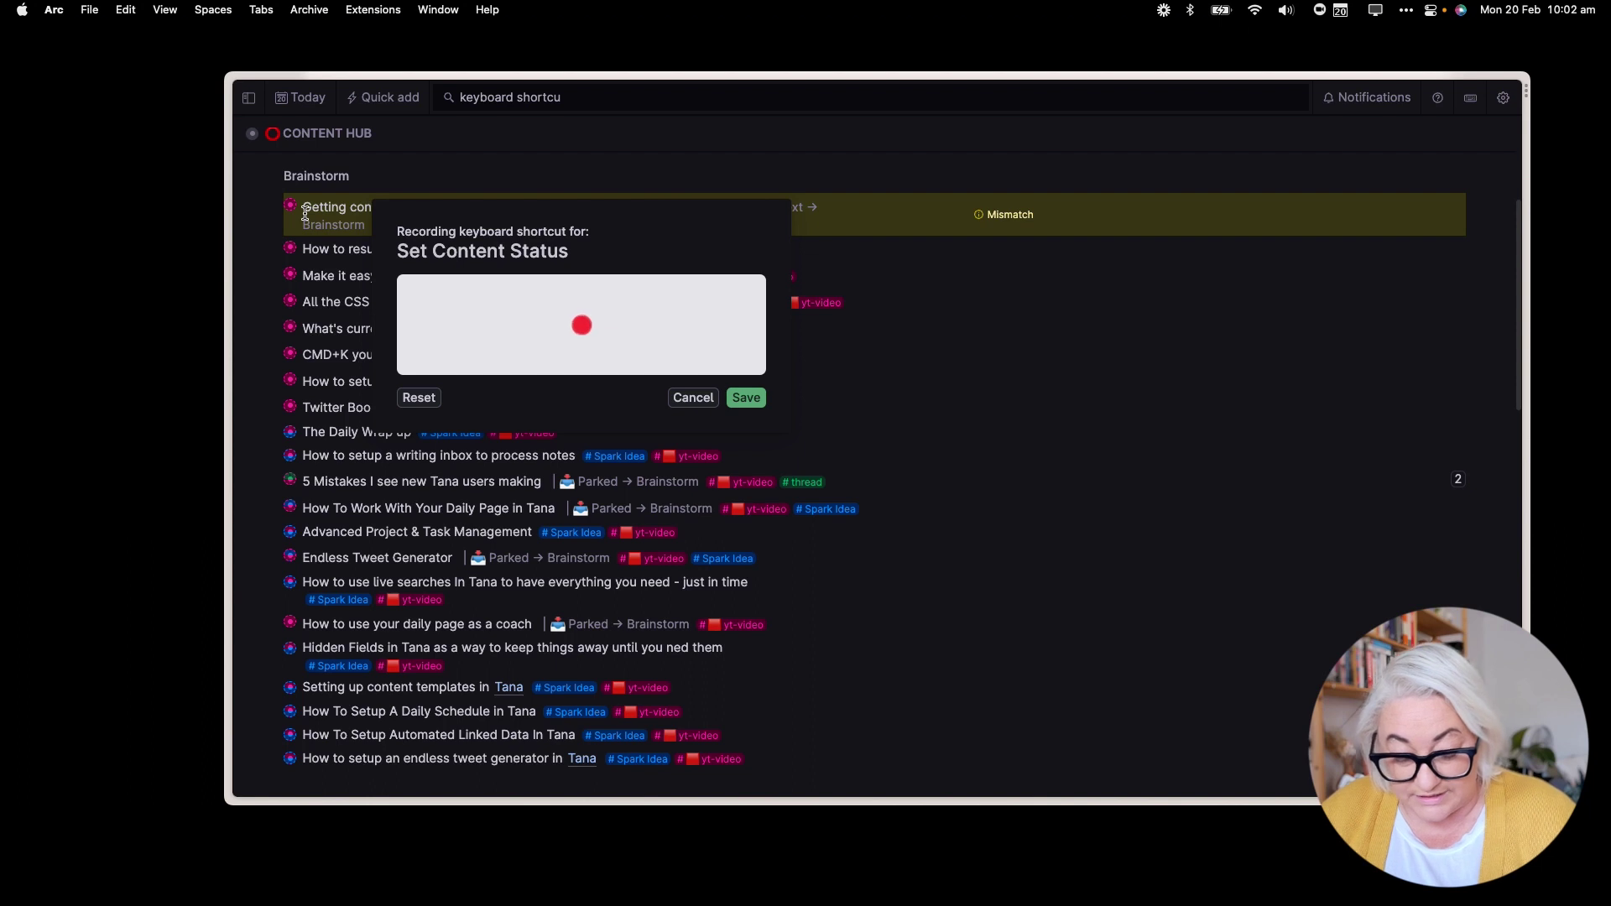
{"action": "key", "text": "alt+shift"}
{"action": "key", "text": "alt+shift+Up"}
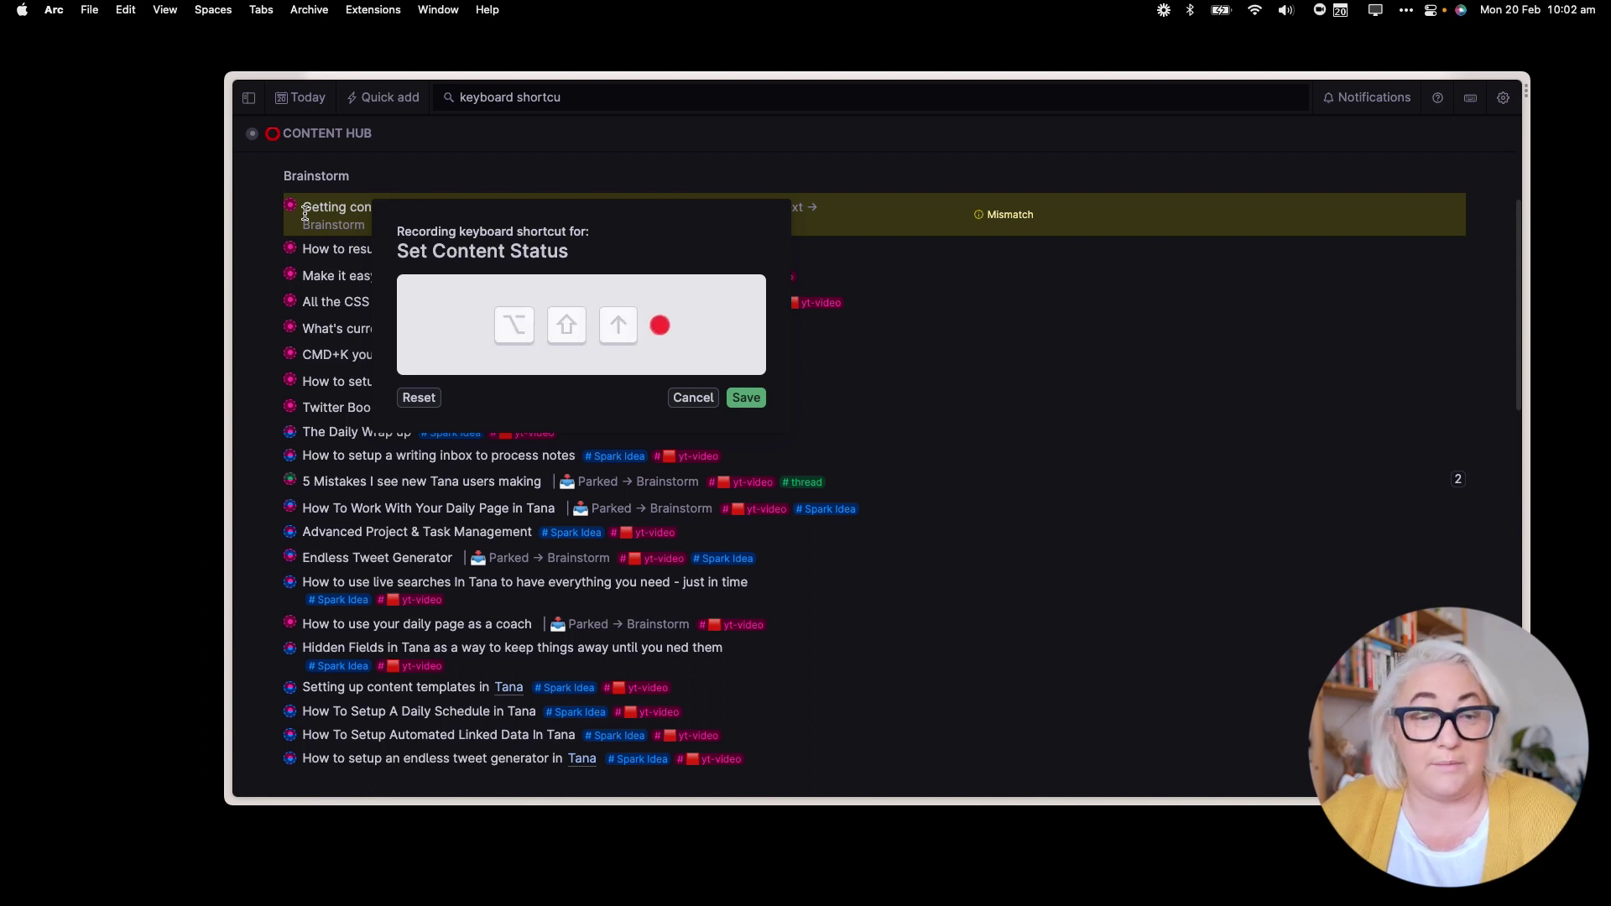
{"action": "left_click", "coordinate": [747, 398]}
{"action": "key", "text": "Escape"}
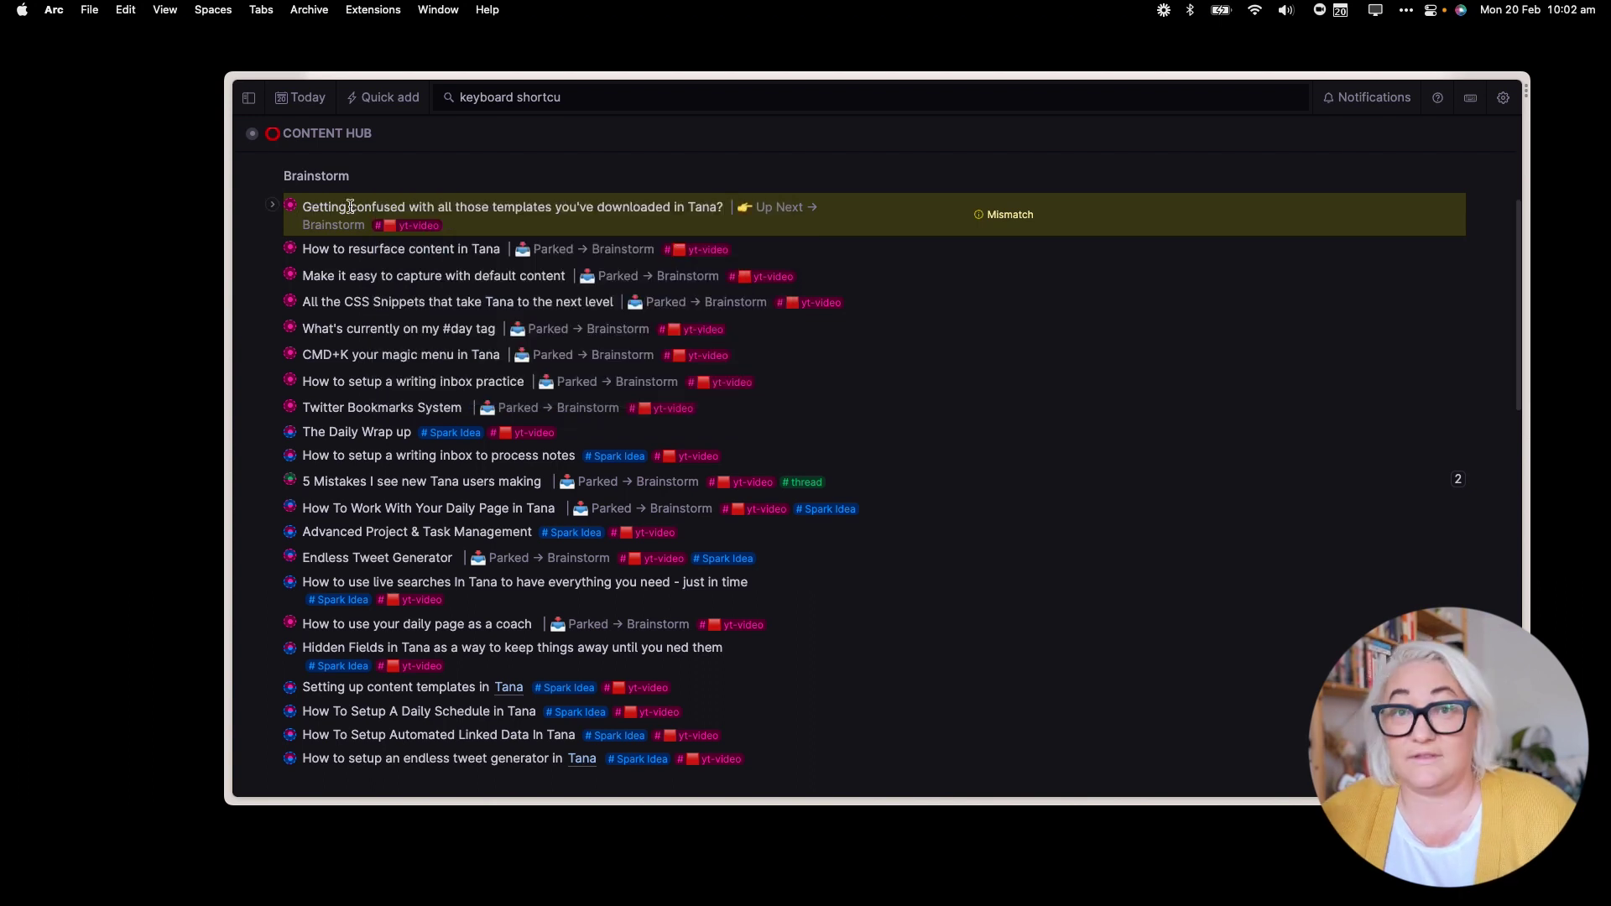
- Use the ⌥⇧↑ shortcut to return the first idea's status to Parked
{"action": "key", "text": "alt+shift+Up"}
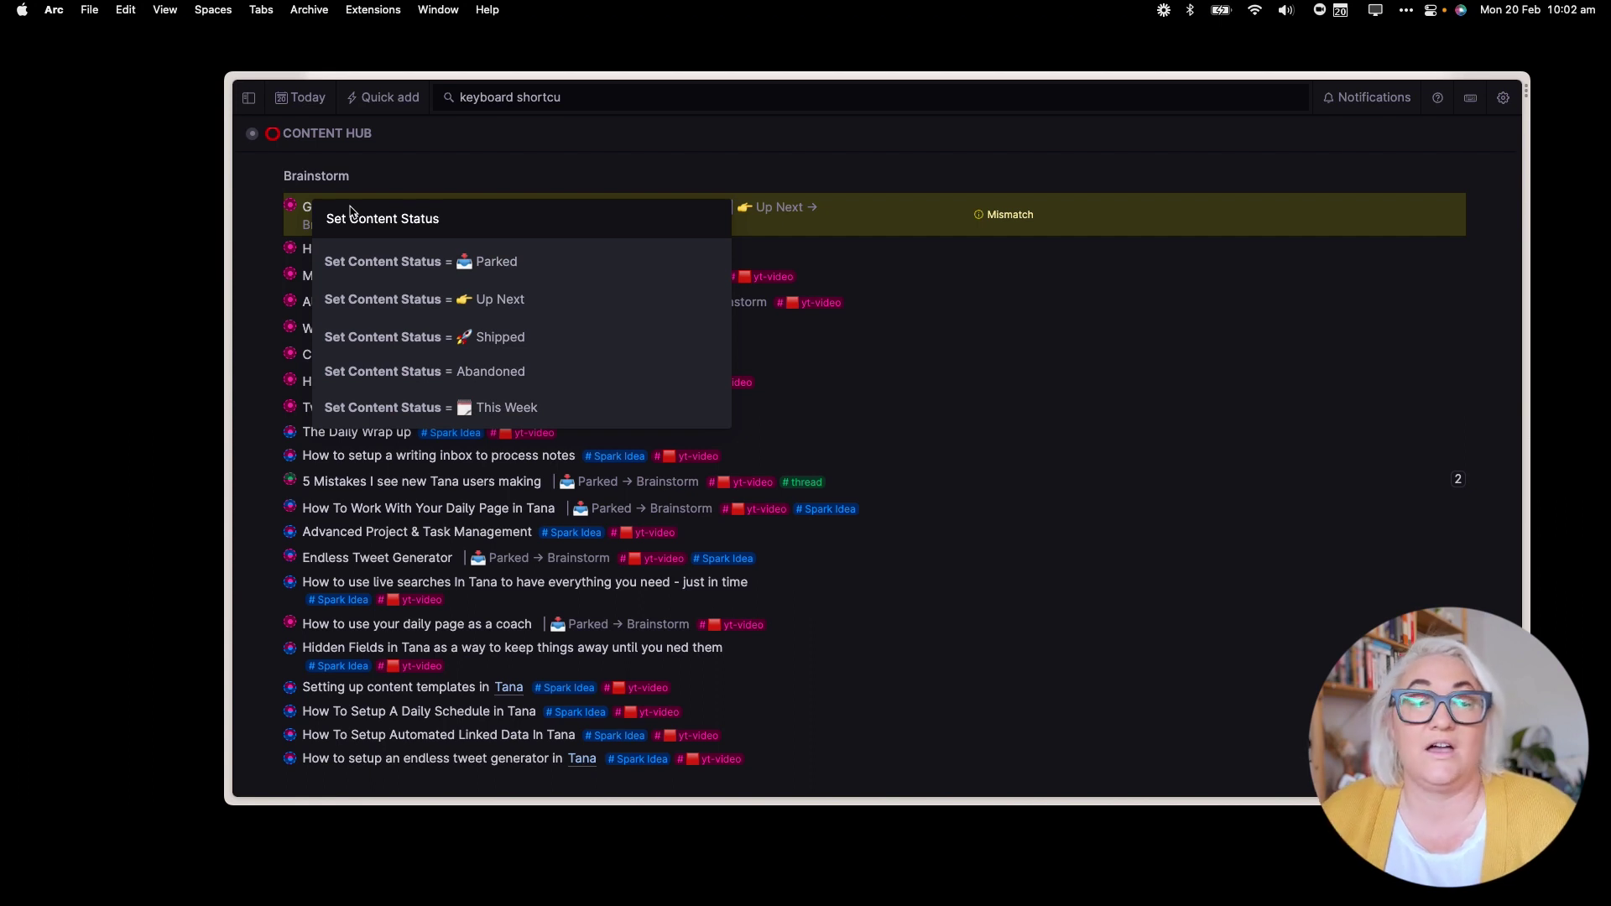
{"action": "key", "text": "Down"}
{"action": "key", "text": "Down"}
{"action": "key", "text": "Down"}
{"action": "key", "text": "Down"}
{"action": "key", "text": "Up"}
{"action": "key", "text": "Up"}
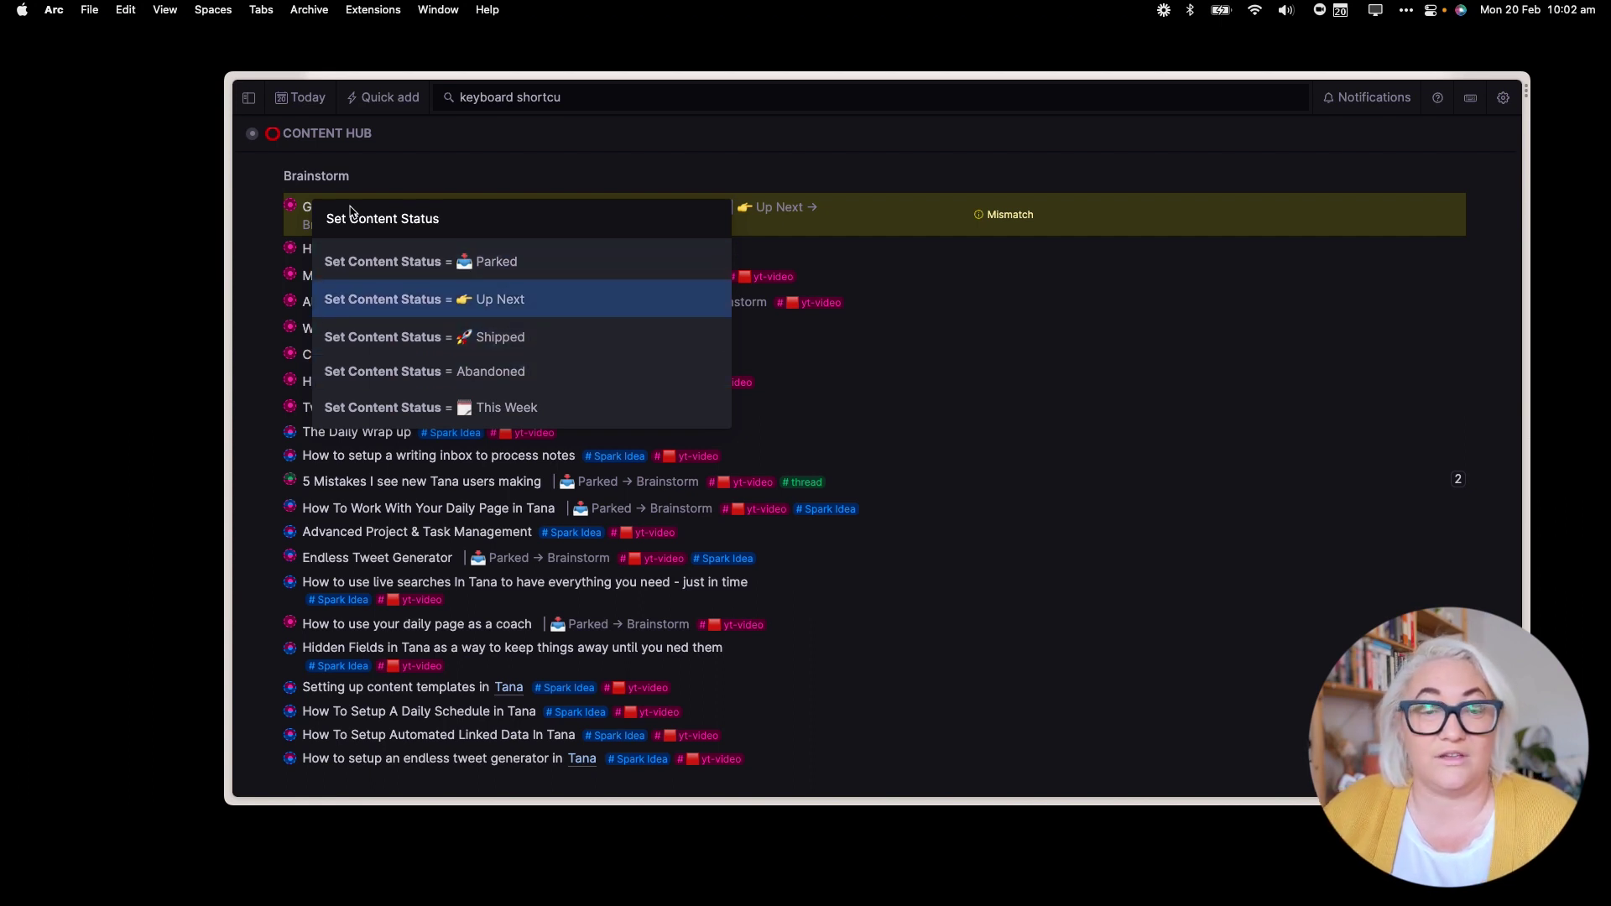
{"action": "key", "text": "Up"}
{"action": "key", "text": "Return"}
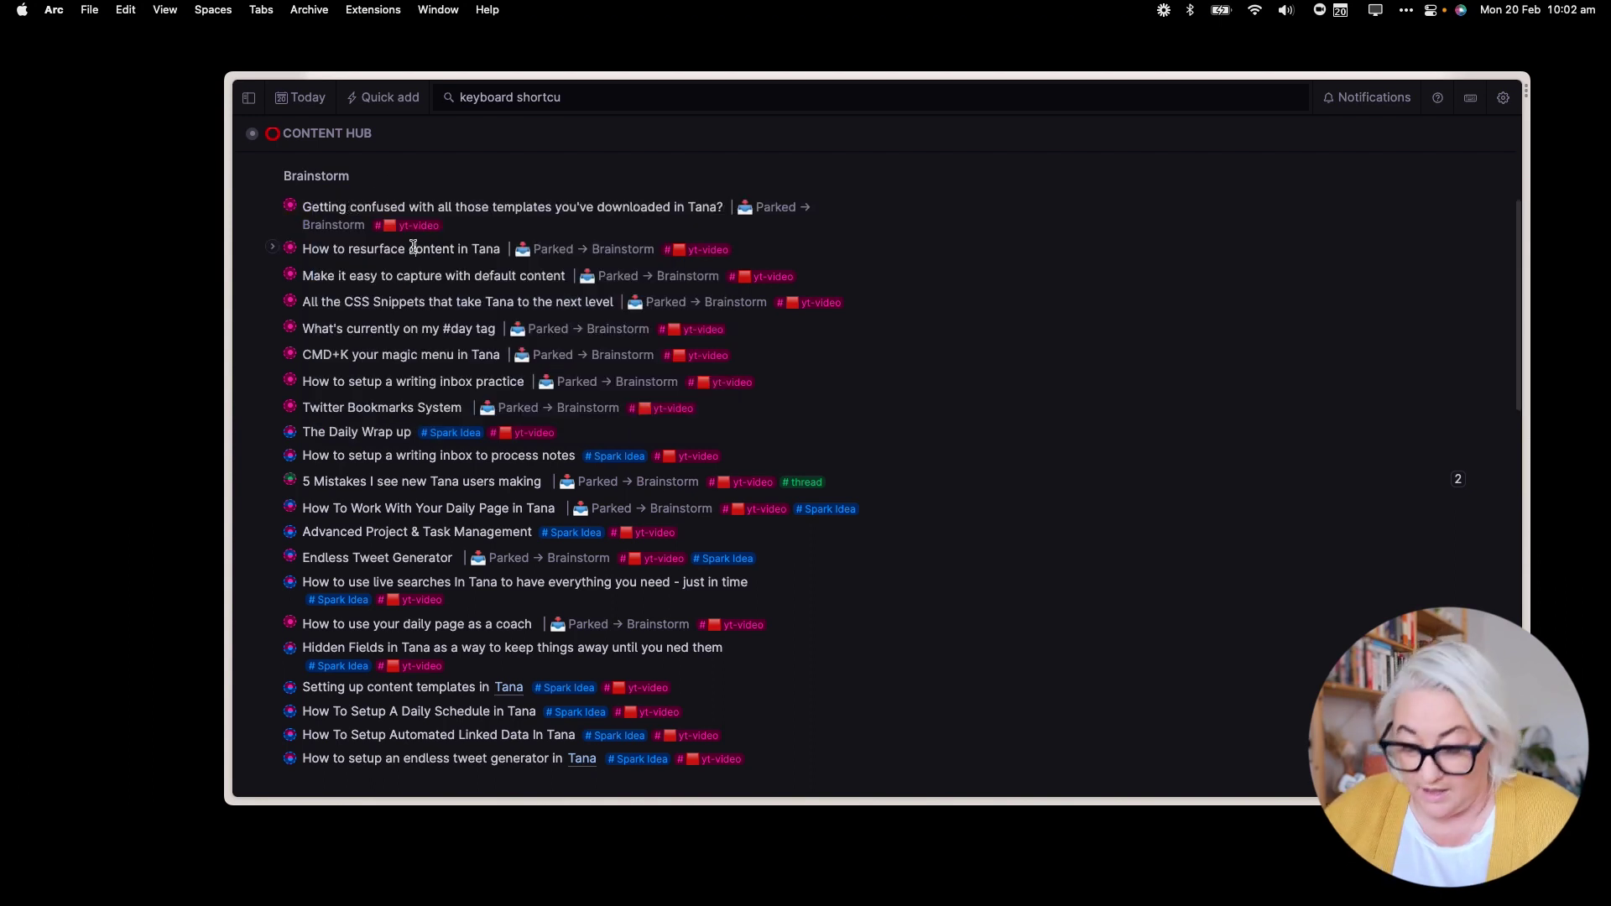
- Mark 'How to resurface content in Tana' as Shipped and the capture idea as Up Next
{"action": "key", "text": "super+k"}
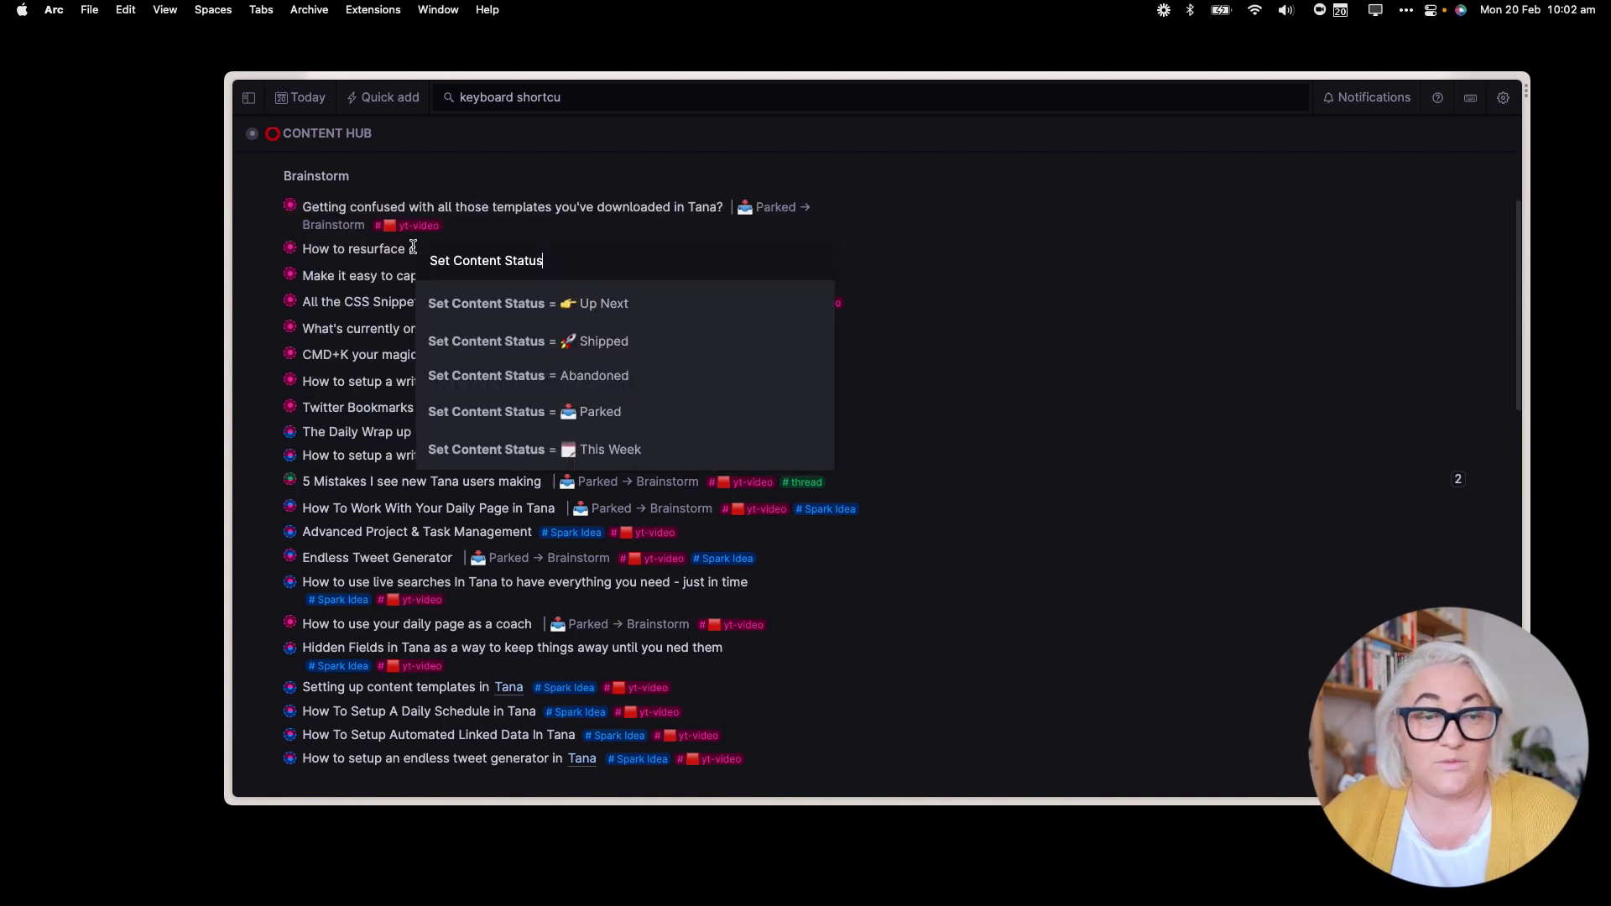
{"action": "key", "text": "Down"}
{"action": "key", "text": "Down"}
{"action": "key", "text": "Return"}
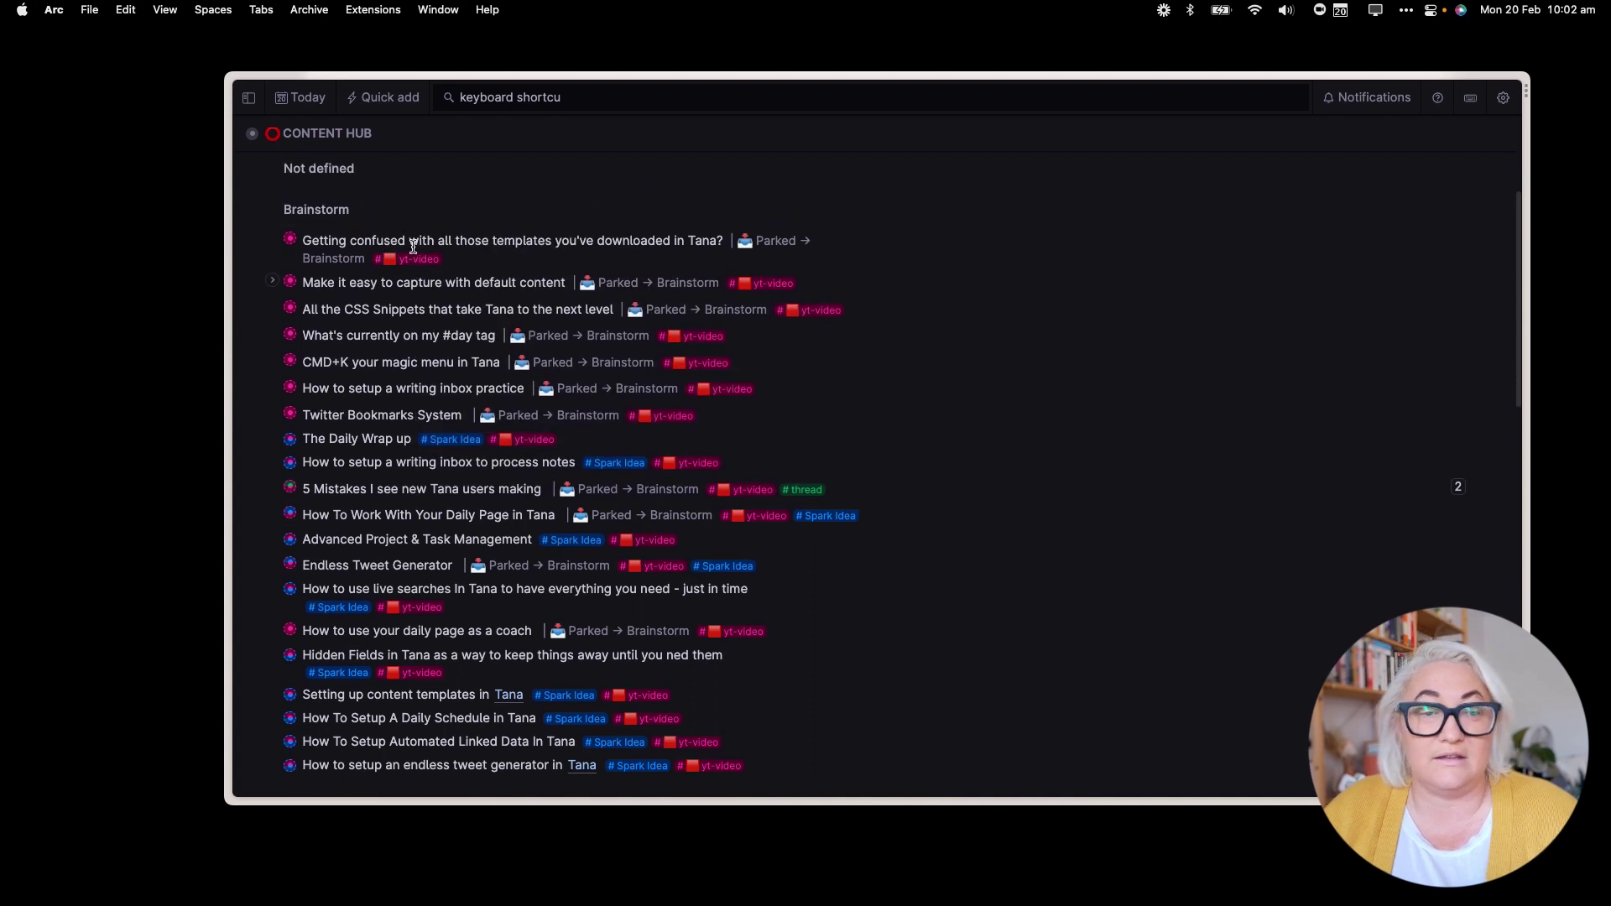
{"action": "key", "text": "super+k"}
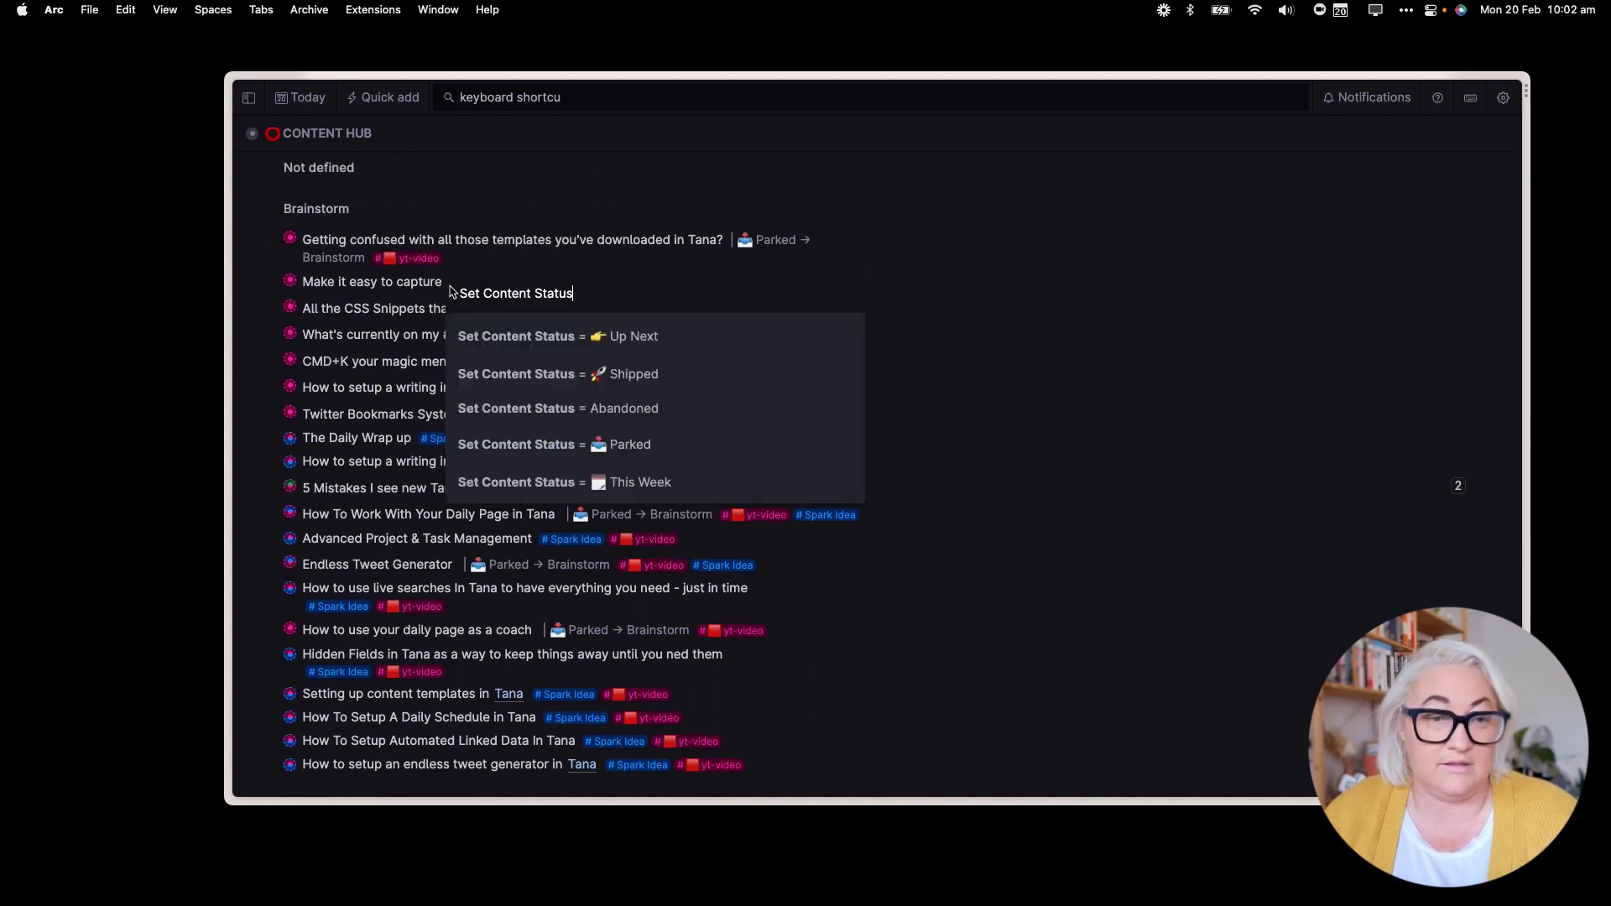
{"action": "key", "text": "Up"}
{"action": "key", "text": "Return"}
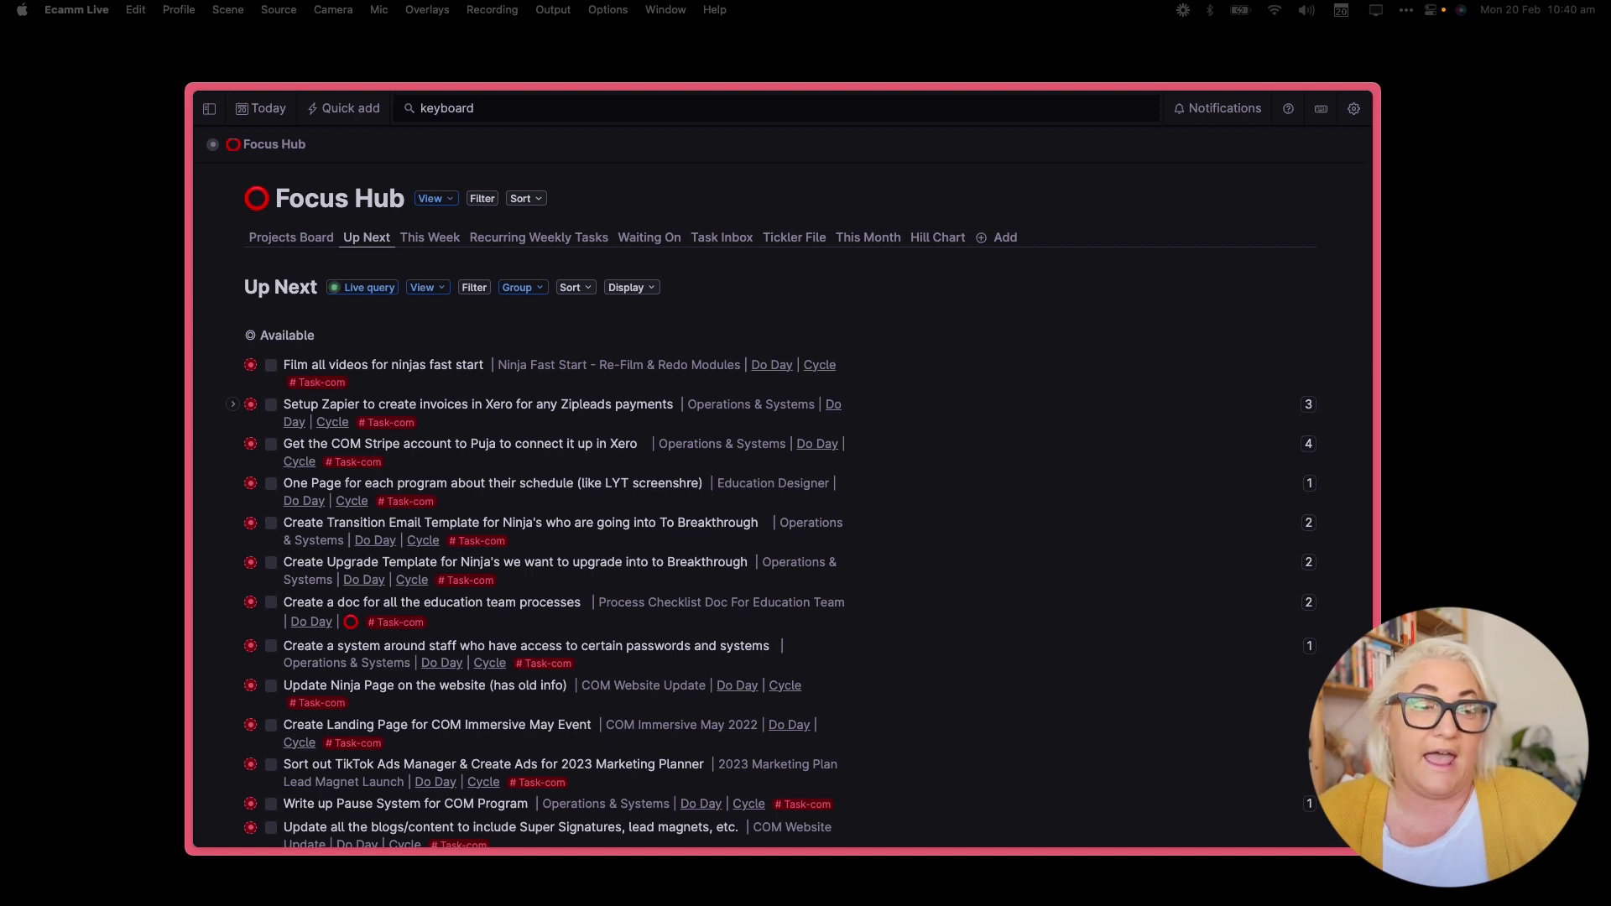
- Check the ninjas fast start task's status, leave it Available, and open its command palette
{"action": "left_click", "coordinate": [225, 364]}
{"action": "left_click", "coordinate": [233, 365]}
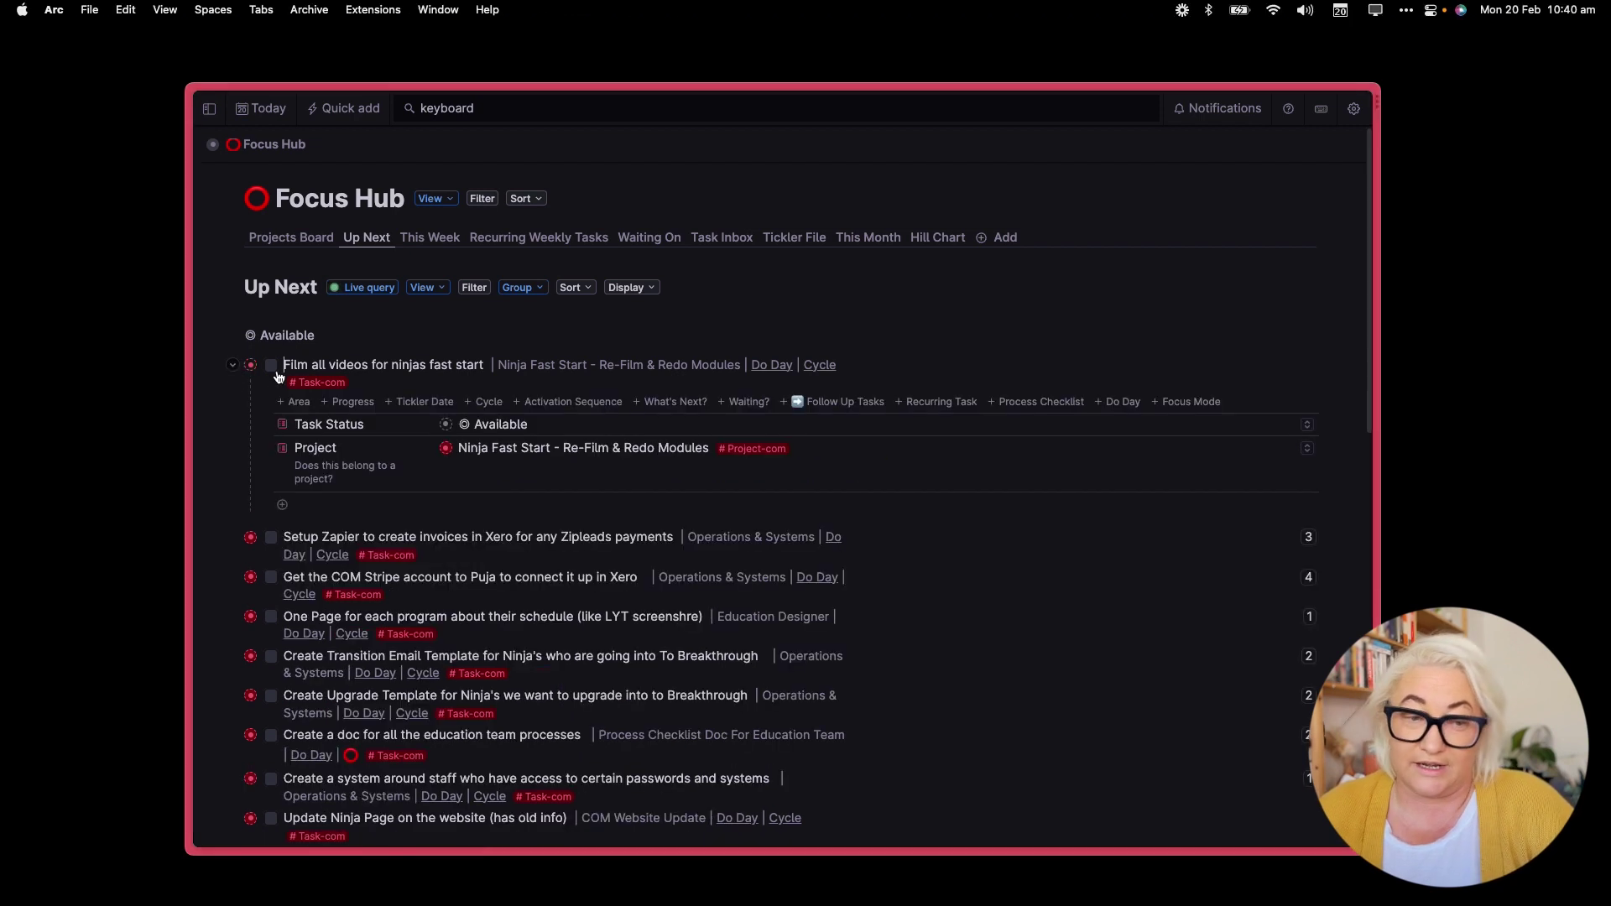
{"action": "left_click", "coordinate": [1309, 426]}
{"action": "key", "text": "Down"}
{"action": "key", "text": "Down"}
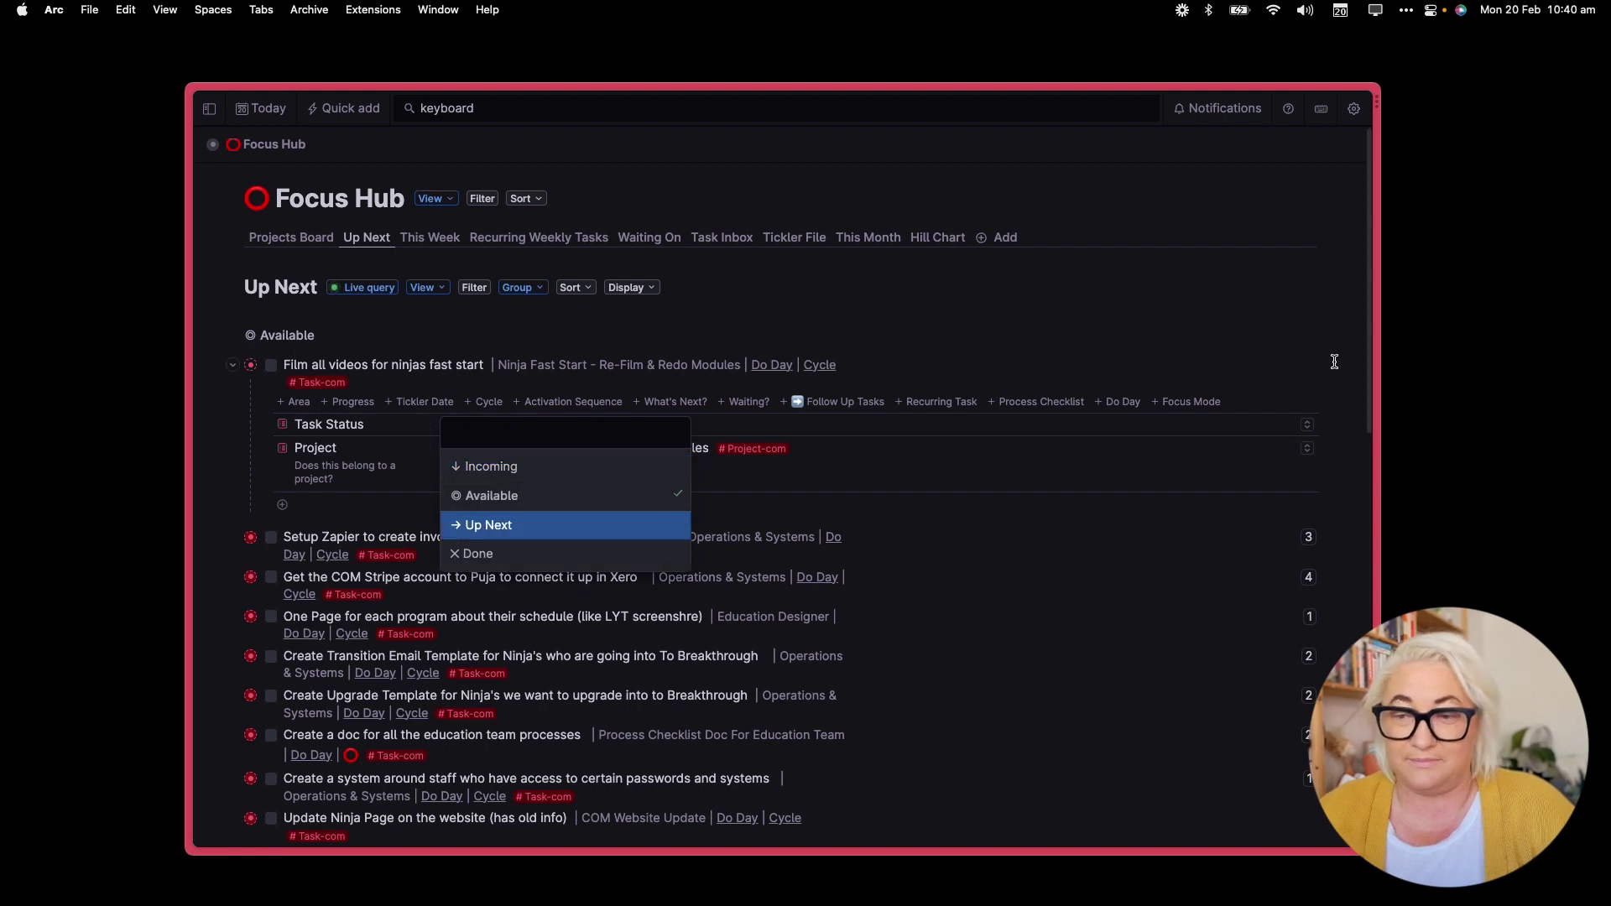
{"action": "key", "text": "Escape"}
{"action": "left_click", "coordinate": [233, 365]}
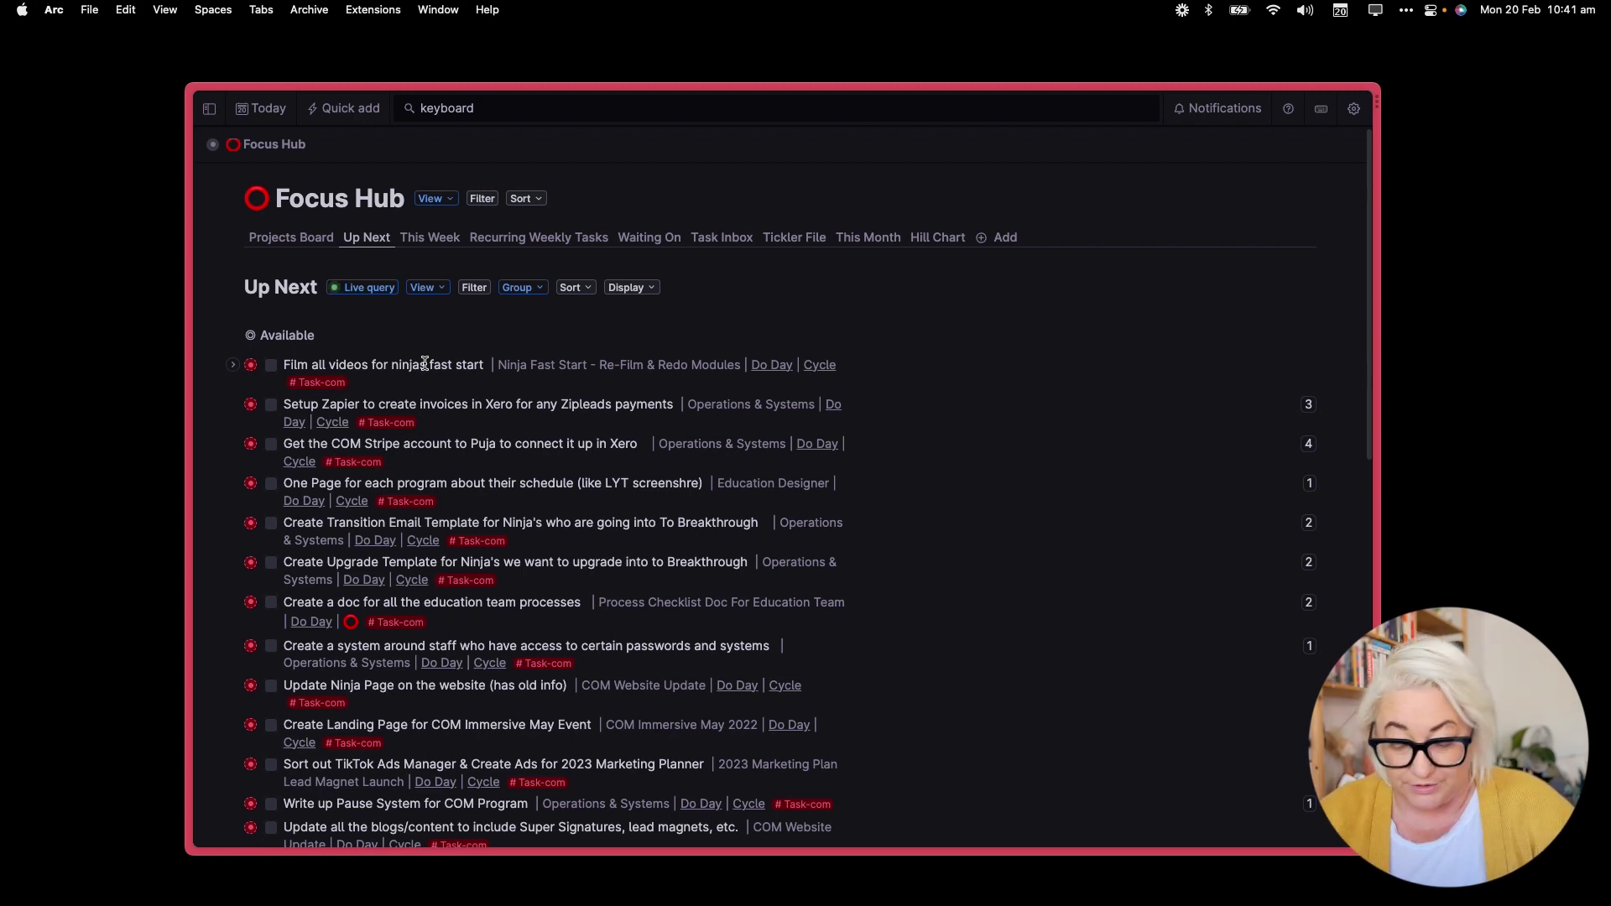
{"action": "key", "text": "super+k"}
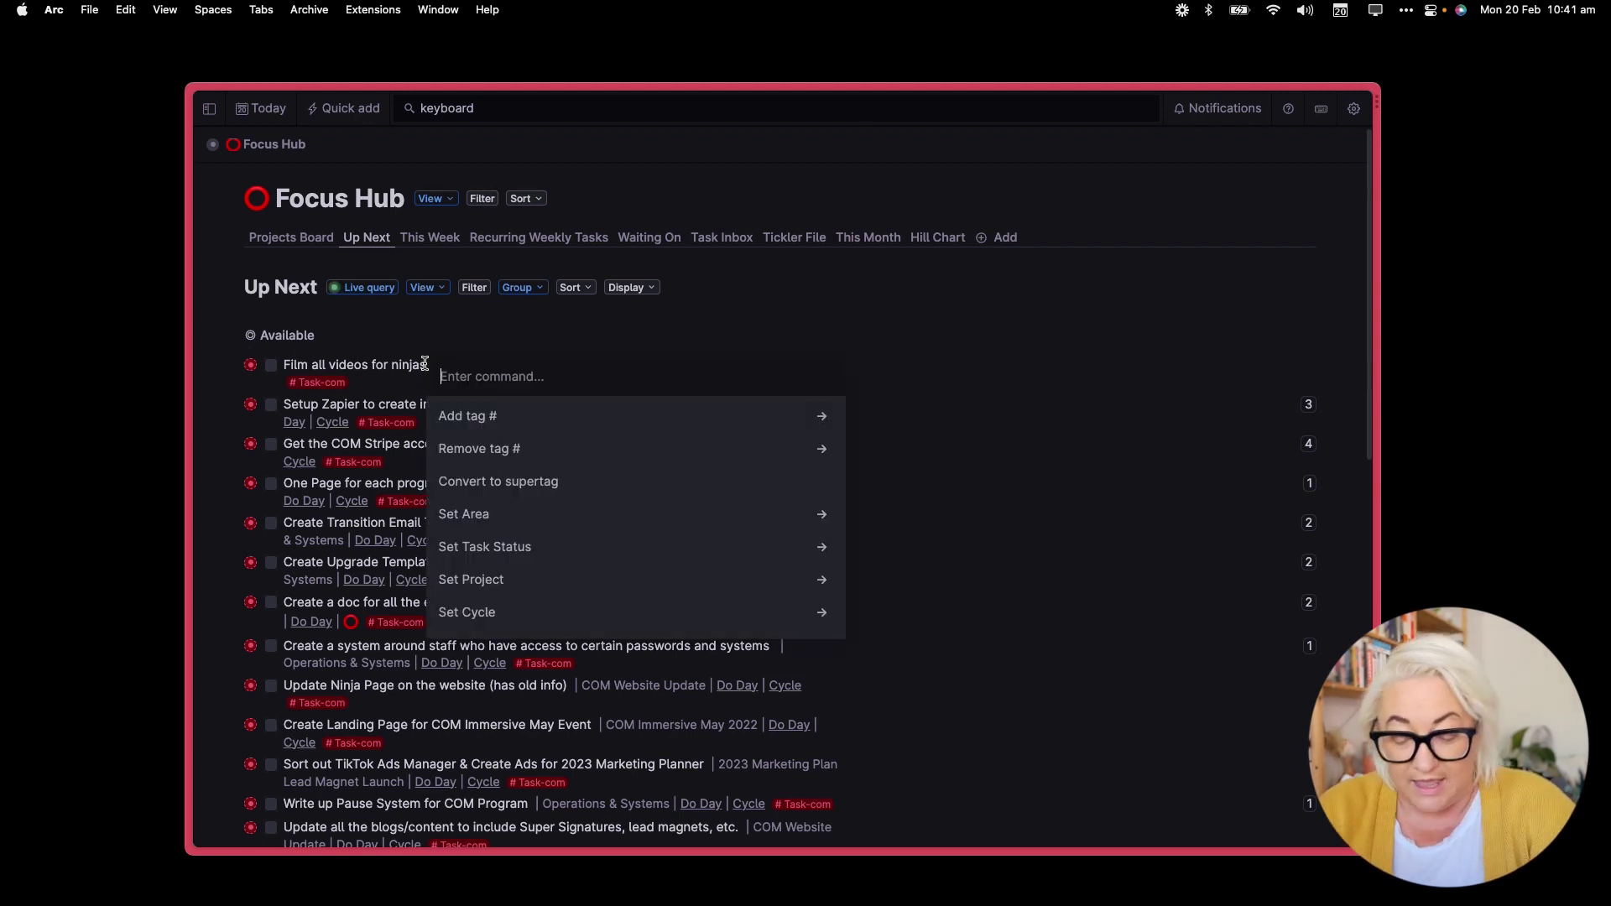
- Record Option+Cmd+Right as the shortcut for Set Task Status = Up Next
{"action": "type", "text": "task"}
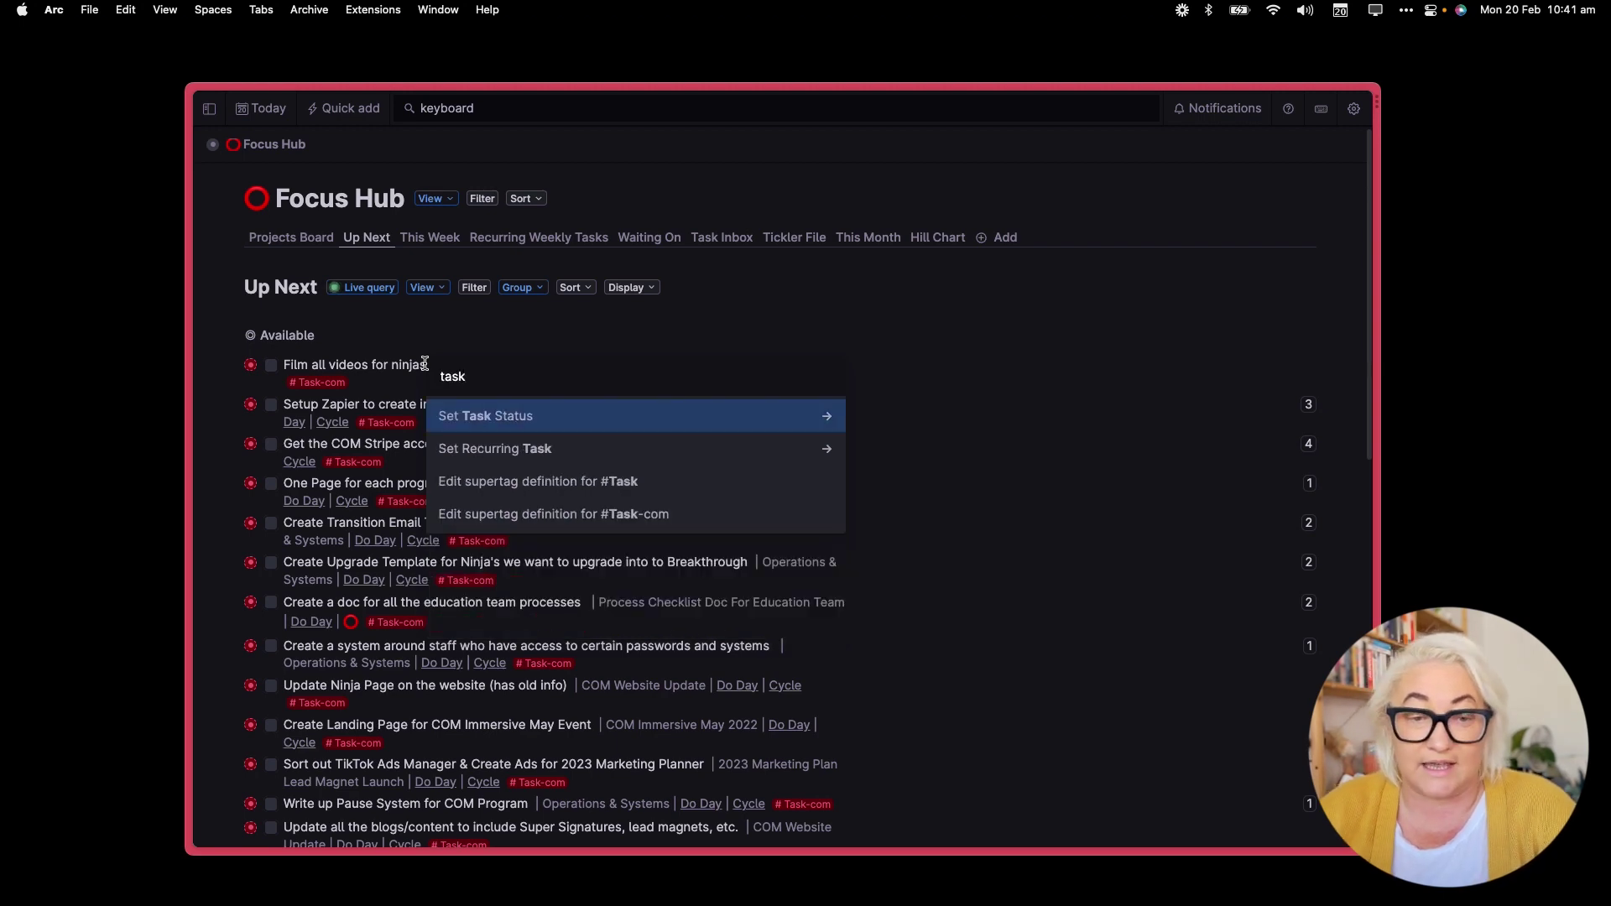
{"action": "key", "text": "Return"}
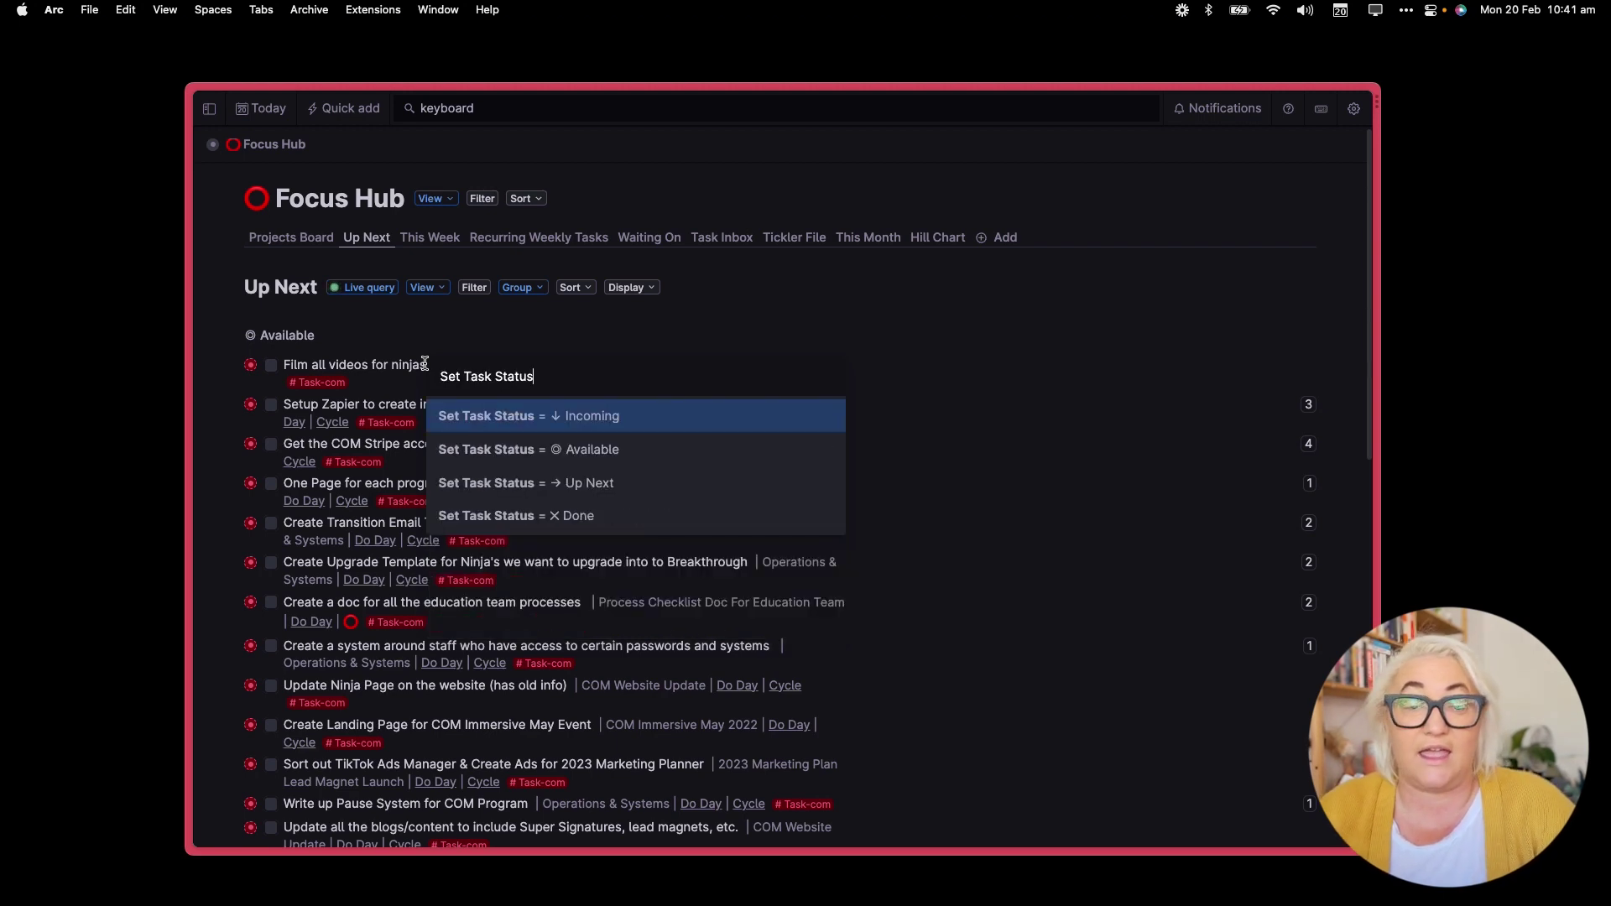
{"action": "key", "text": "Down"}
{"action": "key", "text": "Down"}
{"action": "key", "text": "Down"}
{"action": "key", "text": "Up"}
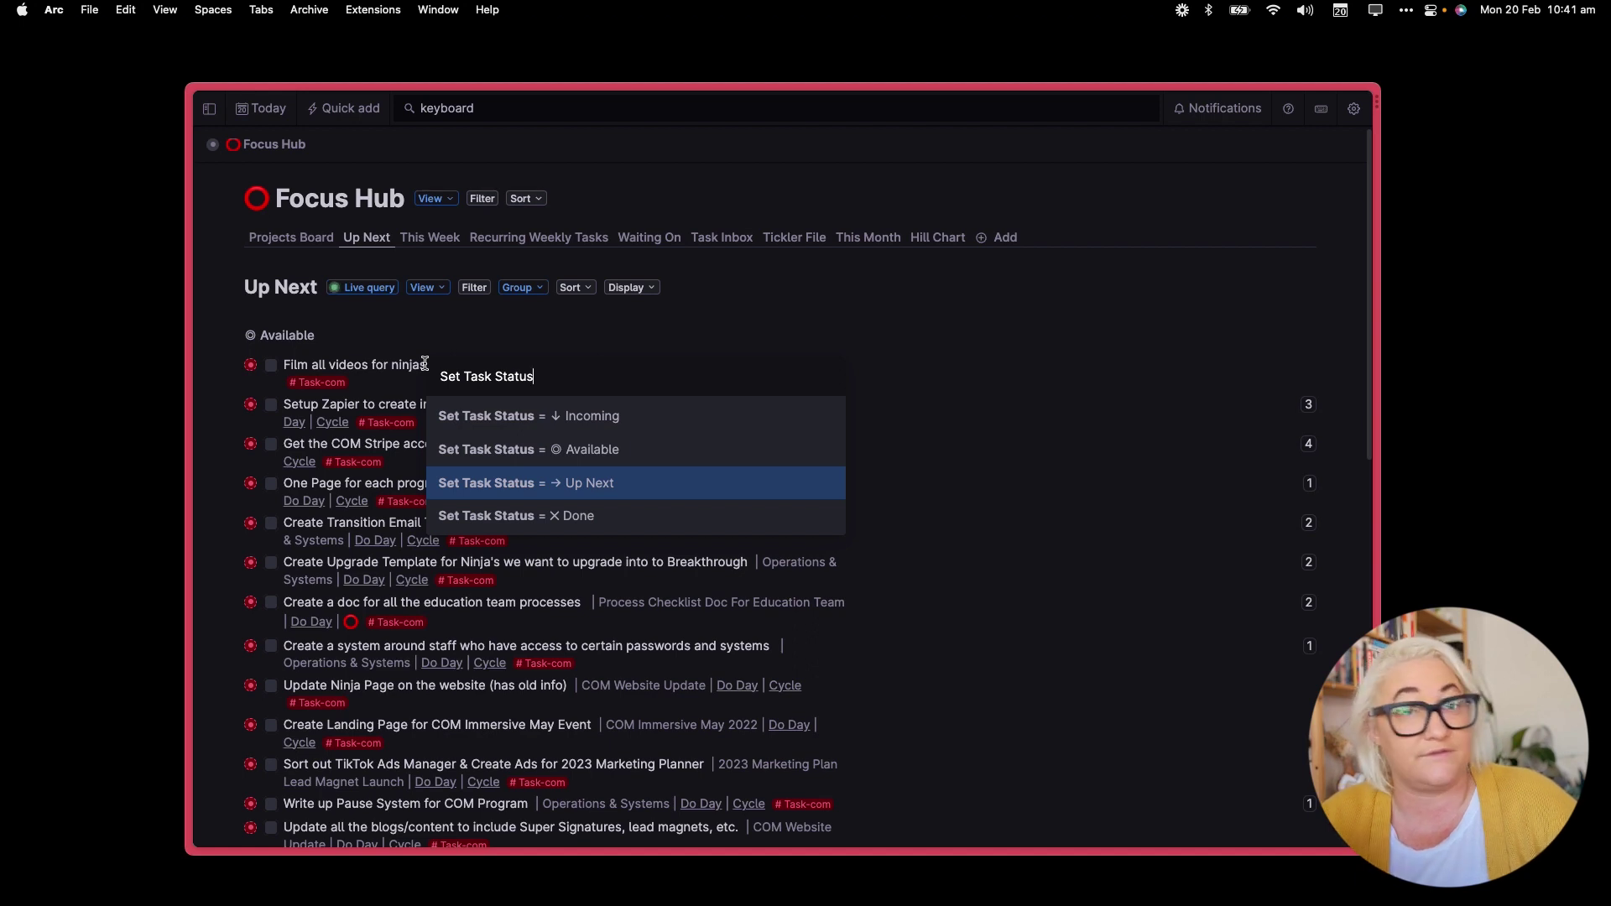
{"action": "key", "text": "Return"}
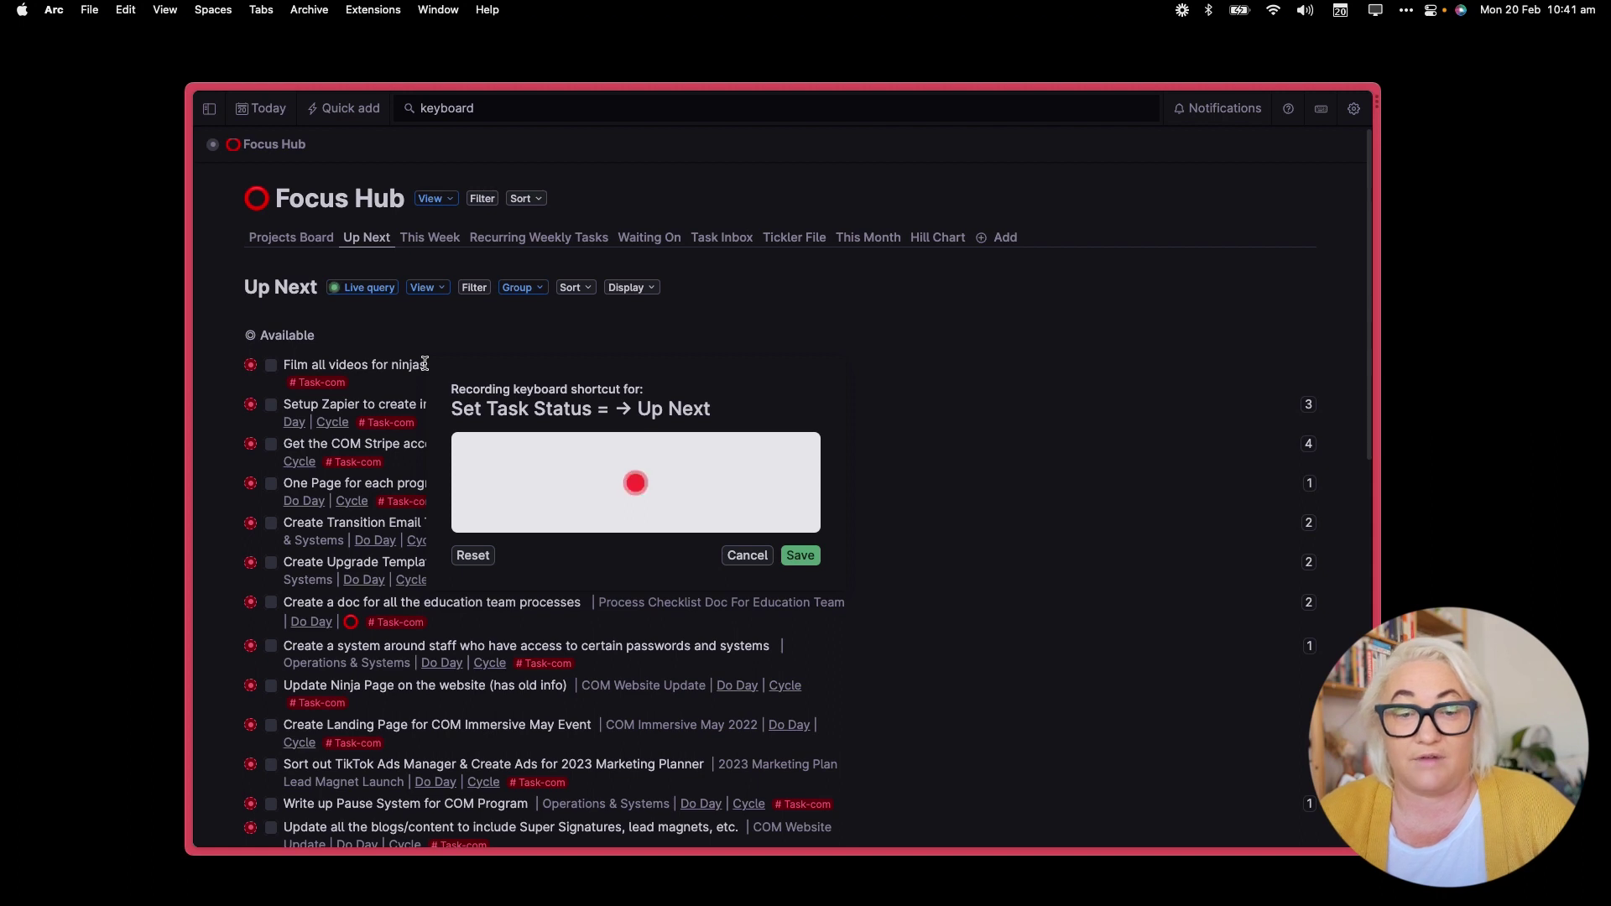
{"action": "key", "text": "alt+super+Right"}
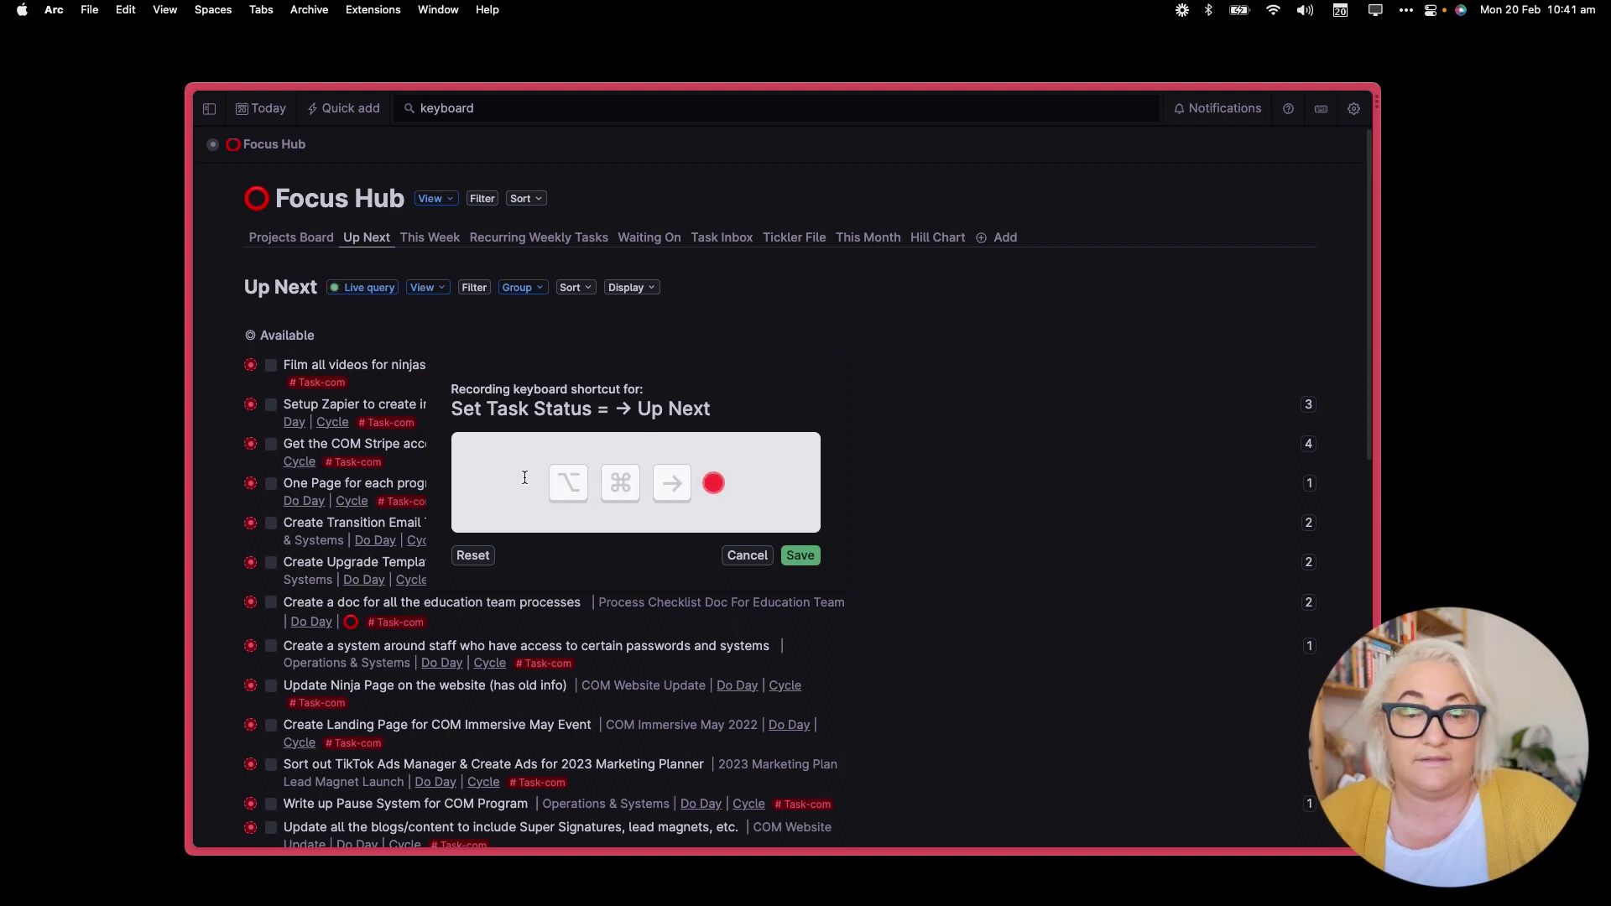
- Save the Up Next shortcut and move the filming, Zapier invoices and COM Stripe tasks to Up Next
{"action": "left_click", "coordinate": [808, 559]}
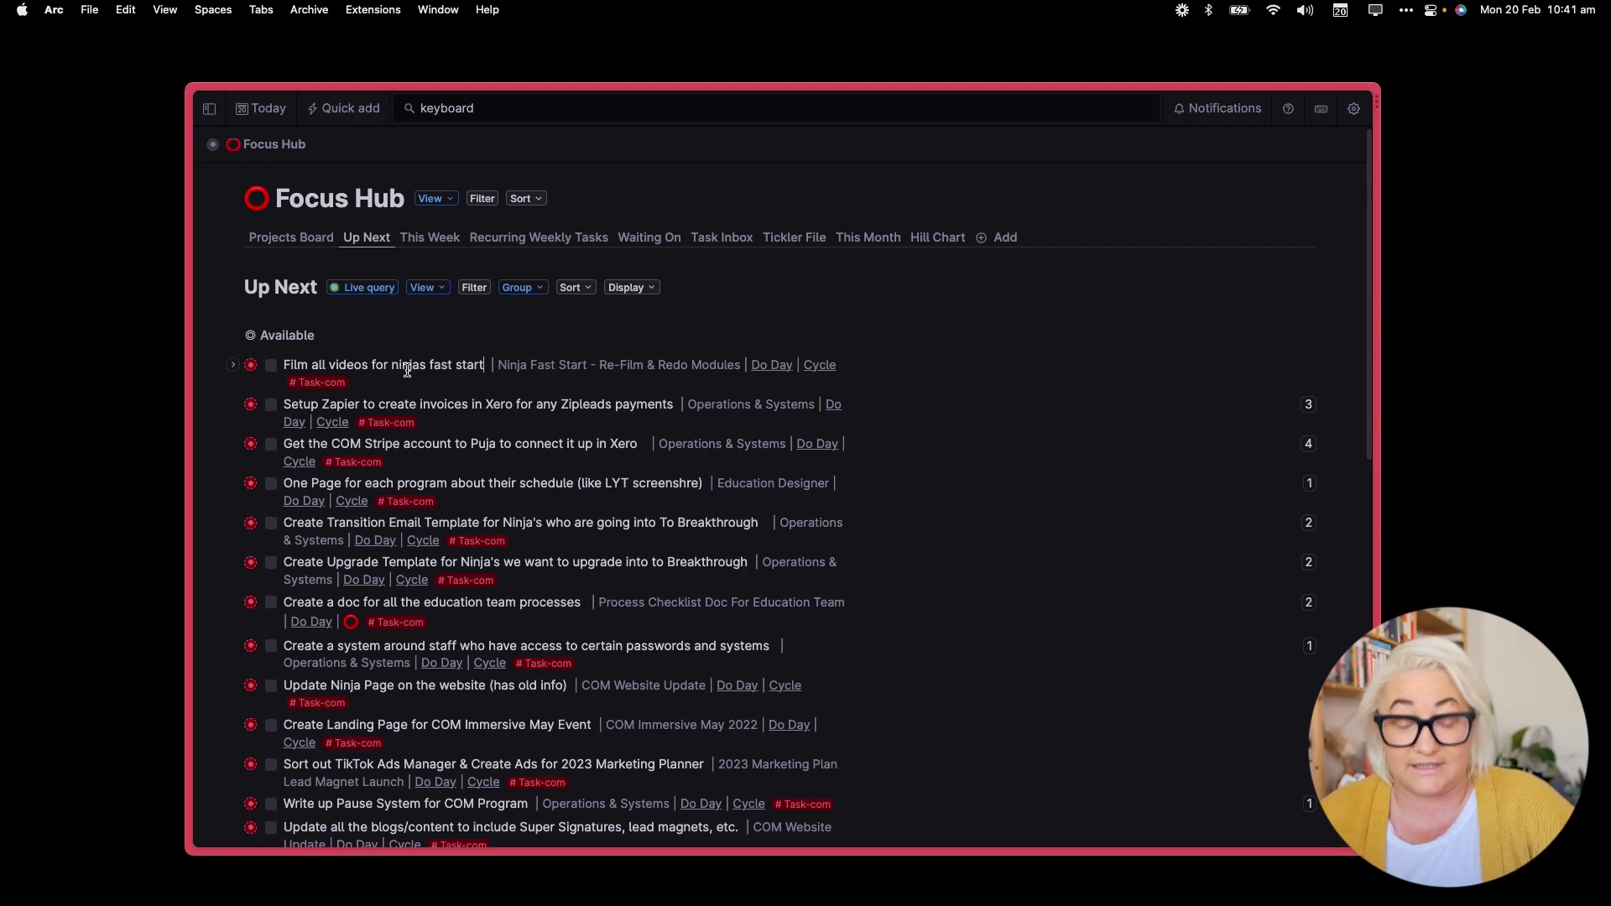
{"action": "key", "text": "super+Return"}
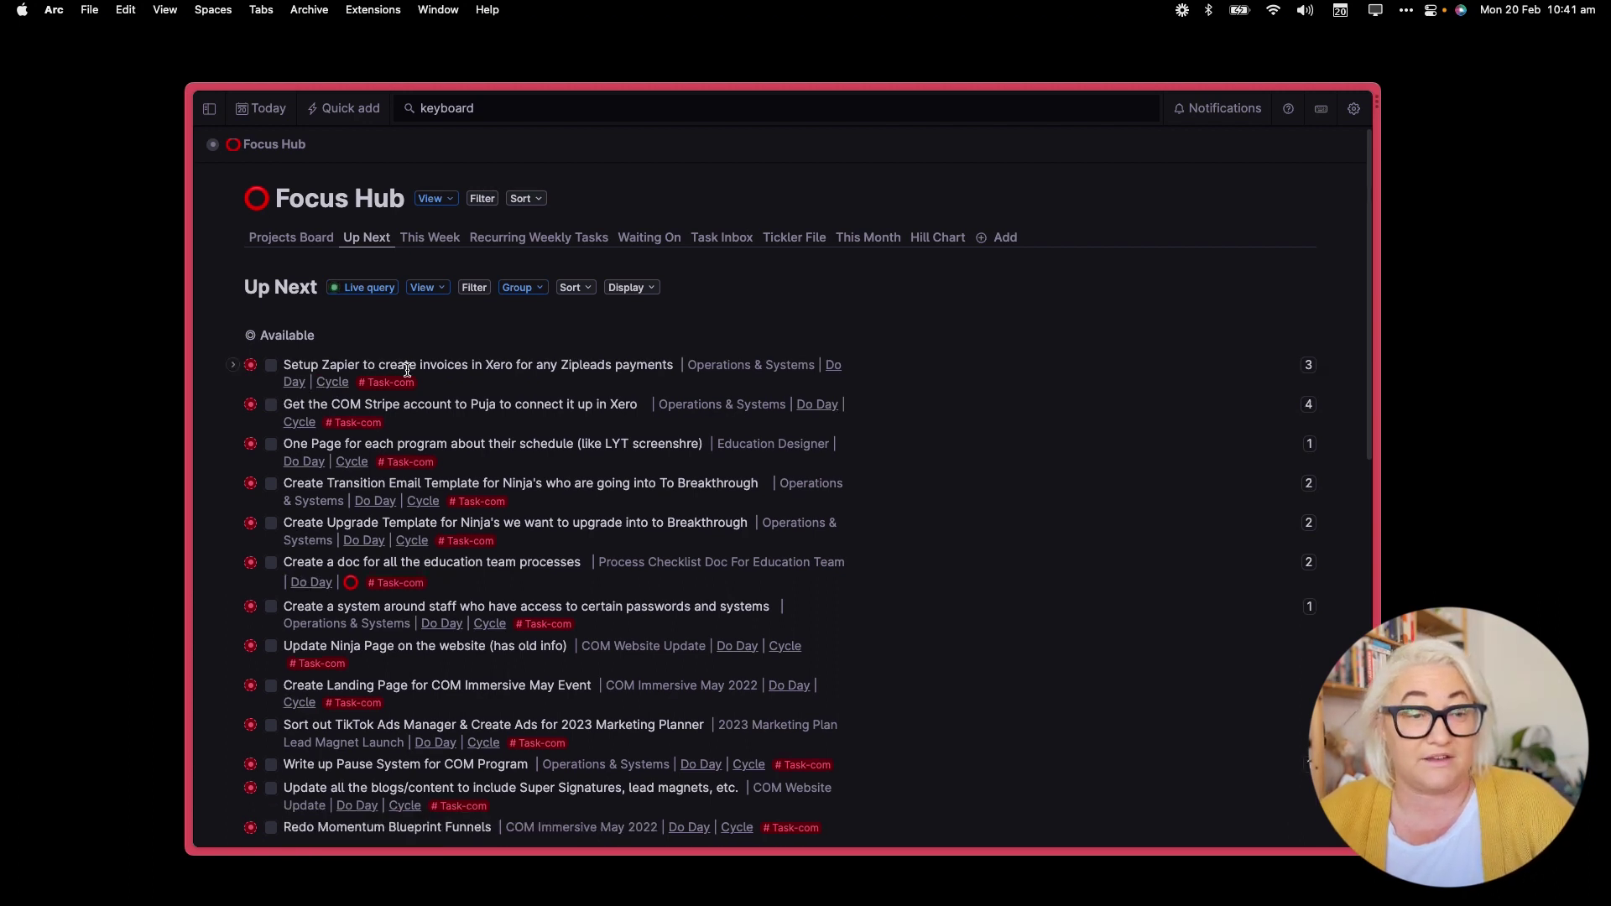
{"action": "key", "text": "super+Return"}
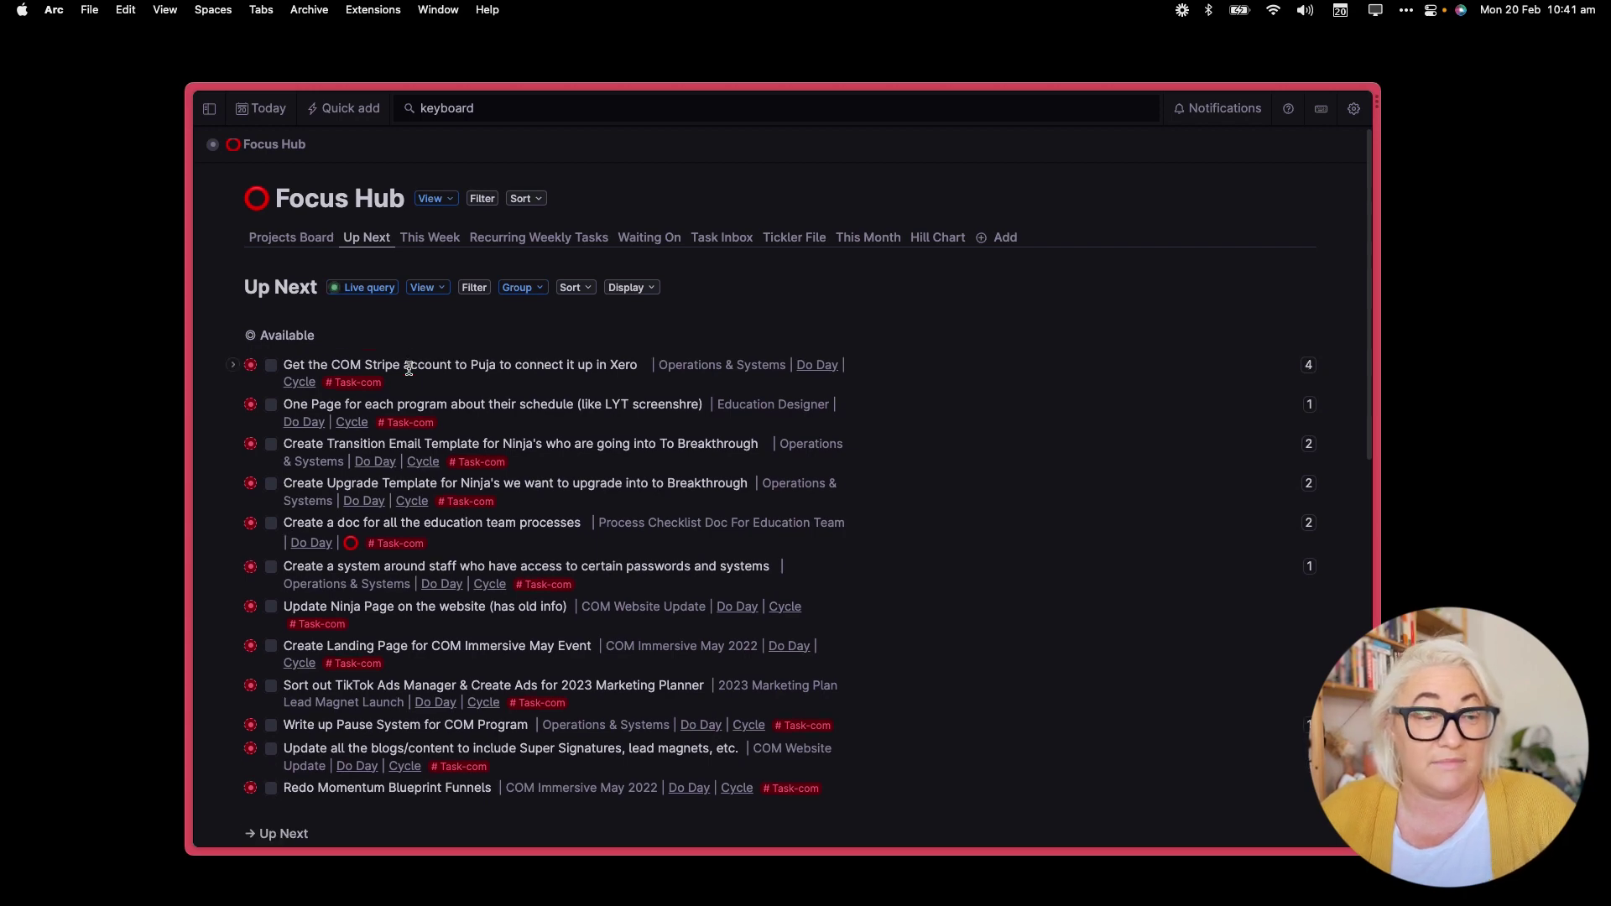
{"action": "left_click", "coordinate": [426, 367]}
{"action": "key", "text": "super+Return"}
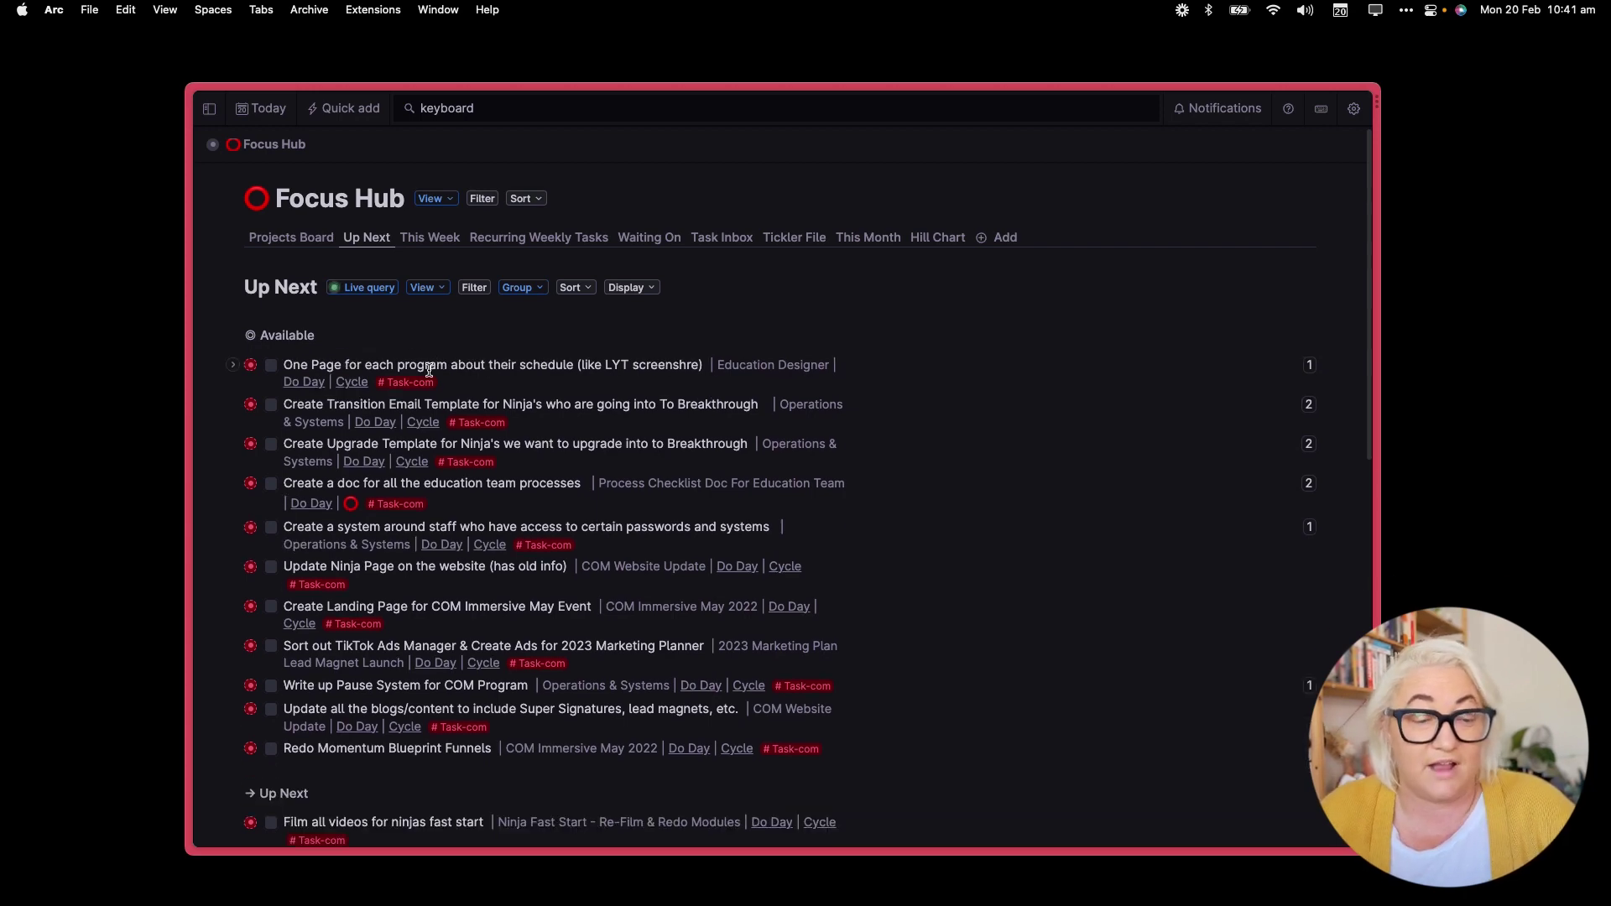
- Move the staff access task out of Available with the shortcut
{"action": "scroll", "coordinate": [429, 370], "scroll_direction": "down", "scroll_amount": 5}
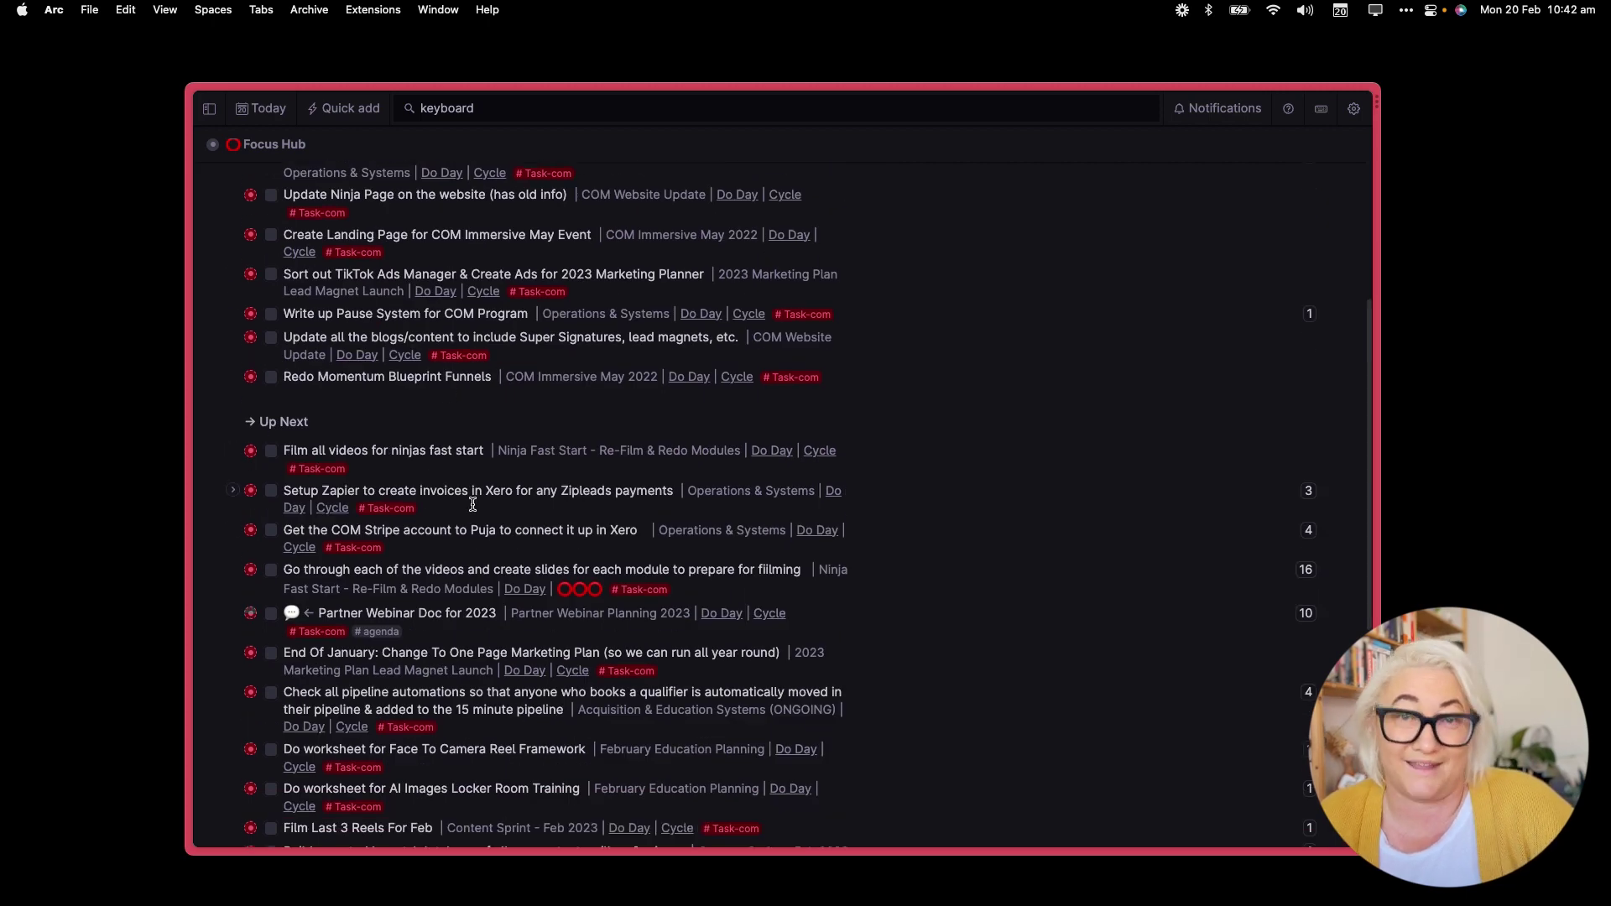
{"action": "scroll", "coordinate": [472, 505], "scroll_direction": "up", "scroll_amount": 5}
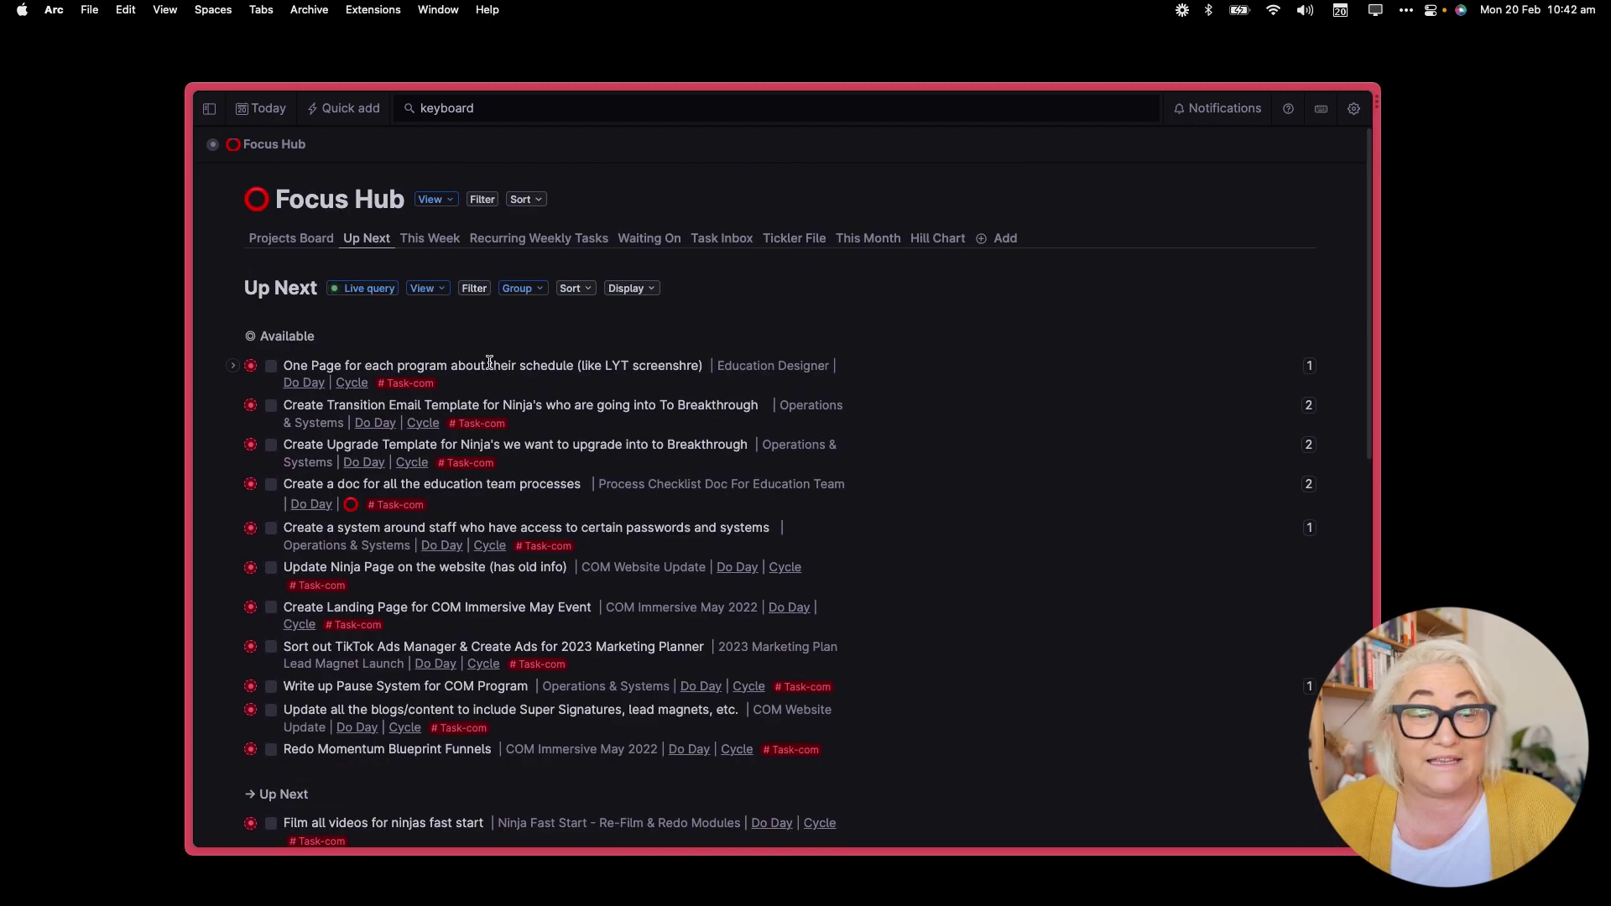
{"action": "key", "text": "Tab"}
{"action": "key", "text": "Tab"}
{"action": "key", "text": "Tab"}
{"action": "key", "text": "Tab"}
{"action": "key", "text": "Tab"}
{"action": "key", "text": "Tab"}
{"action": "key", "text": "Tab"}
{"action": "key", "text": "Tab"}
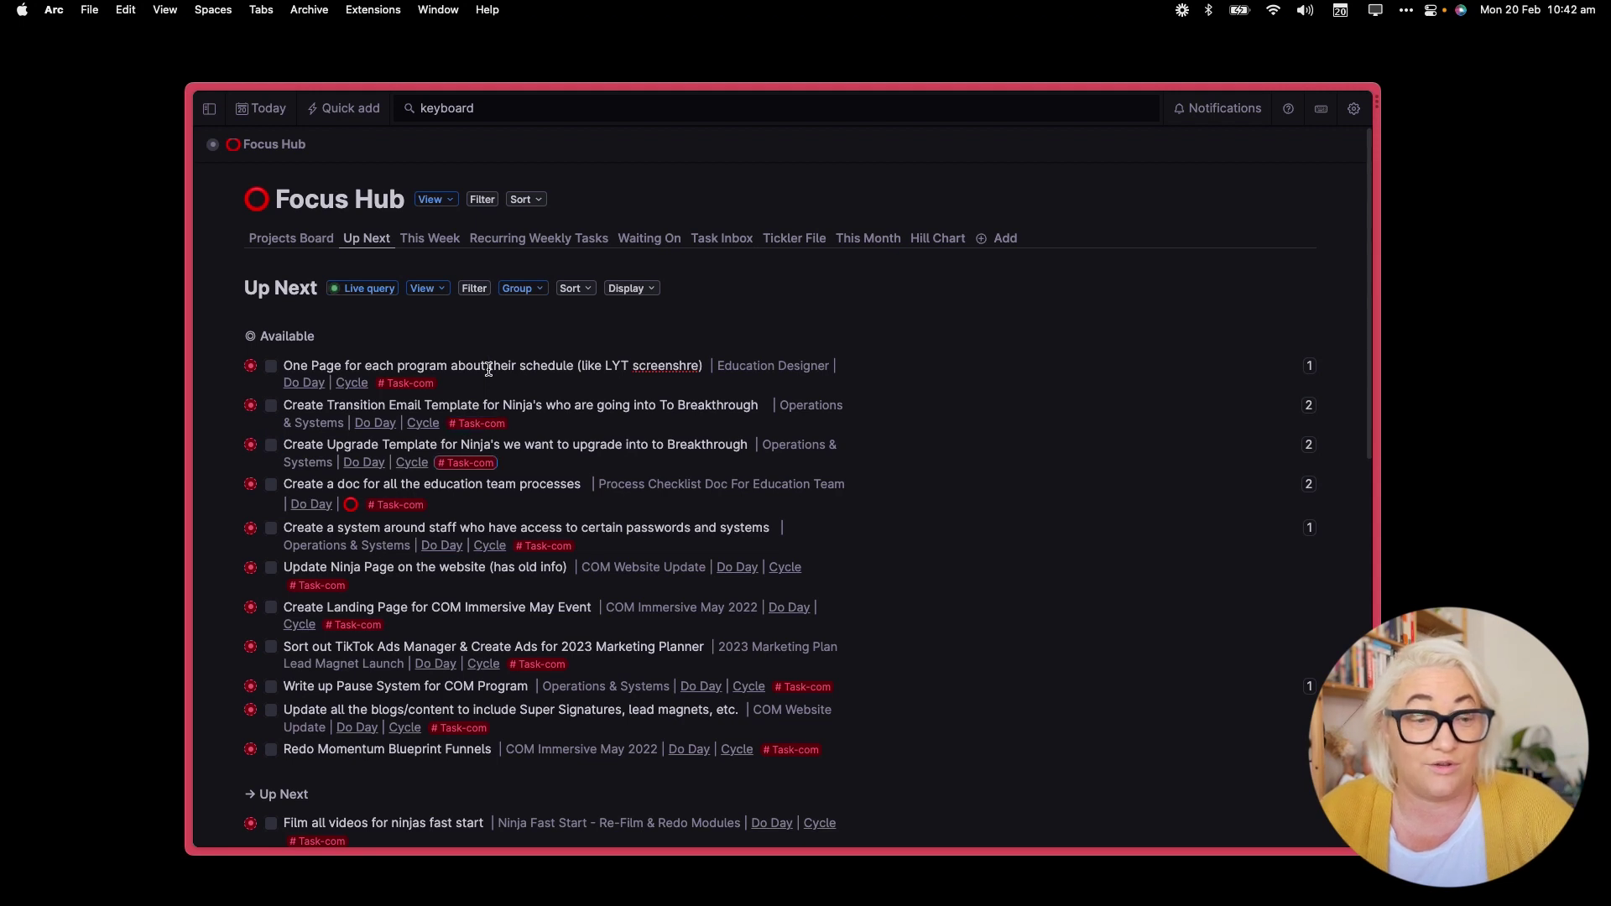
{"action": "key", "text": "Tab"}
{"action": "key", "text": "super+Return"}
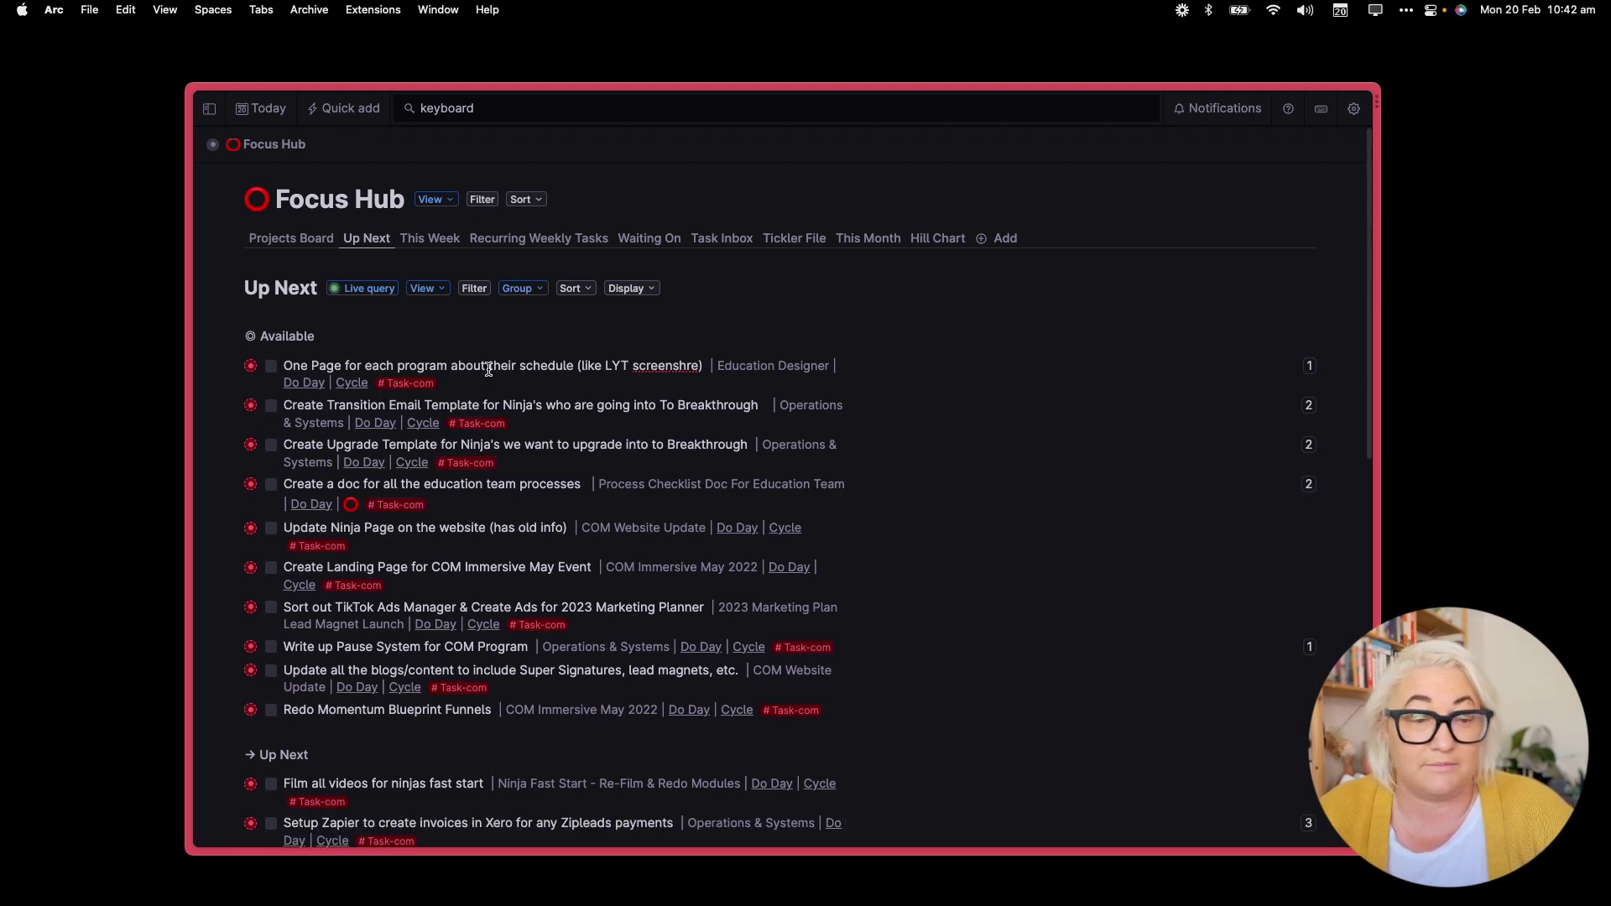
- Open the One Page task's Set Task Status choices, leaving its status unchanged
{"action": "scroll", "coordinate": [488, 370], "scroll_direction": "down", "scroll_amount": 1}
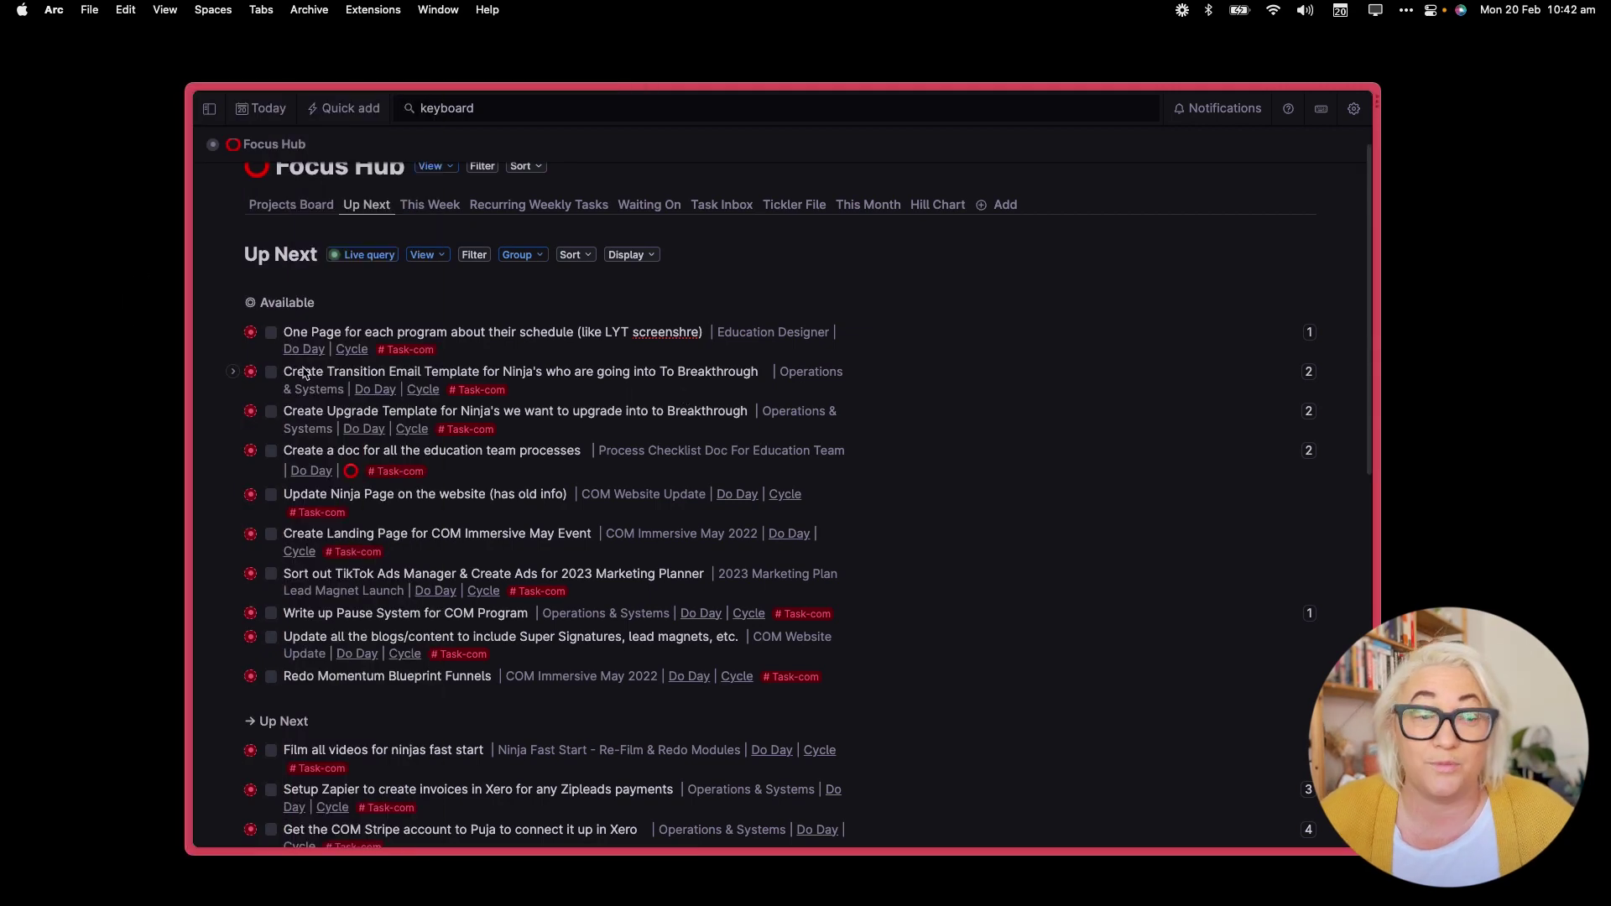
{"action": "left_click", "coordinate": [236, 333]}
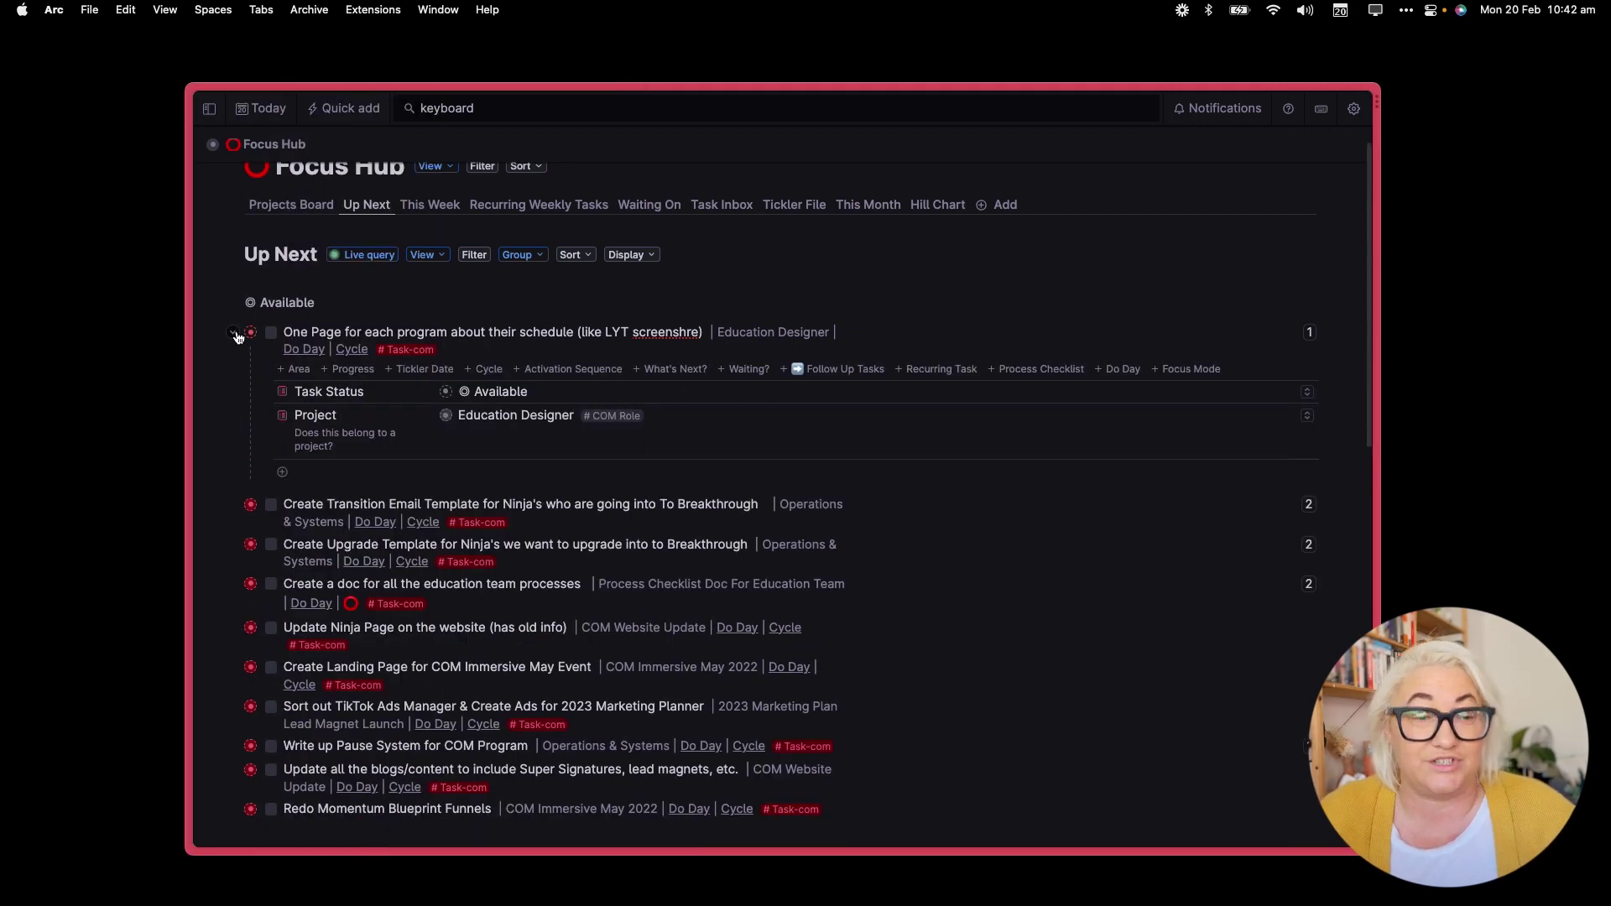
{"action": "left_click", "coordinate": [236, 333]}
{"action": "left_click", "coordinate": [461, 333]}
{"action": "key", "text": "super+k"}
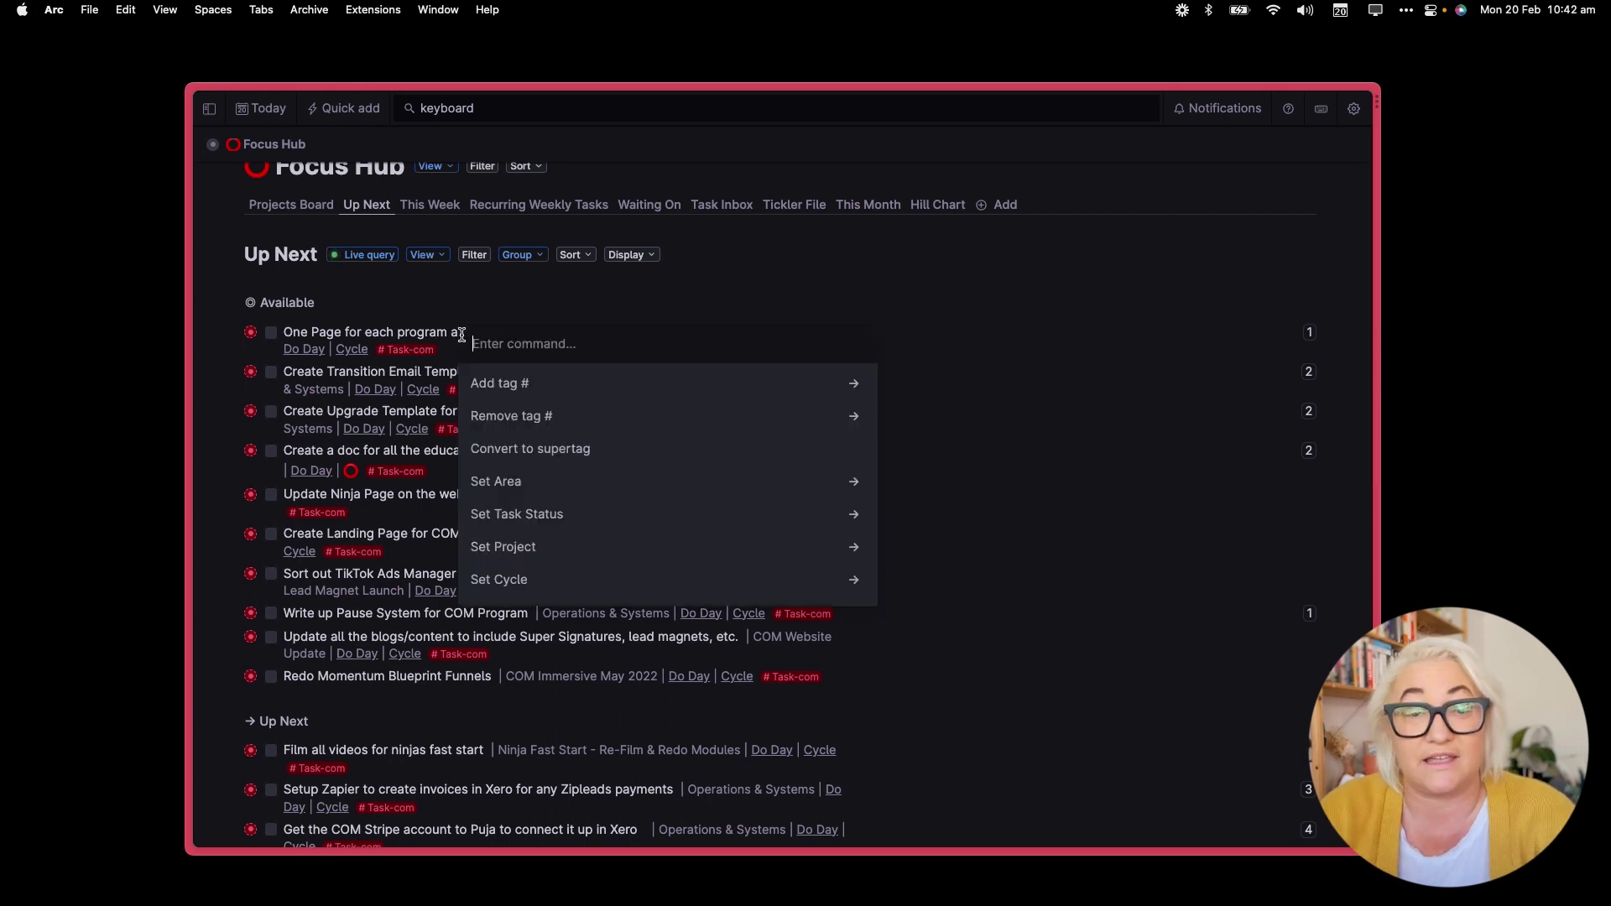
{"action": "type", "text": "st"}
{"action": "key", "text": "Return"}
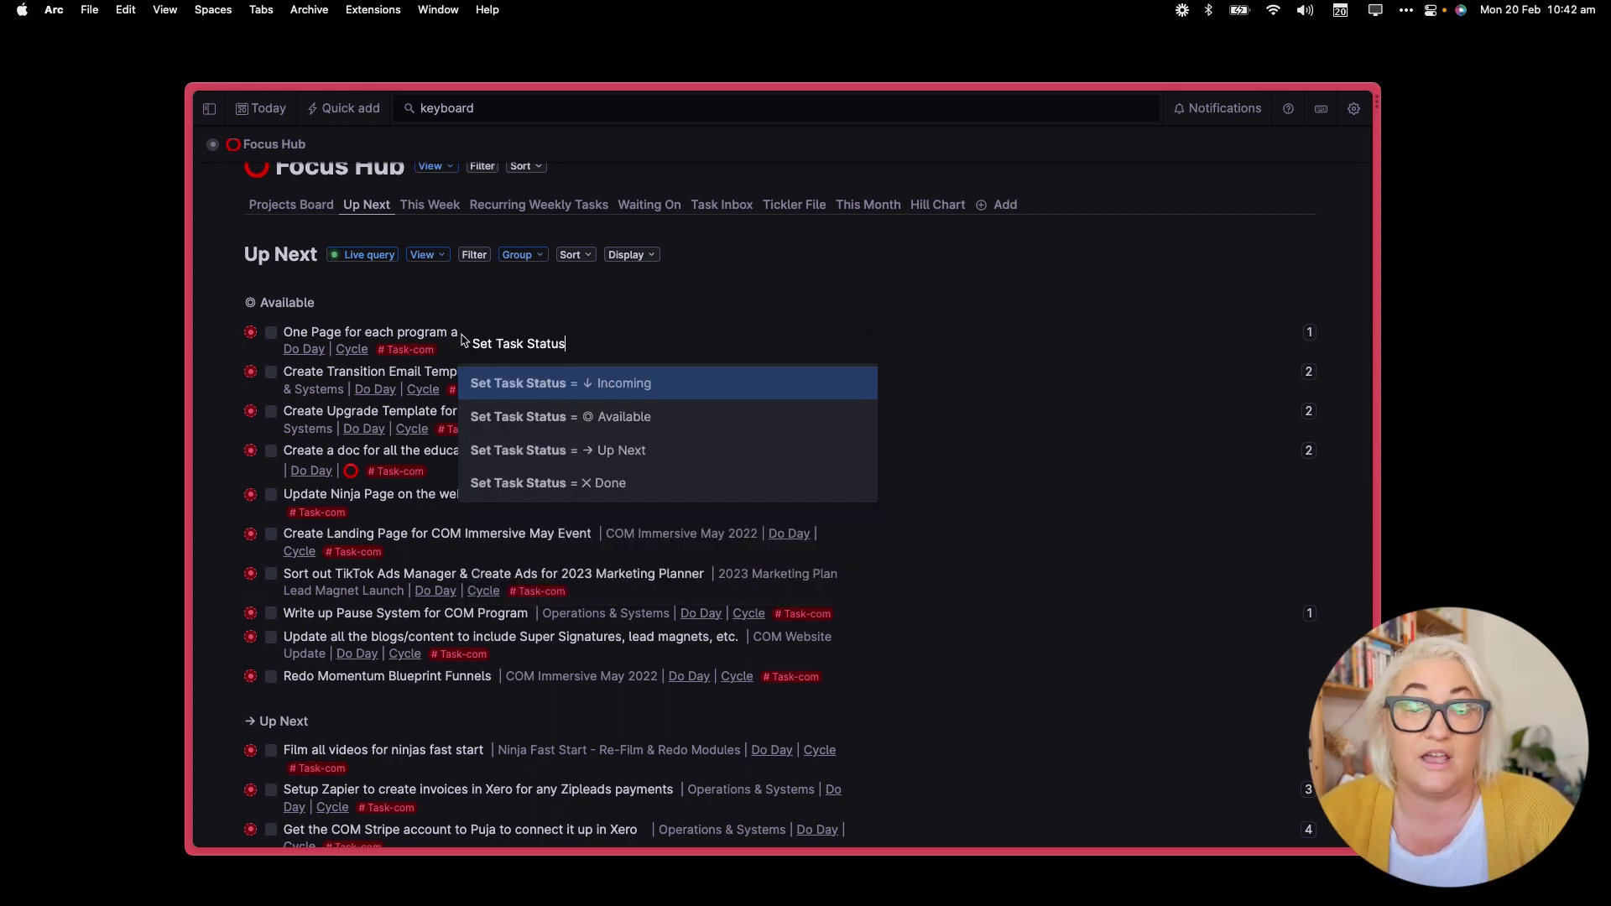
{"action": "key", "text": "Down"}
{"action": "key", "text": "Down"}
{"action": "key", "text": "Return"}
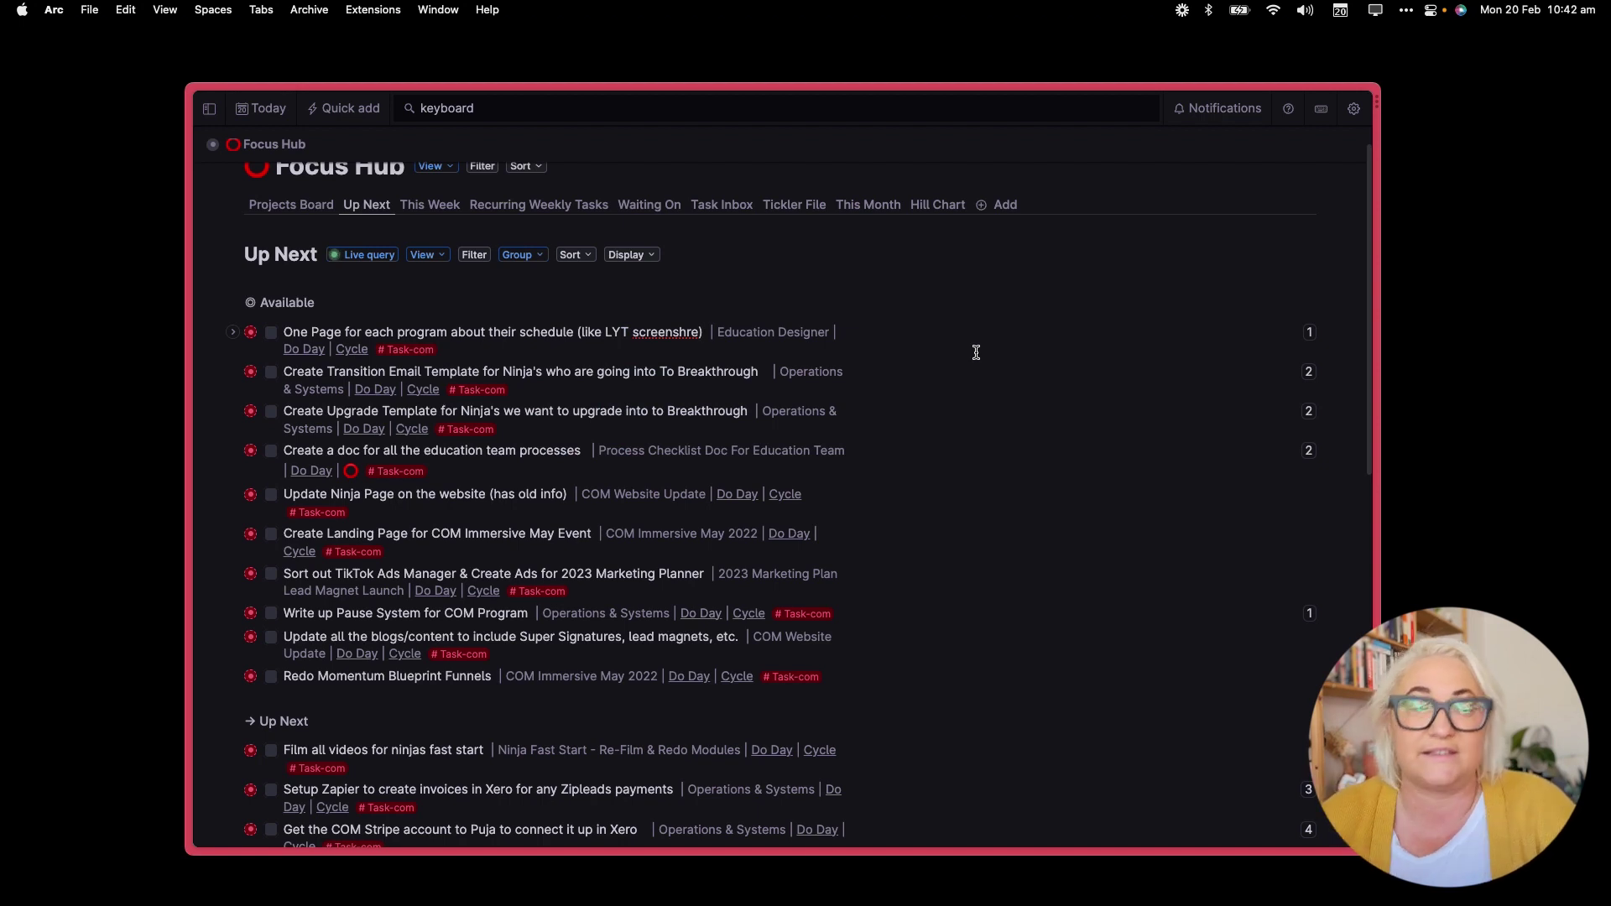
- On This Week, move pipeline automations to TUES (edu) and Write & Schedule Sunday System to WED (edu)
{"action": "left_click", "coordinate": [430, 205]}
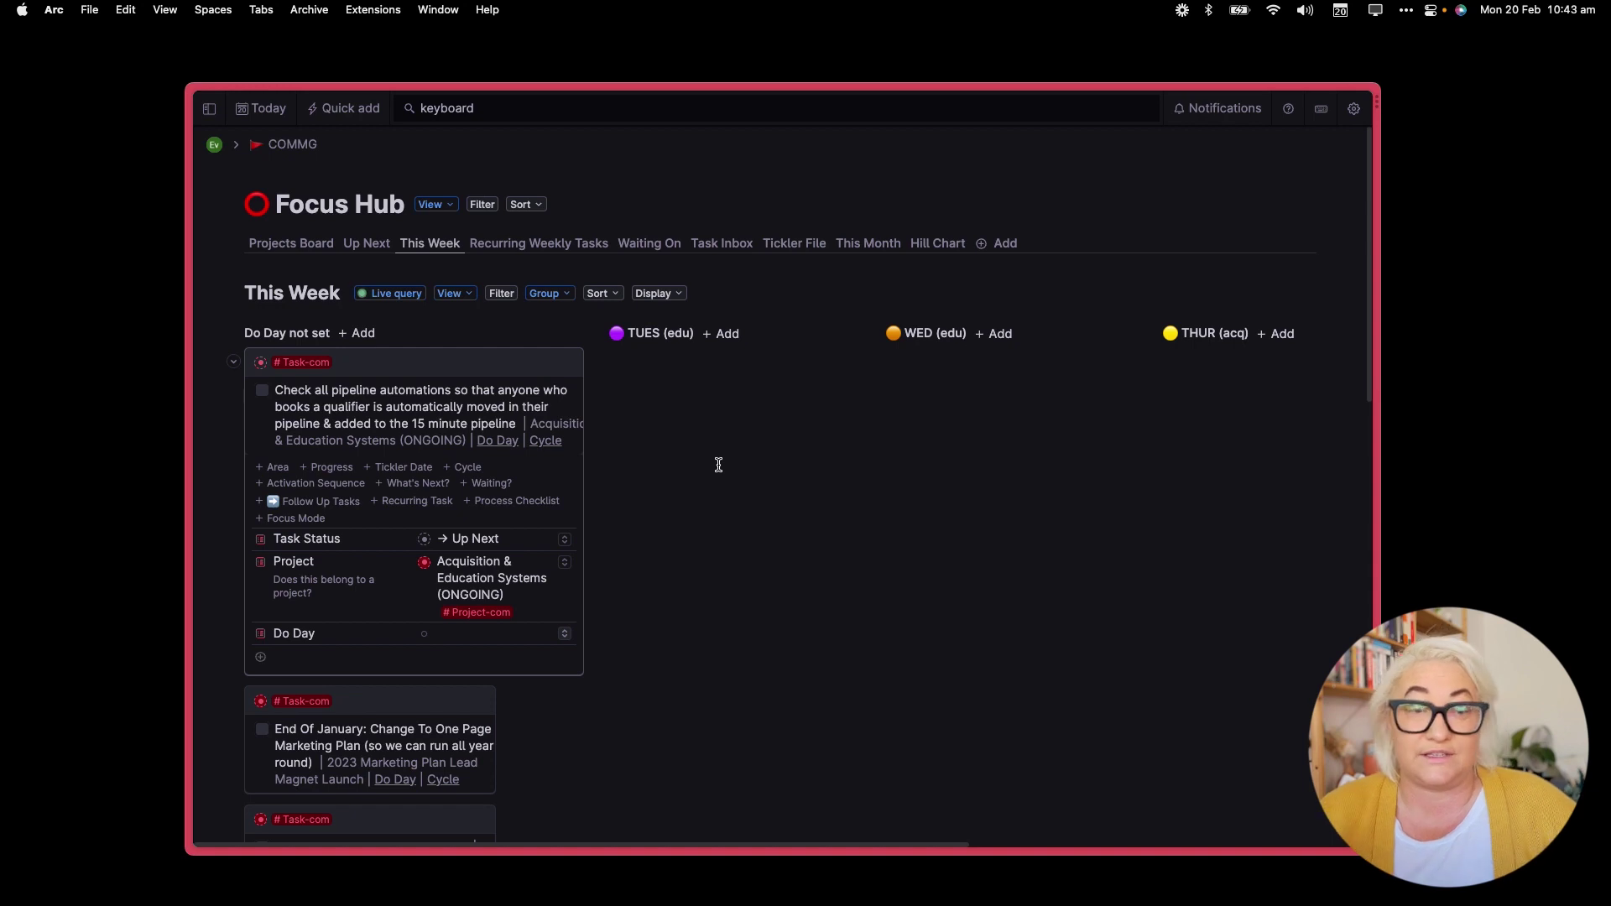
{"action": "left_click", "coordinate": [566, 636]}
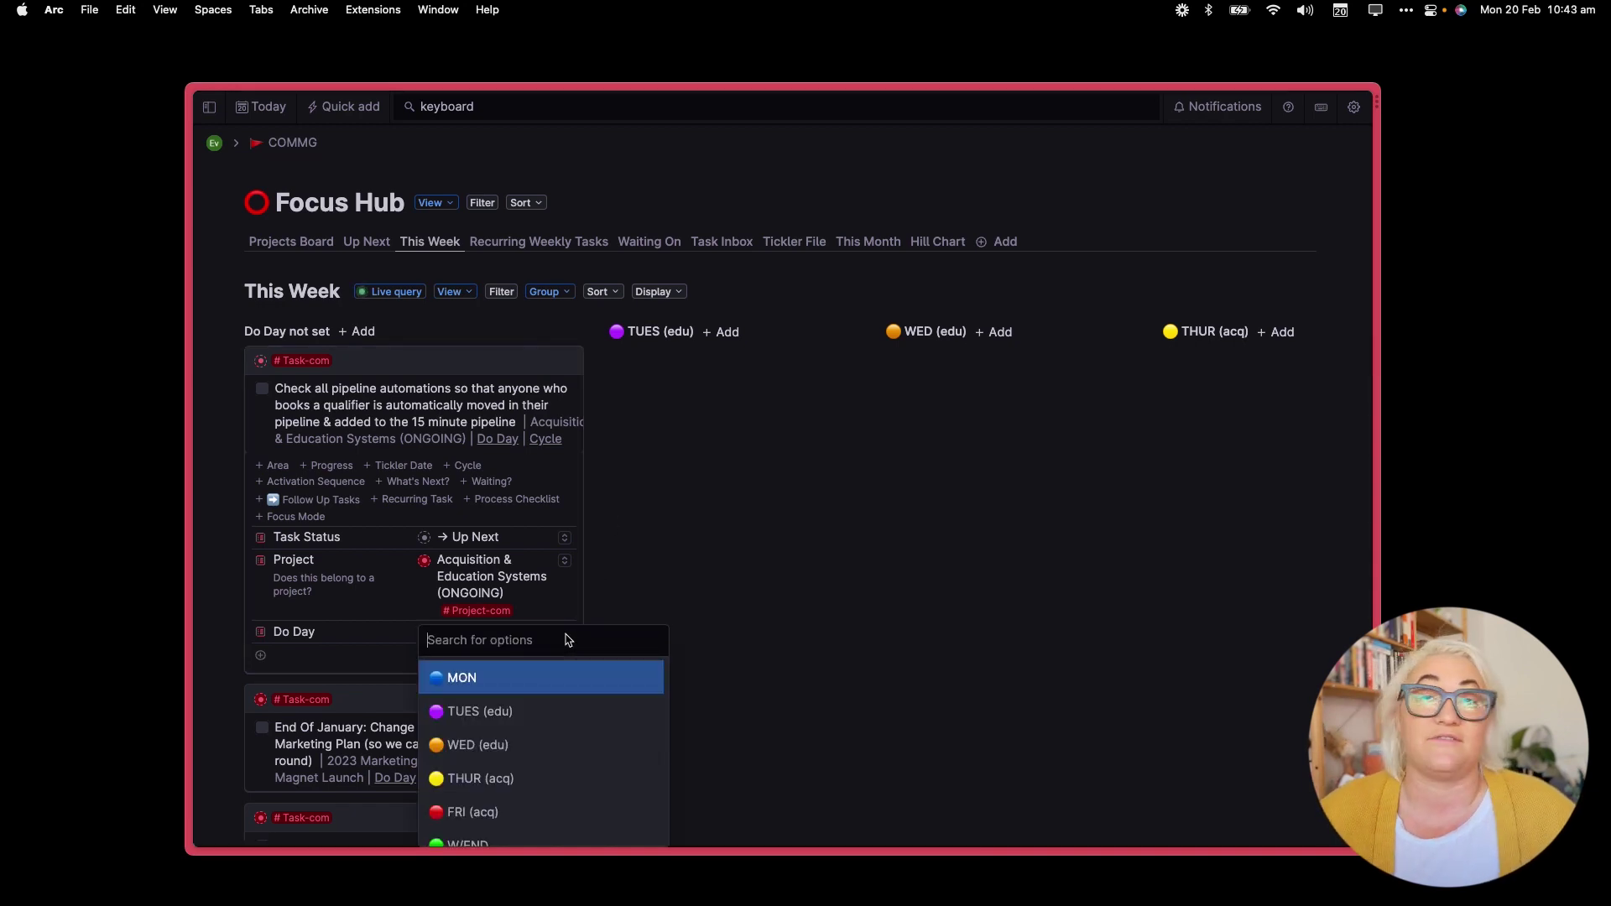
{"action": "left_click", "coordinate": [316, 353]}
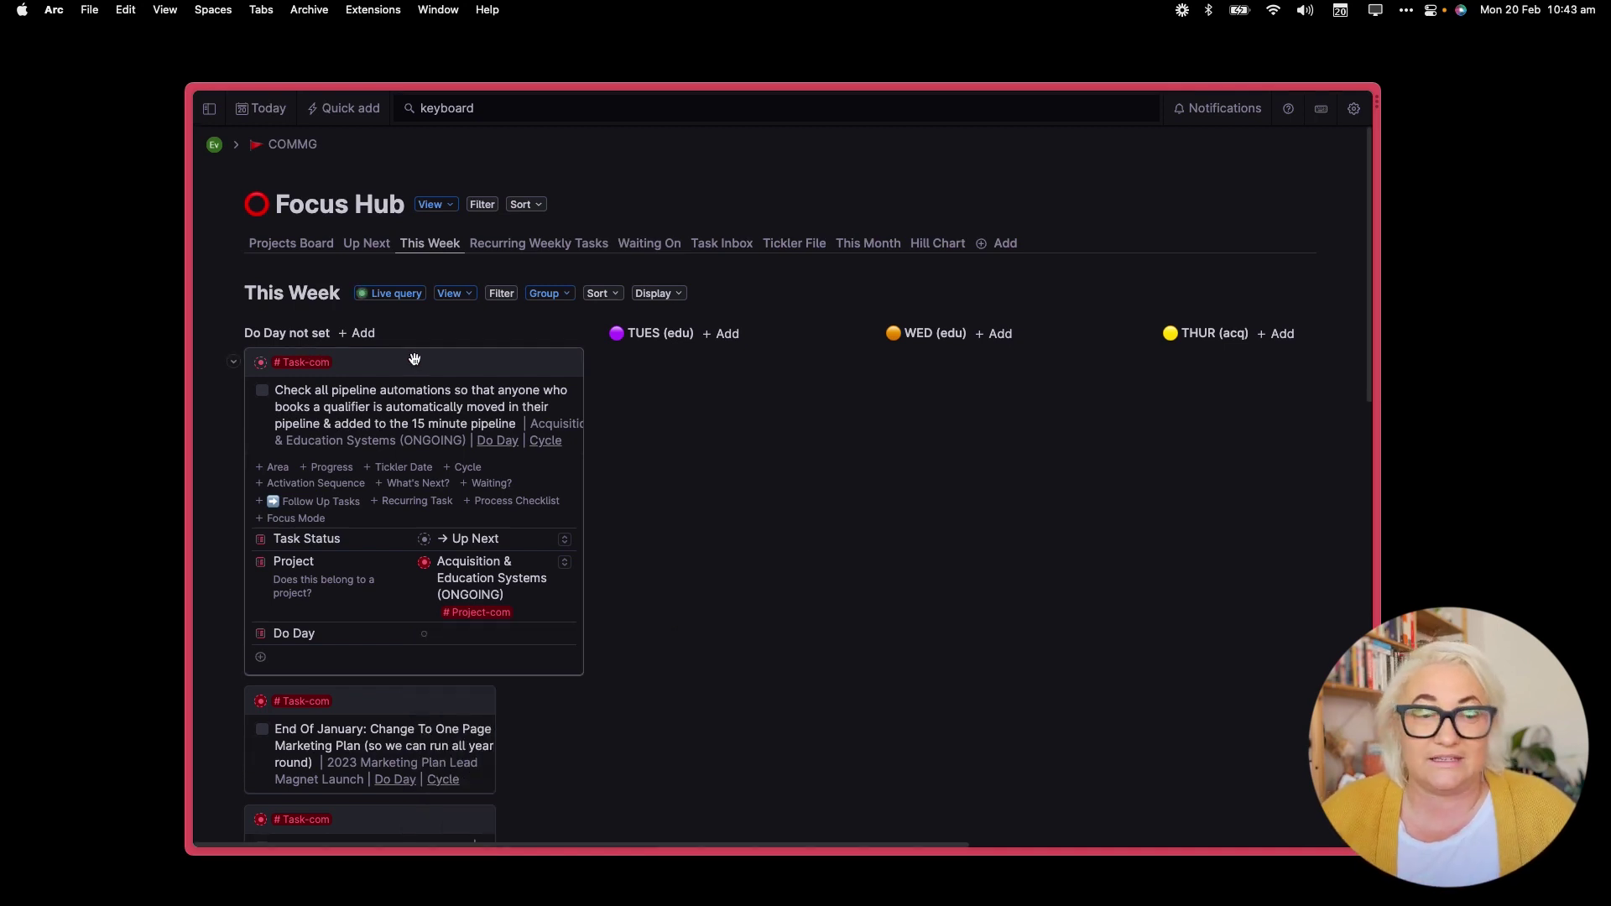
{"action": "left_click_drag", "start_coordinate": [406, 358], "coordinate": [623, 372]}
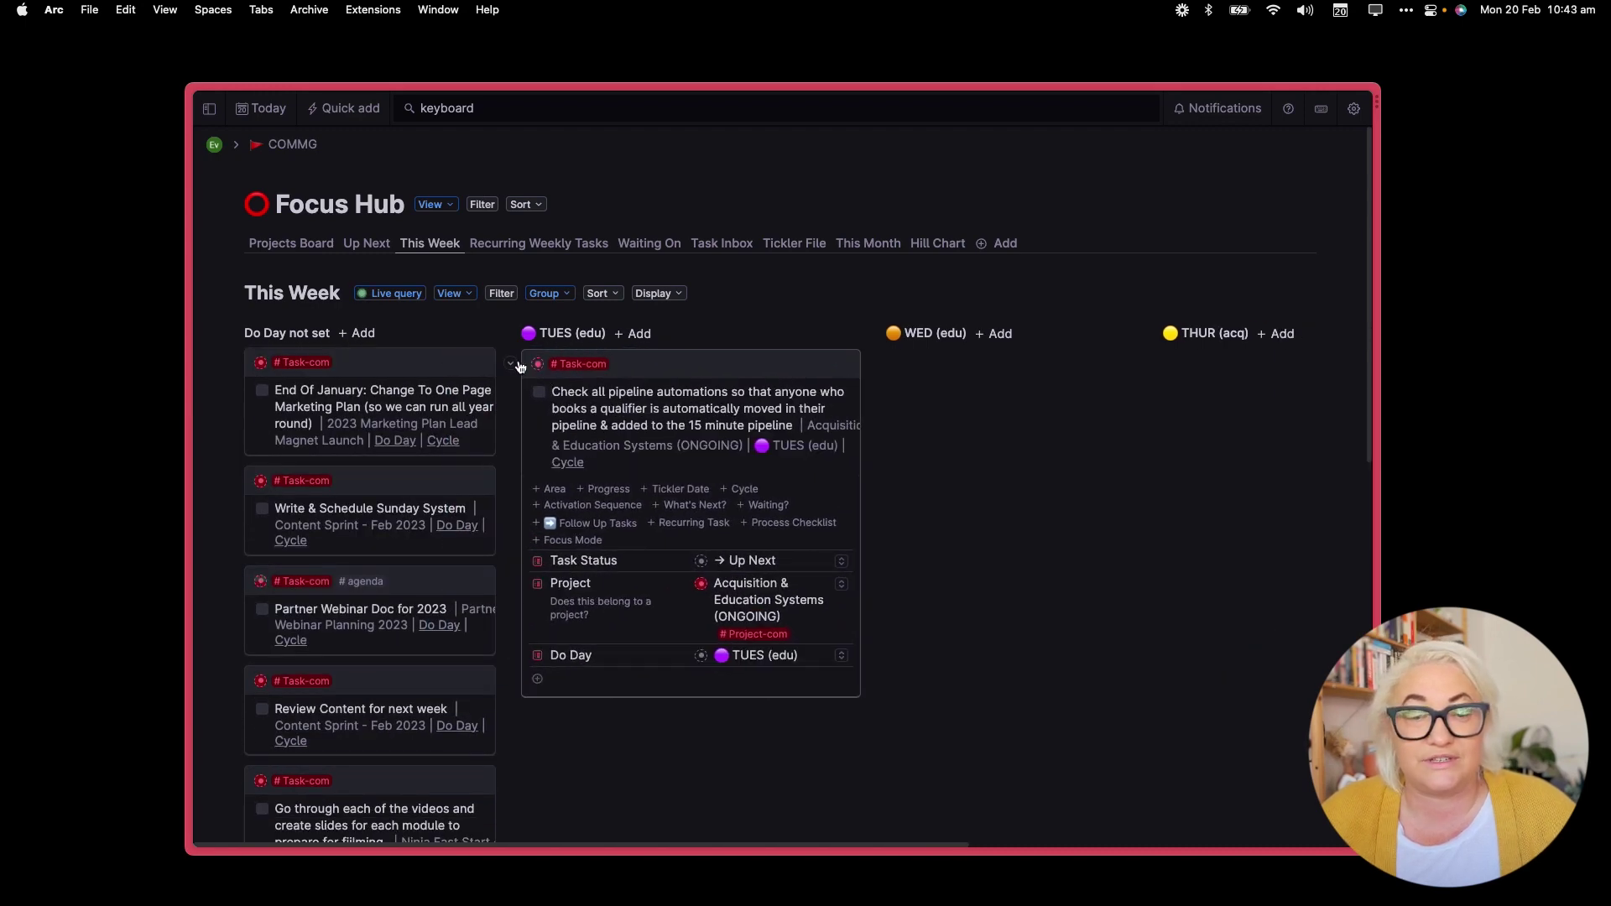
{"action": "left_click_drag", "start_coordinate": [401, 479], "coordinate": [931, 376]}
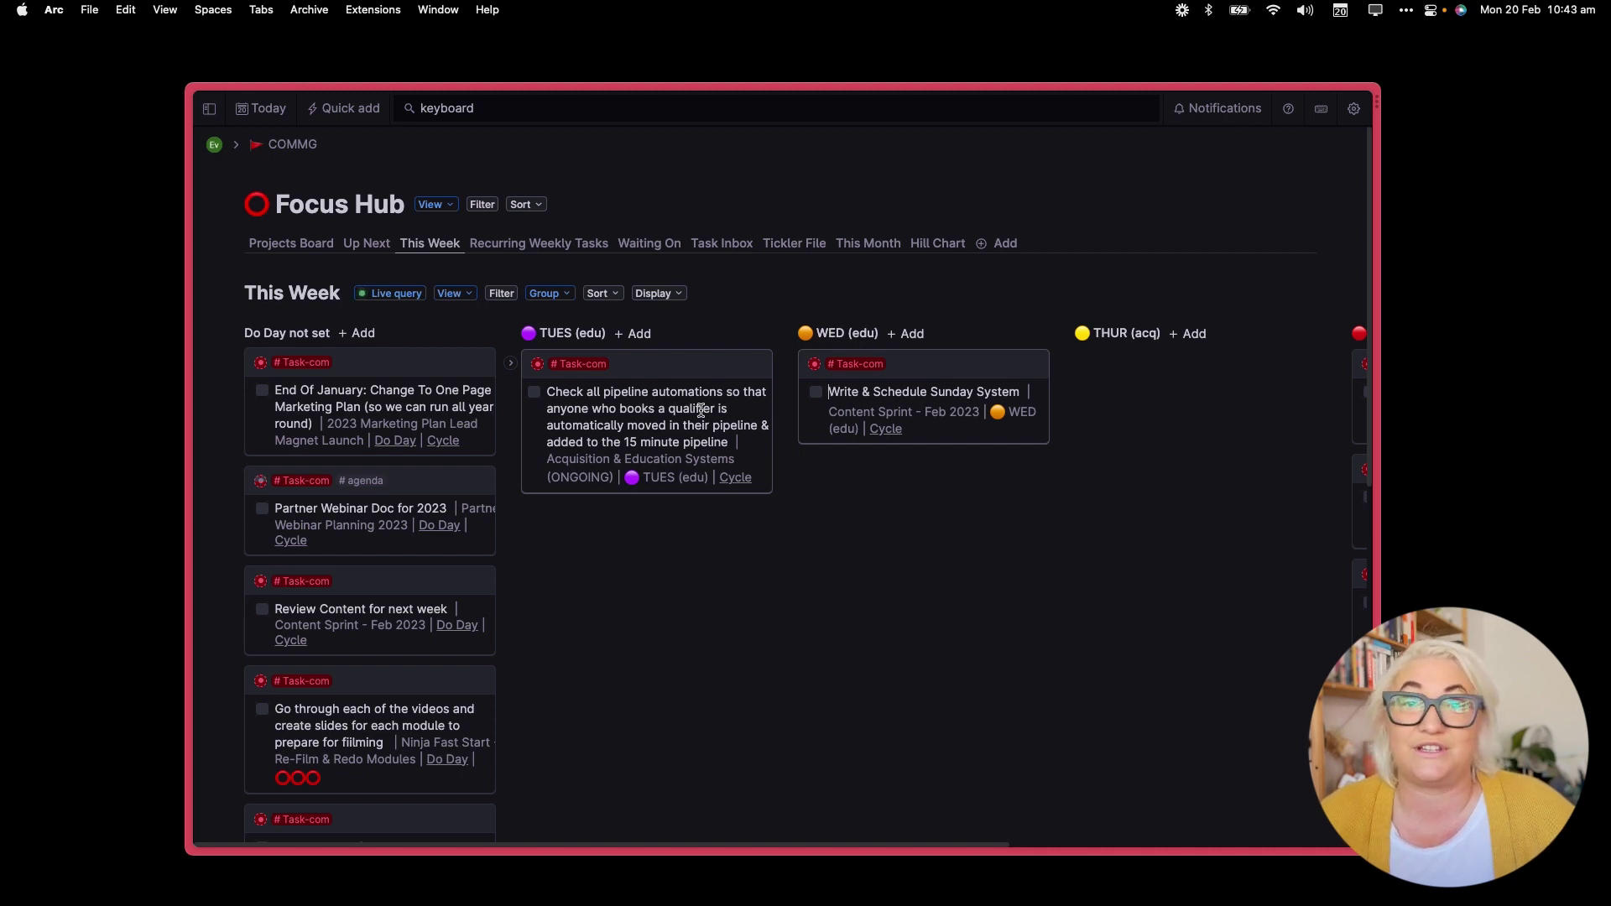
- Record Shift+Cmd+D as the Set Do Day shortcut and save it
{"action": "left_click", "coordinate": [313, 392]}
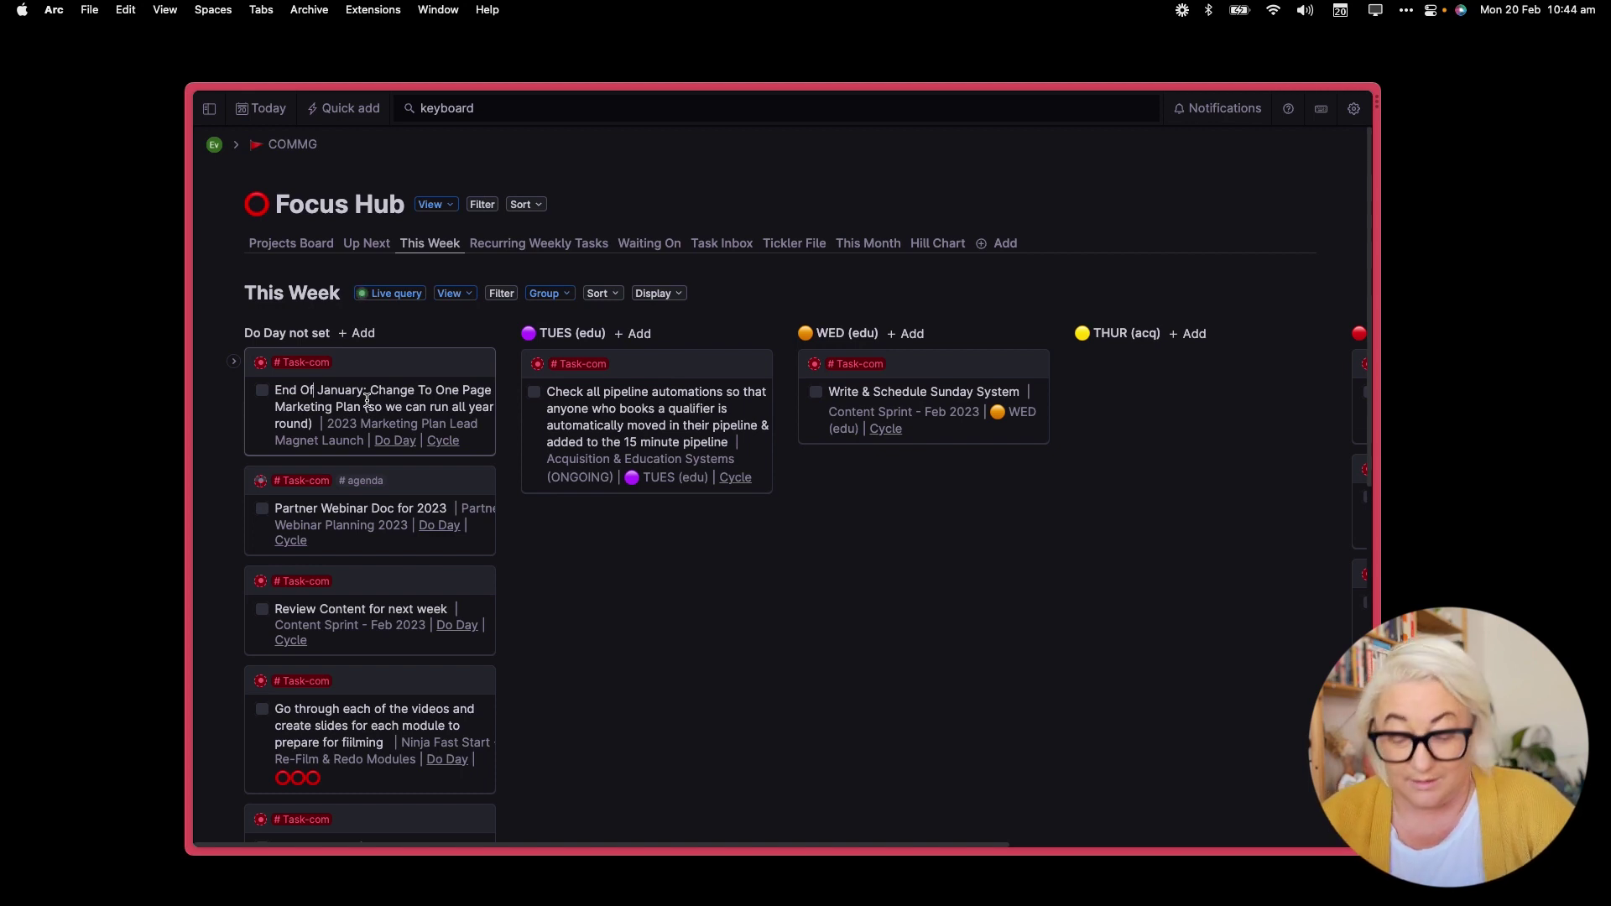
{"action": "key", "text": "super+k"}
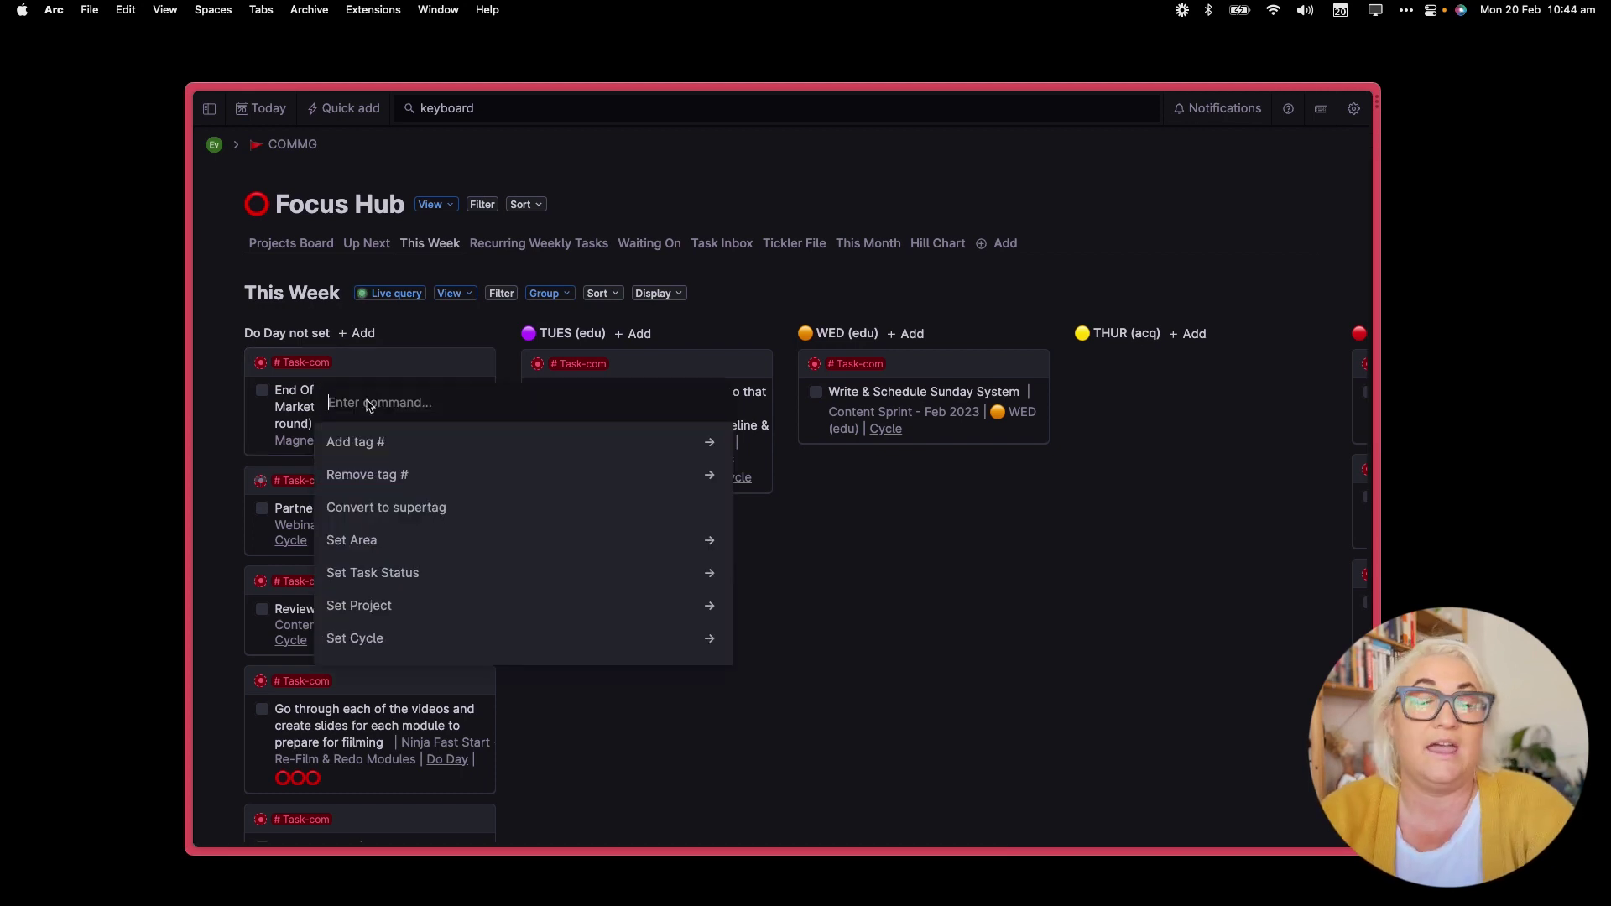
{"action": "type", "text": "do"}
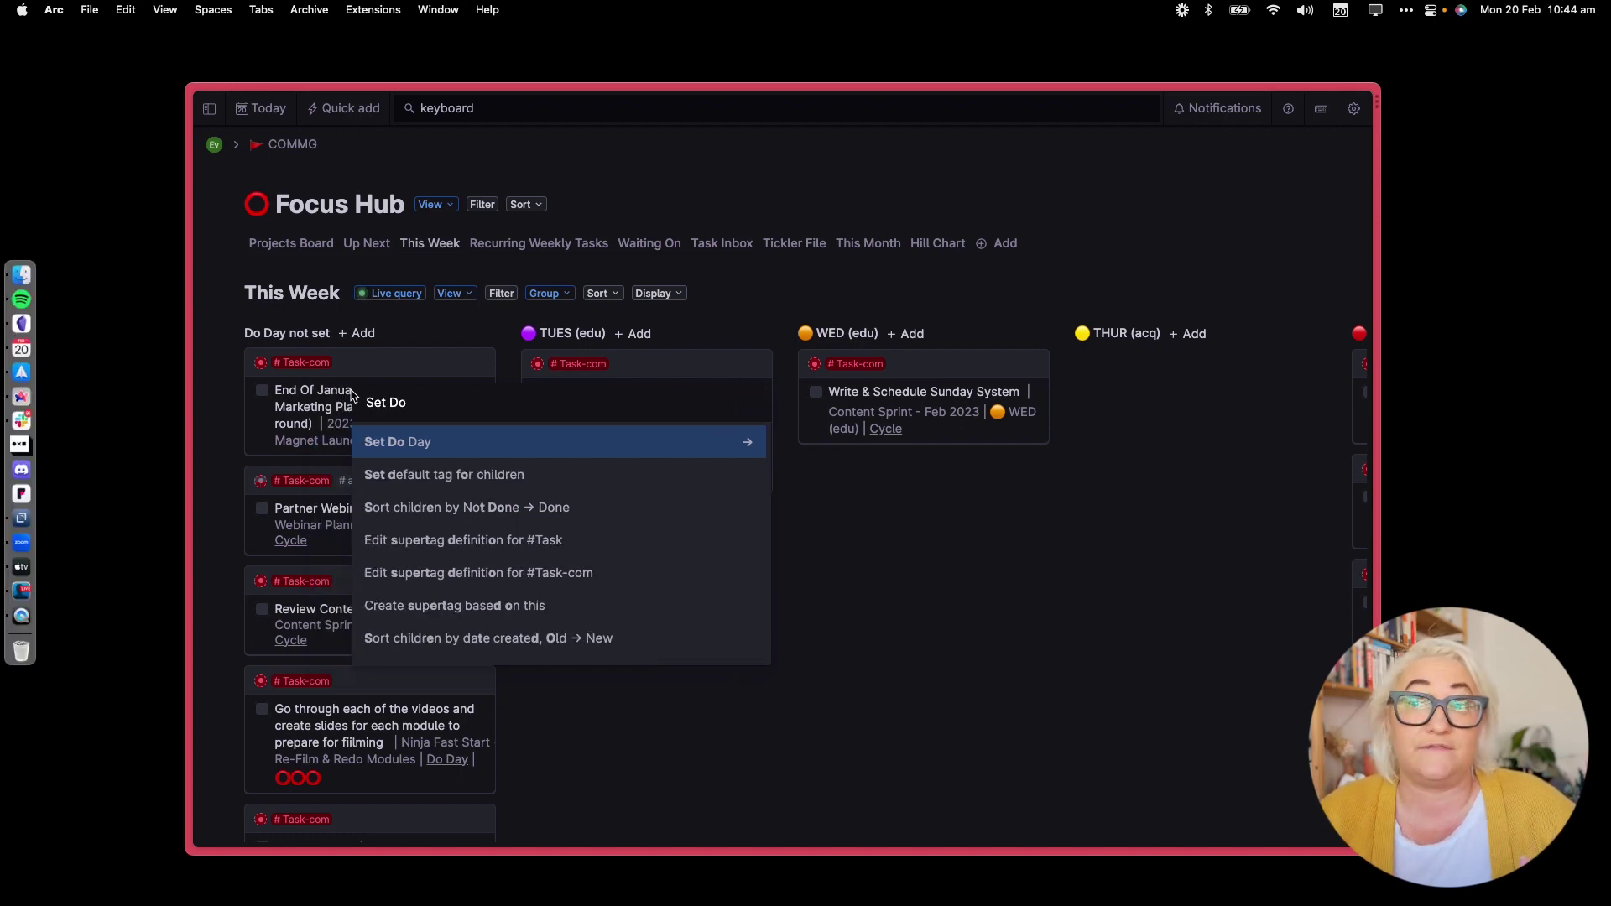
{"action": "key", "text": "super+shift+k"}
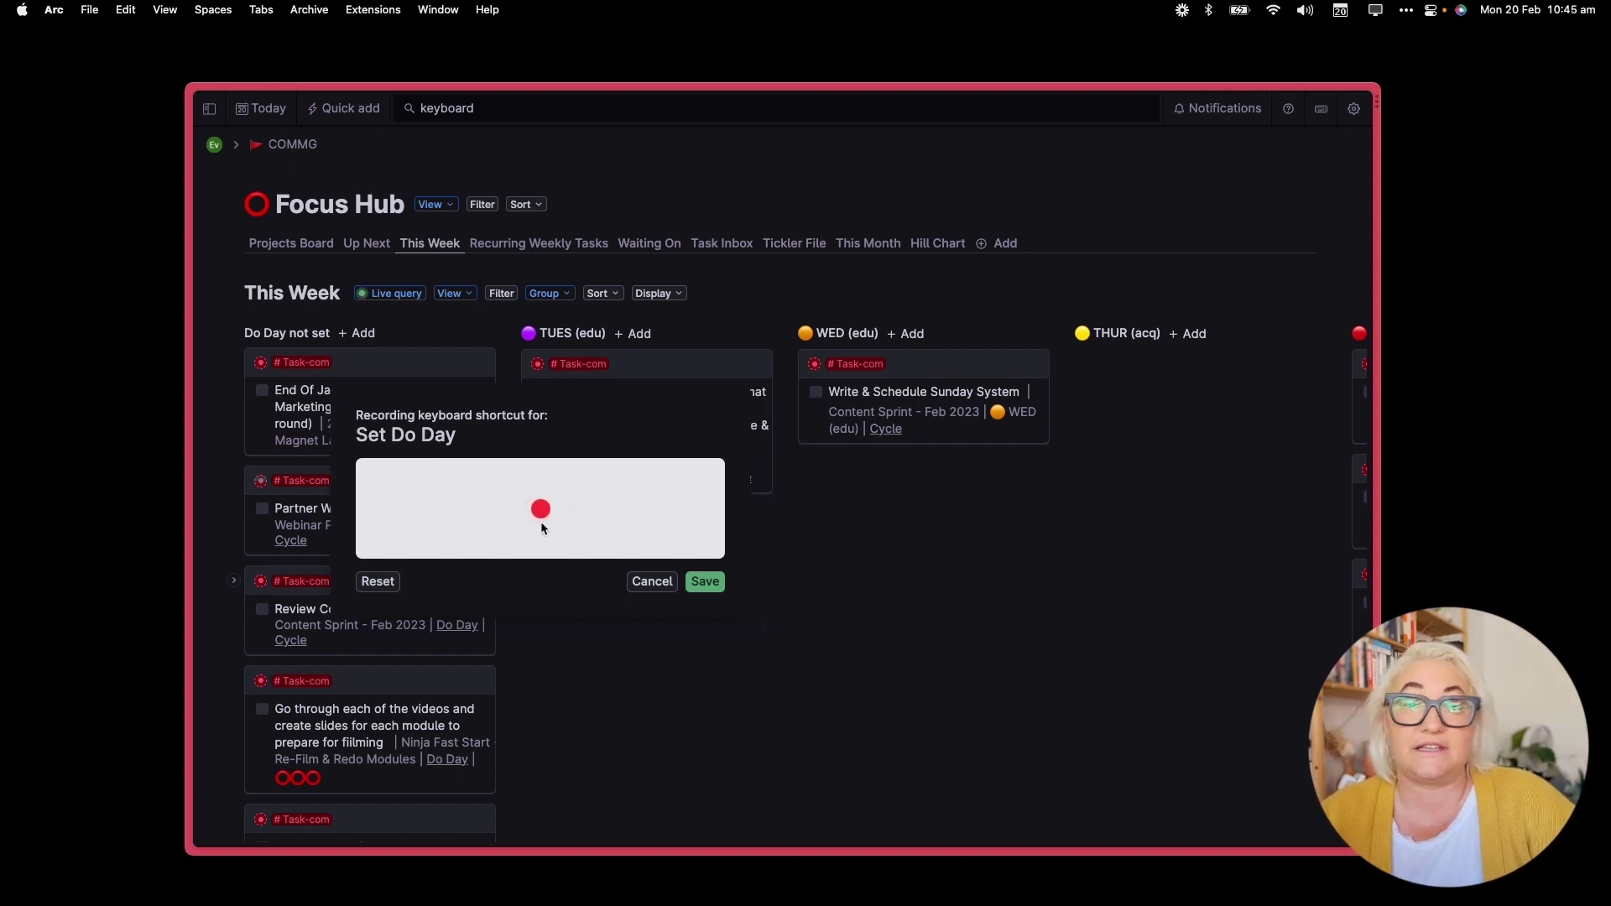
{"action": "key", "text": "super+shift+d"}
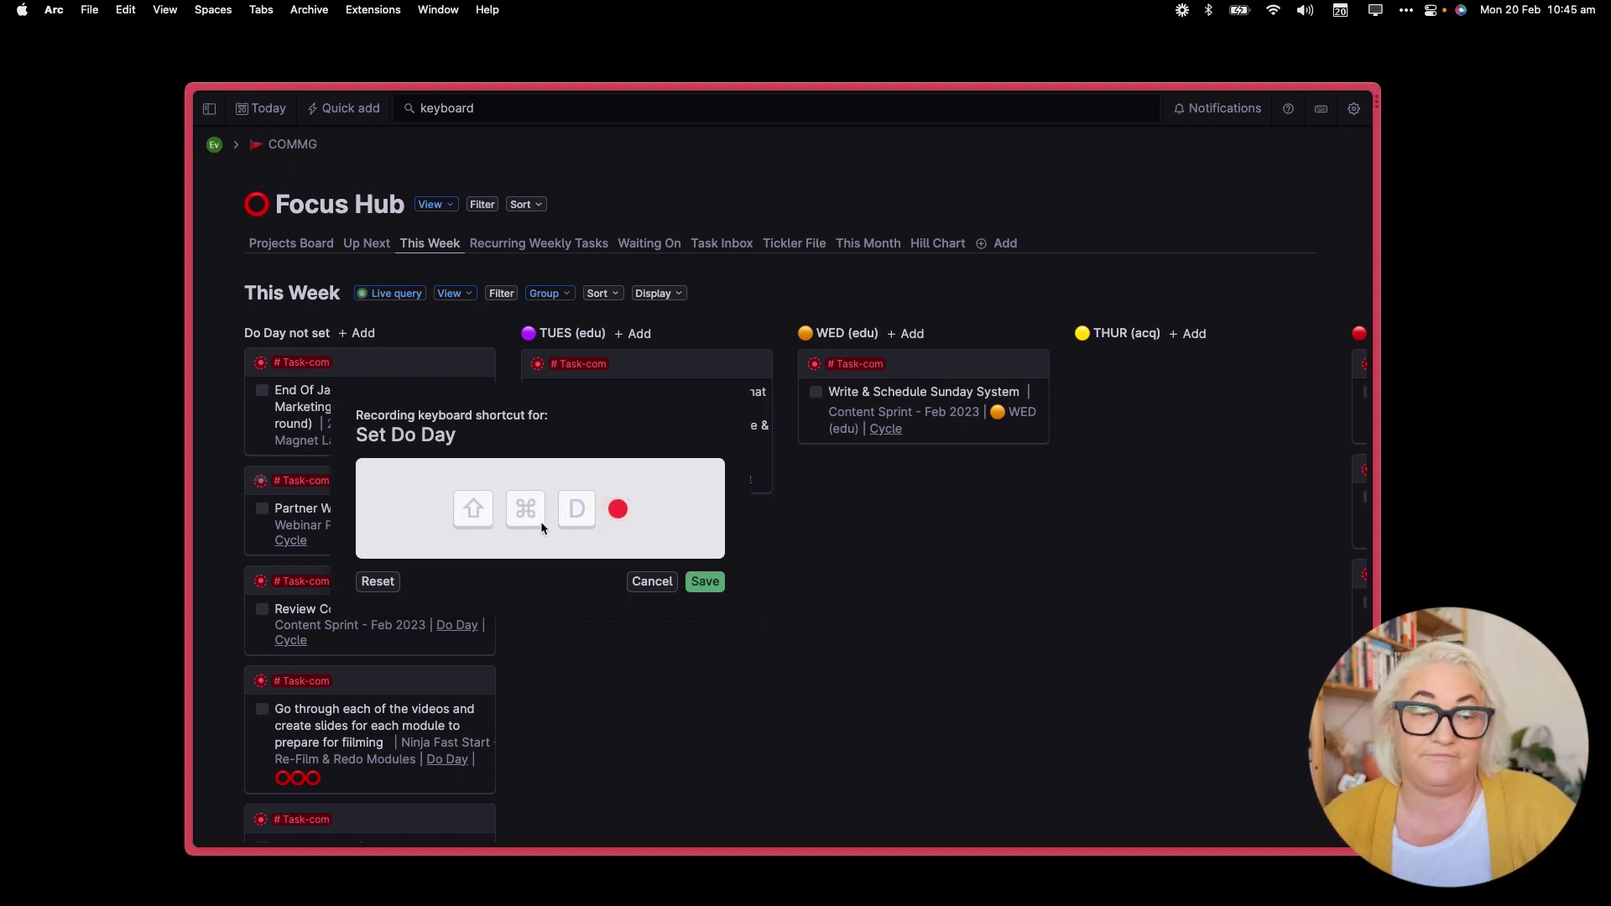
{"action": "left_click", "coordinate": [705, 582]}
- Set the Do Days: End Of January to WED (edu), Partner Webinar Doc to THUR (acq), the videos task to WED (edu)
{"action": "key", "text": "Escape"}
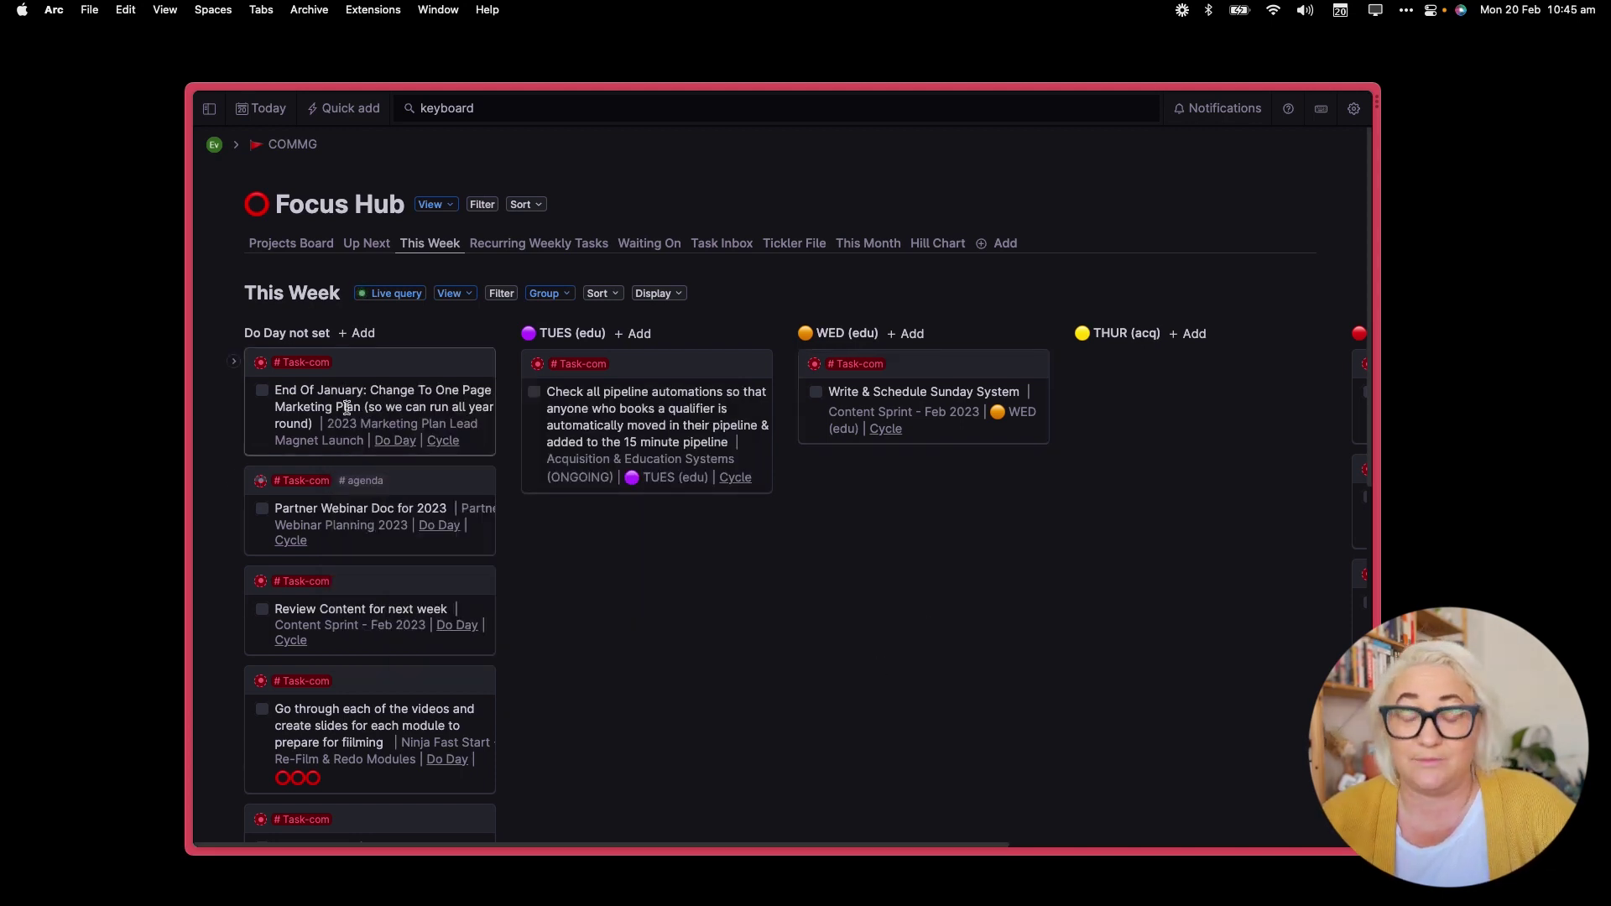
{"action": "key", "text": "ctrl+shift+d"}
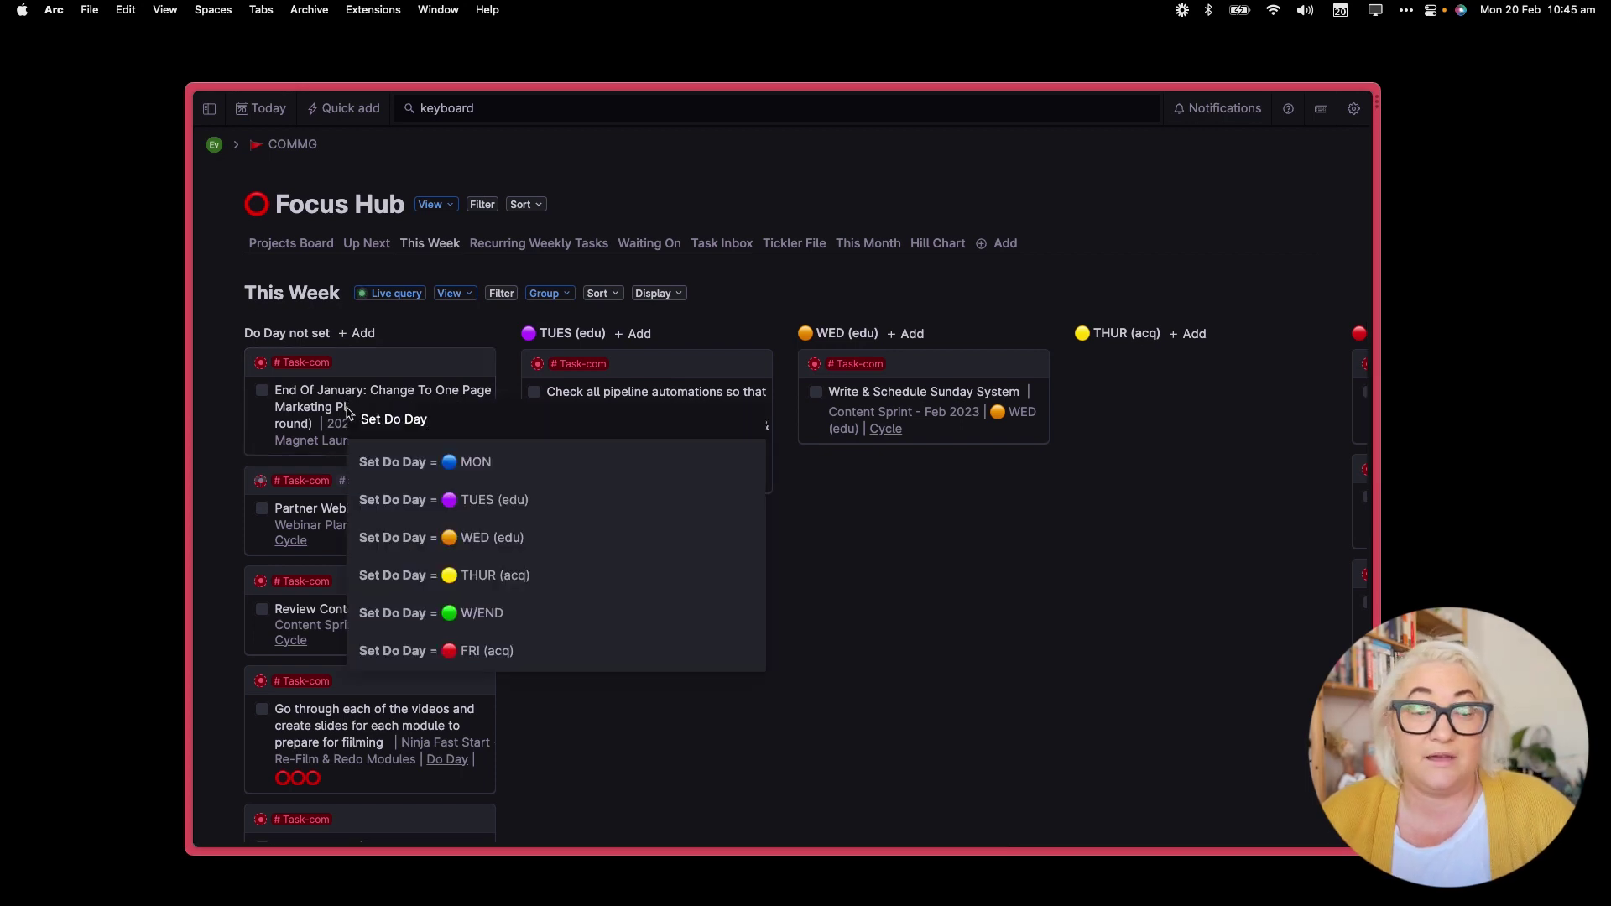
{"action": "key", "text": "Down"}
{"action": "key", "text": "Down"}
{"action": "key", "text": "Down"}
{"action": "key", "text": "Return"}
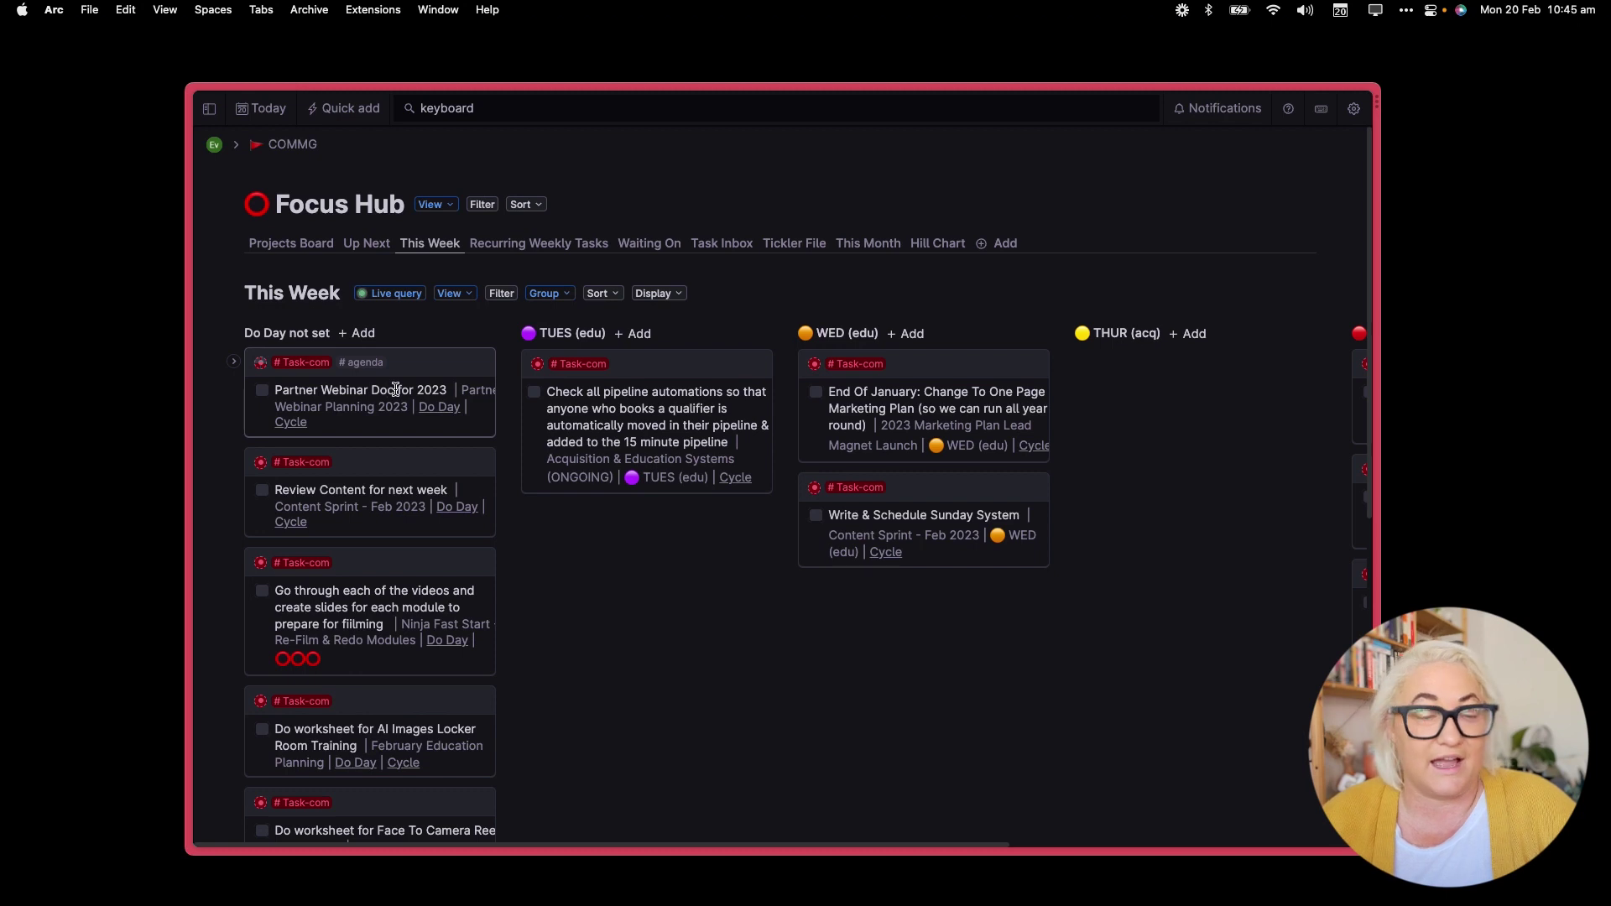
{"action": "key", "text": "super+d"}
{"action": "key", "text": "Down"}
{"action": "key", "text": "Down"}
{"action": "key", "text": "Down"}
{"action": "key", "text": "Down"}
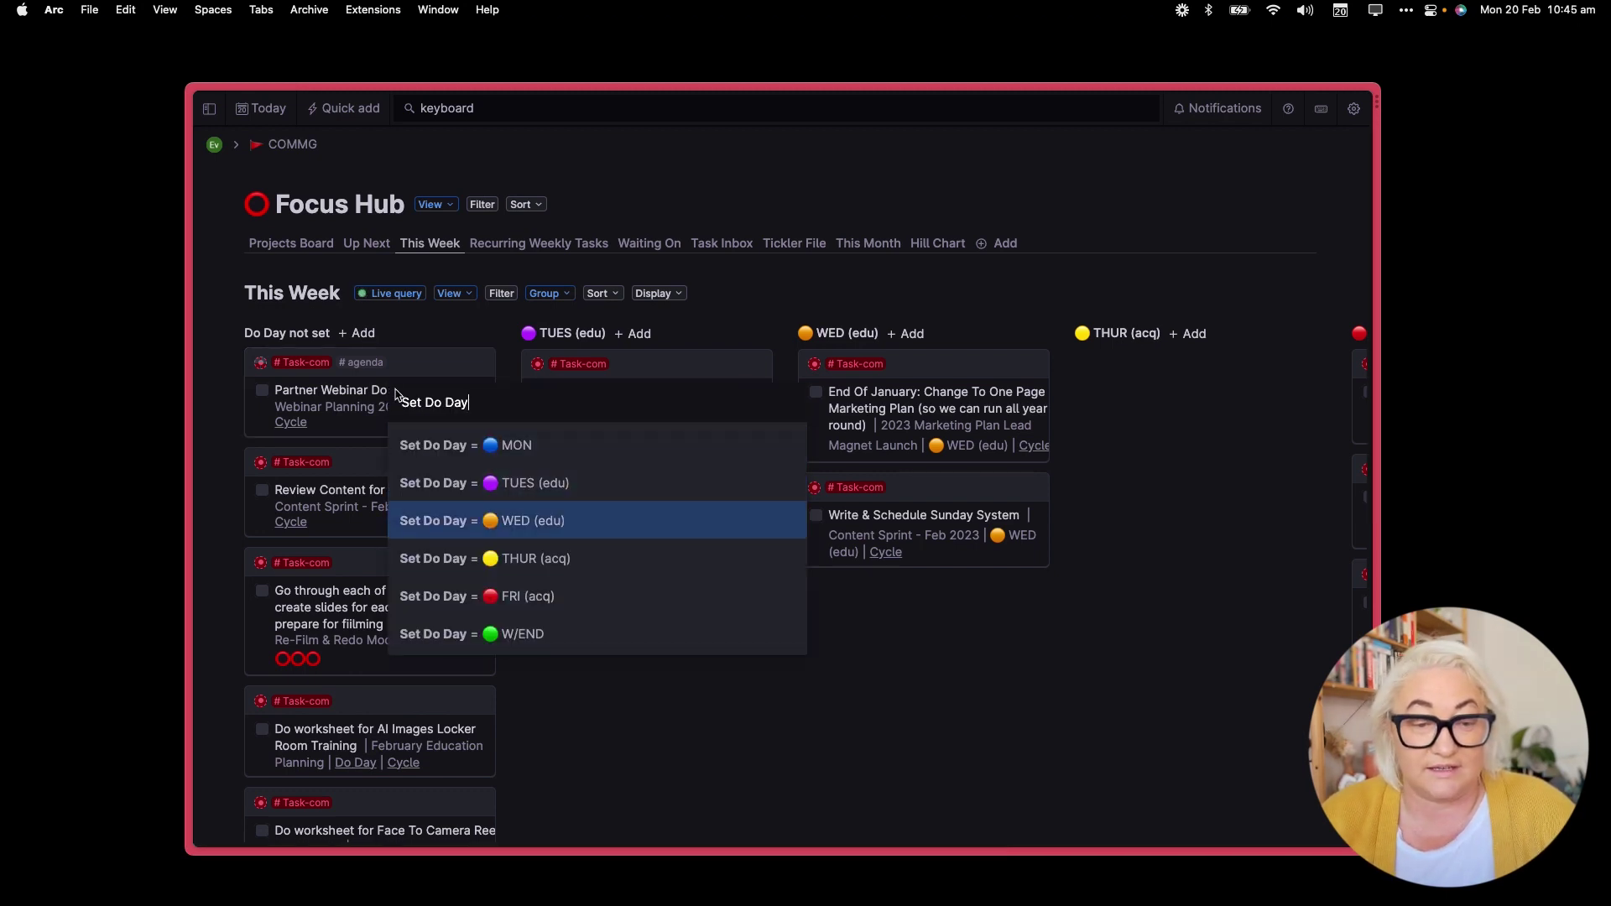
{"action": "key", "text": "Return"}
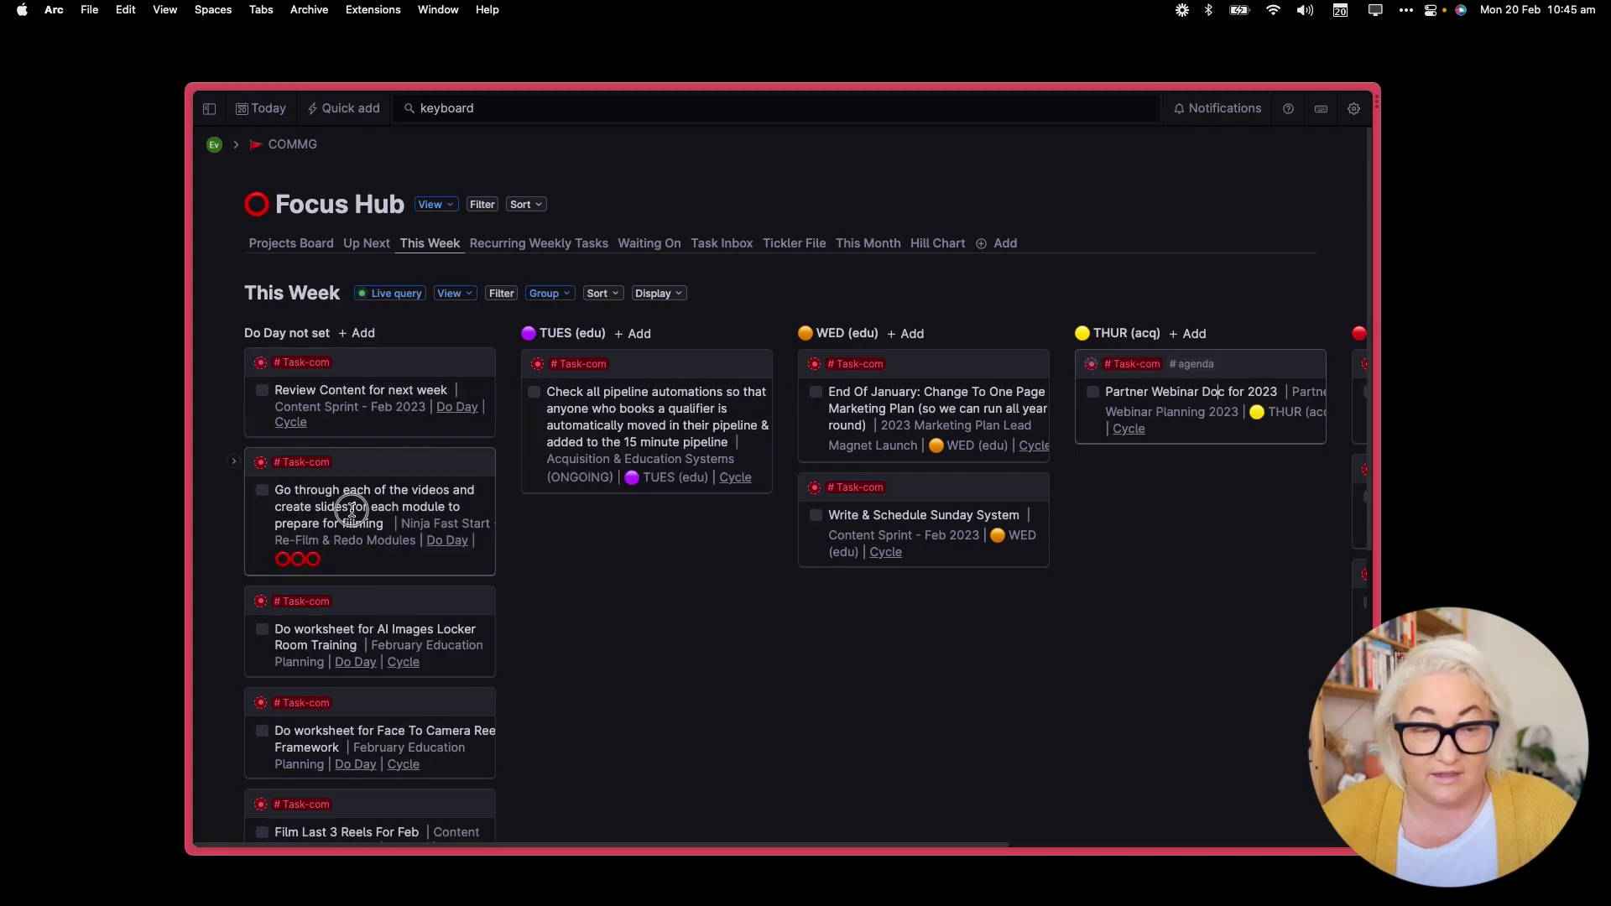
{"action": "key", "text": "super+d"}
{"action": "key", "text": "Down"}
{"action": "key", "text": "Down"}
{"action": "key", "text": "Down"}
{"action": "key", "text": "Down"}
{"action": "key", "text": "Up"}
{"action": "key", "text": "Return"}
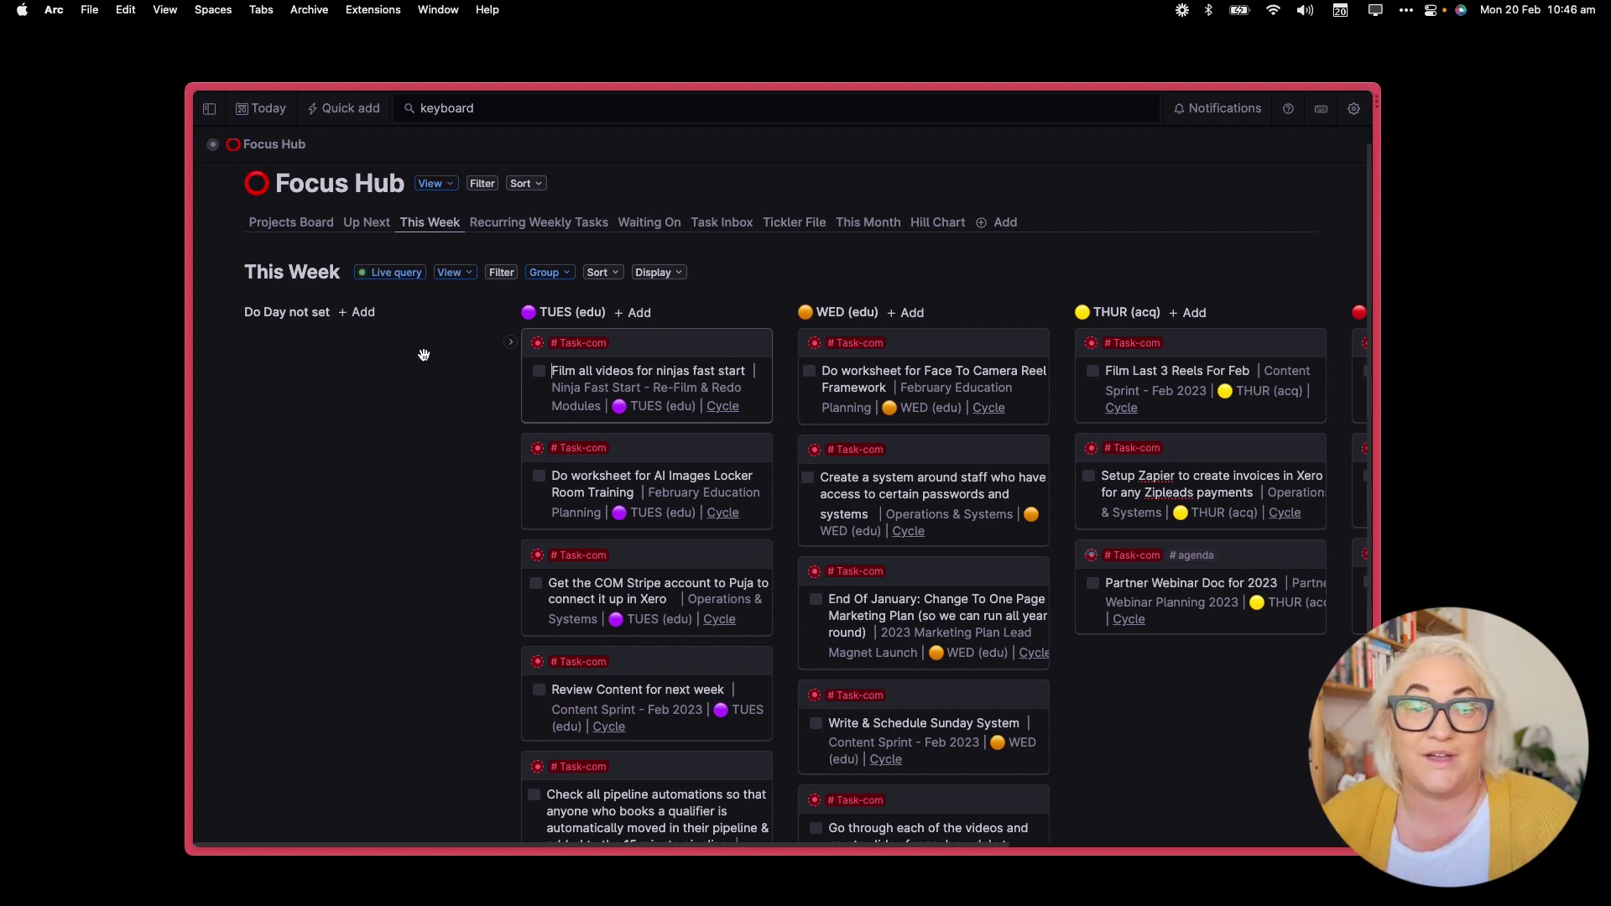
- Add a Cycle field to the Film all videos task without choosing a value
{"action": "left_click", "coordinate": [510, 342]}
{"action": "scroll", "coordinate": [610, 424], "scroll_direction": "down", "scroll_amount": 2}
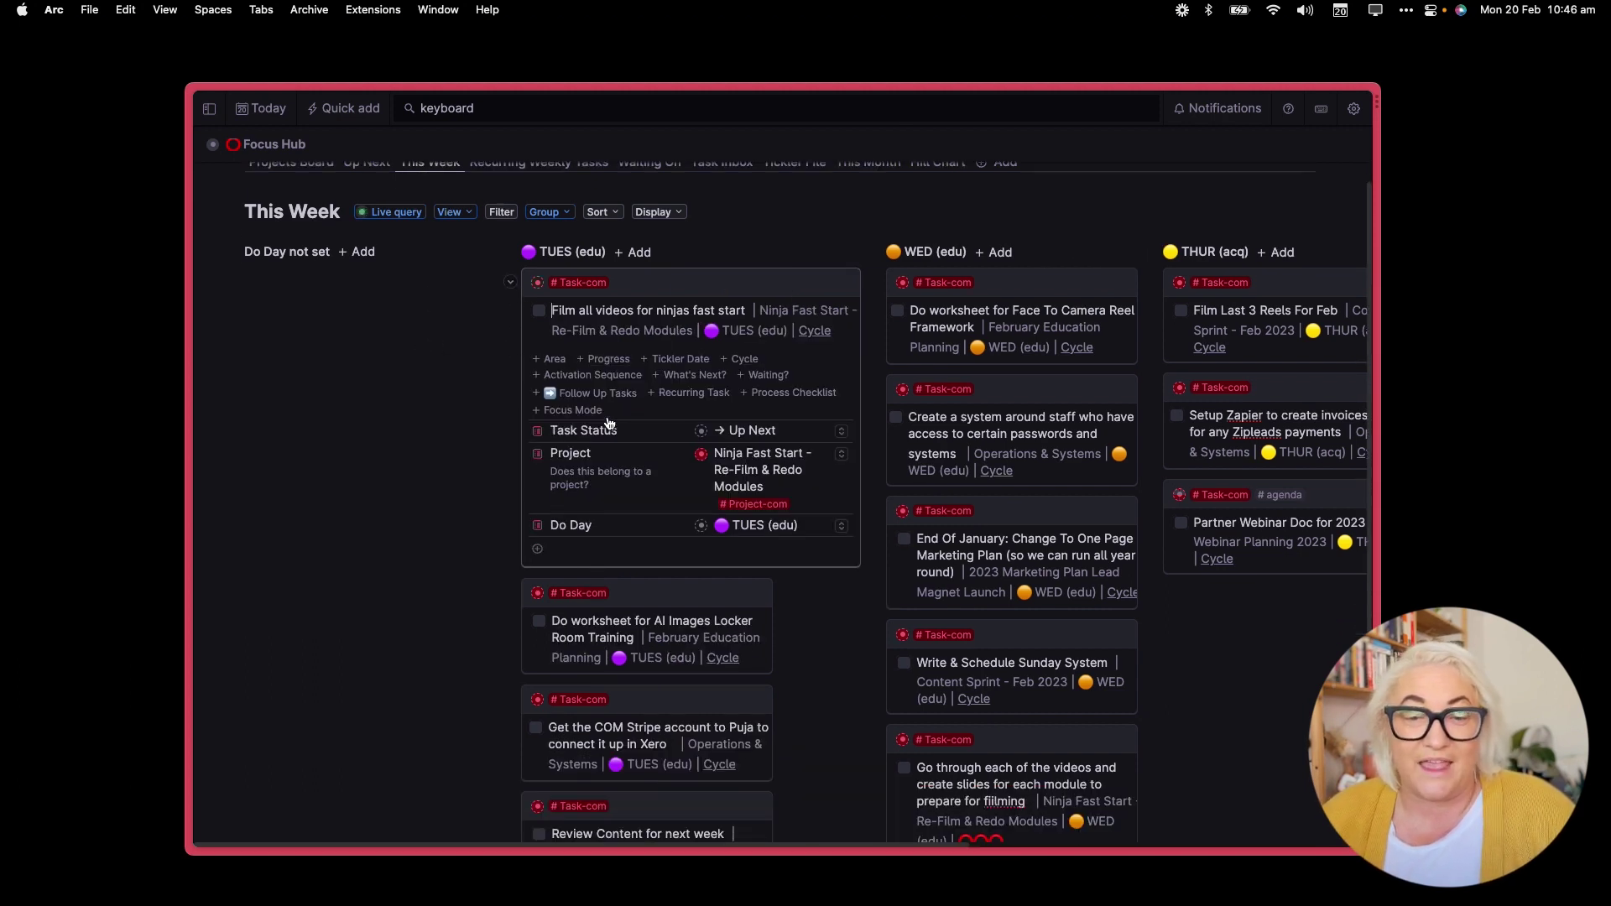
{"action": "left_click", "coordinate": [742, 359]}
{"action": "left_click", "coordinate": [839, 510]}
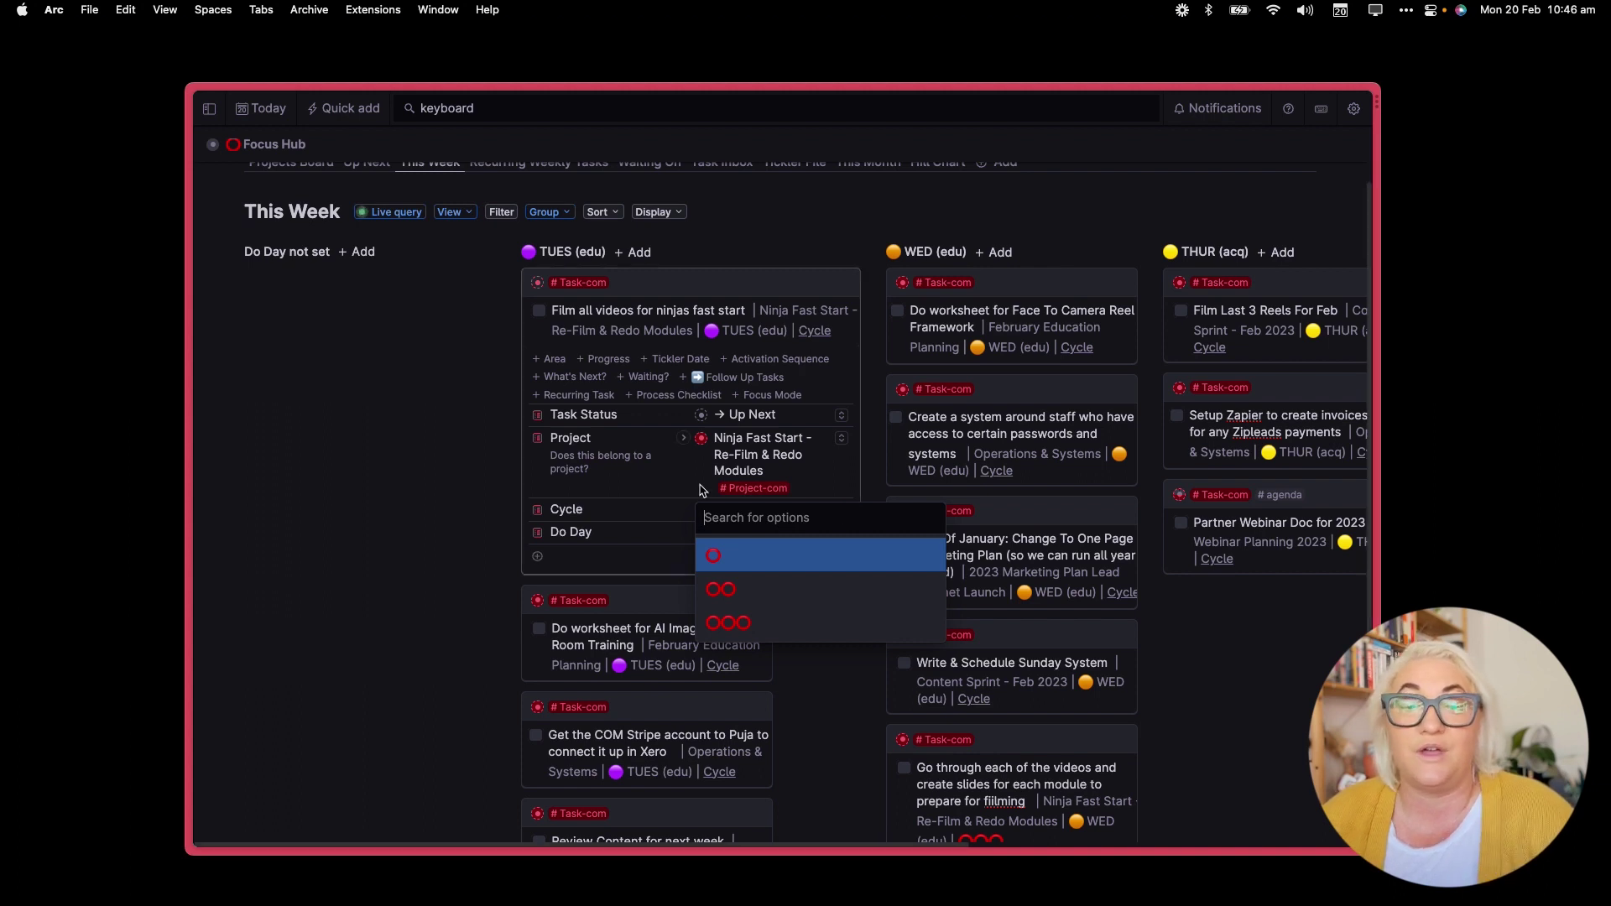
{"action": "left_click", "coordinate": [440, 338]}
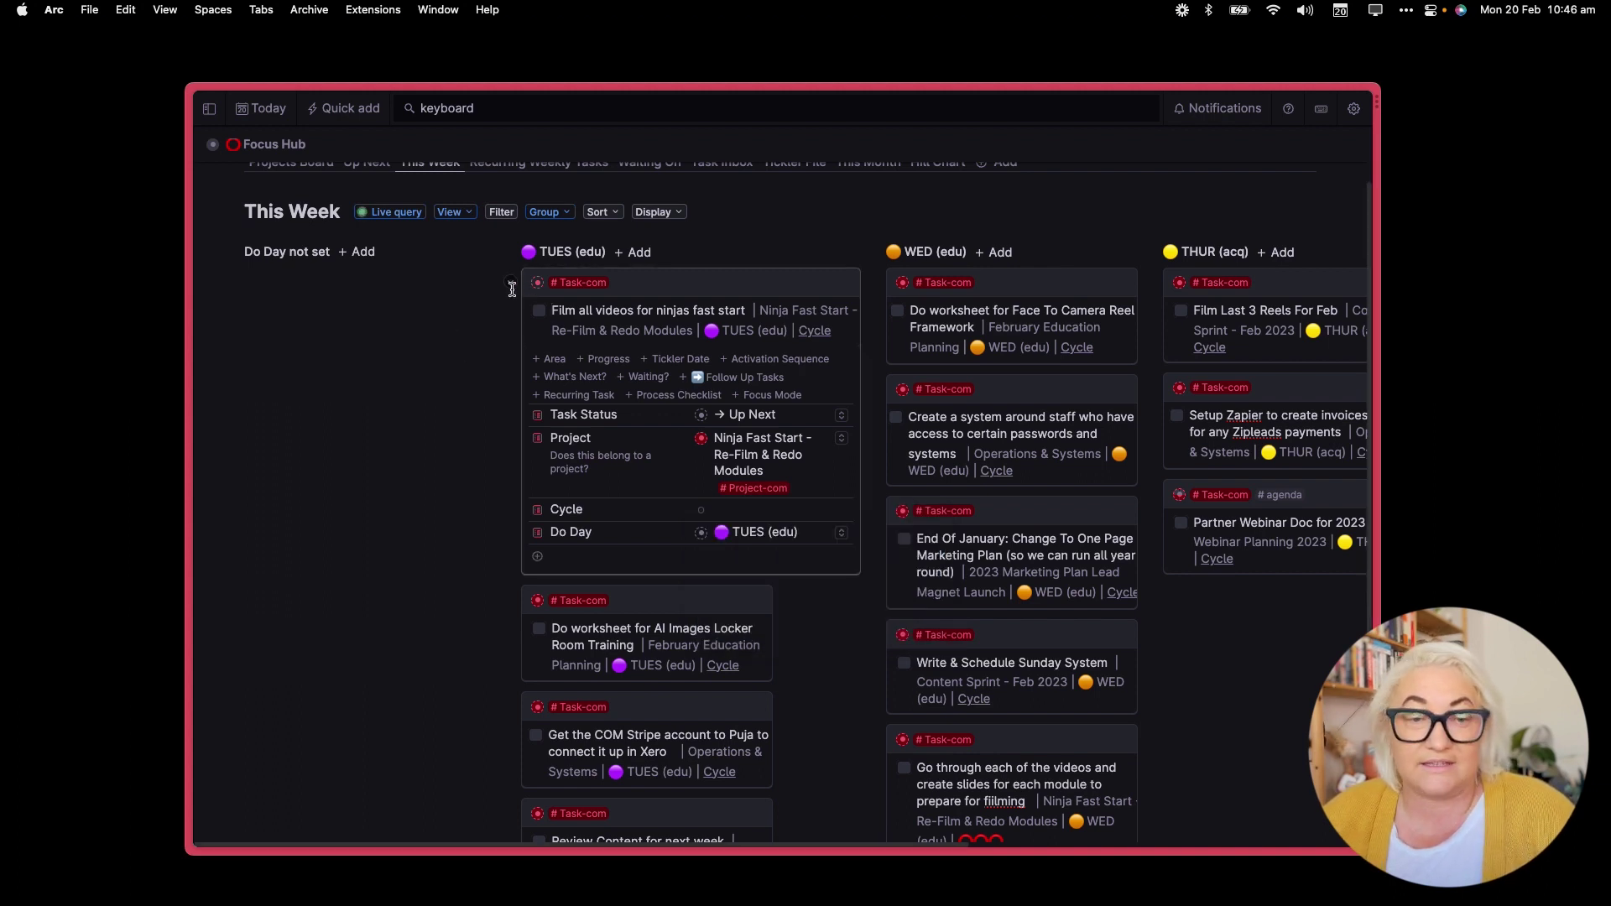
{"action": "left_click", "coordinate": [510, 282]}
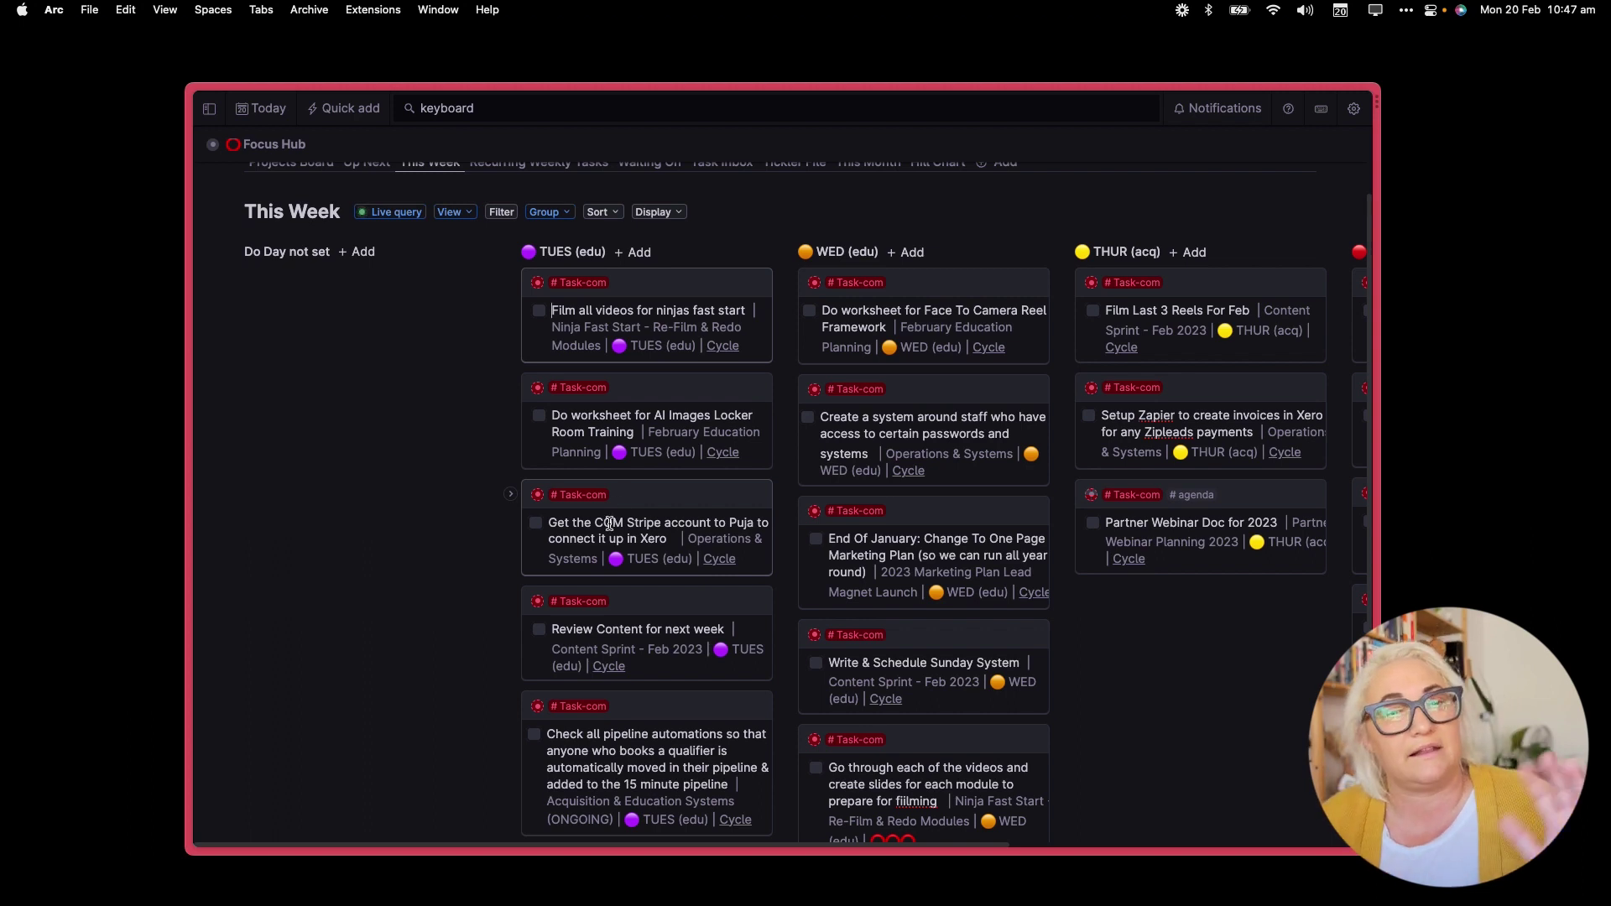
- Record Set Cycle shortcuts Opt+Cmd+I, Opt+Cmd+T and Opt+Cmd+3 for one, two and three circles
{"action": "key", "text": "super+k"}
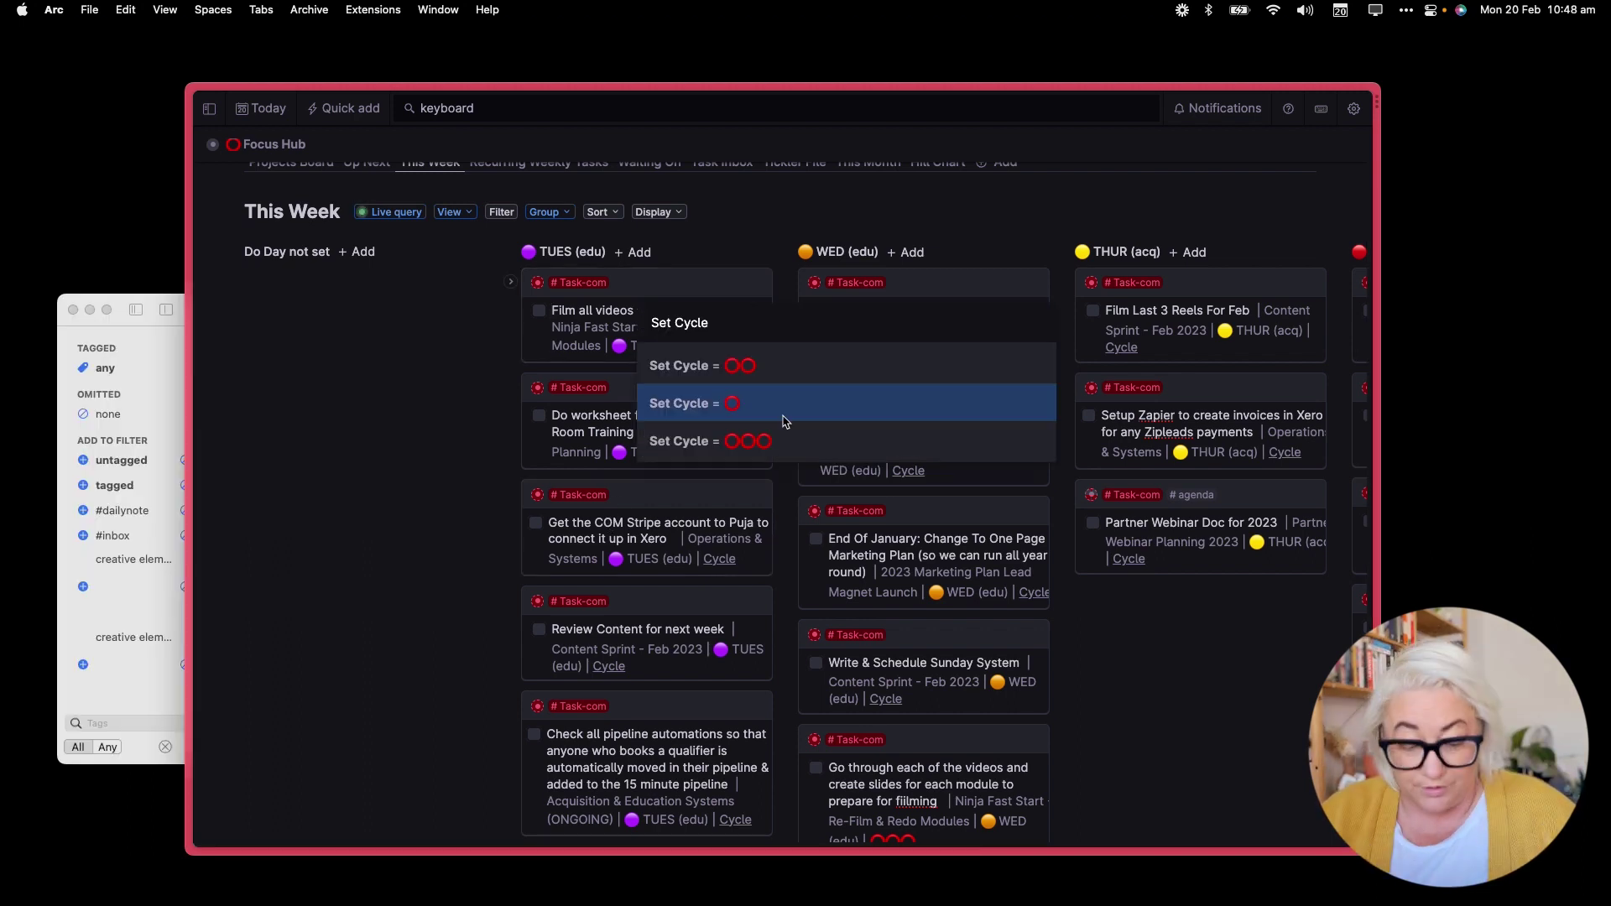
{"action": "key", "text": "super+shift+k"}
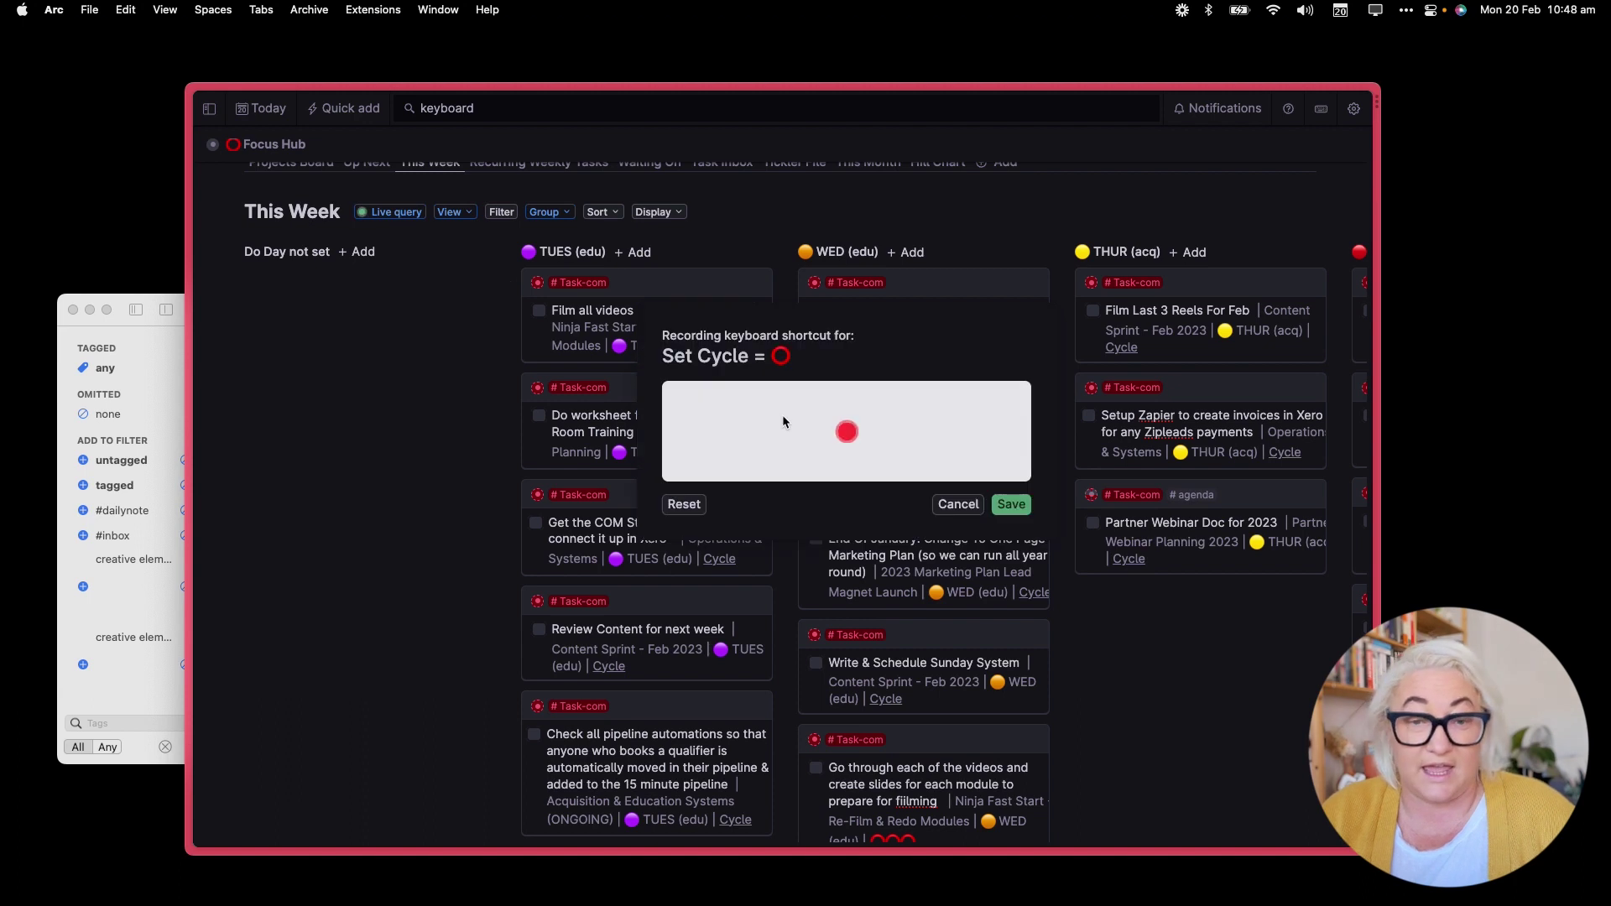
{"action": "key", "text": "alt+super+i"}
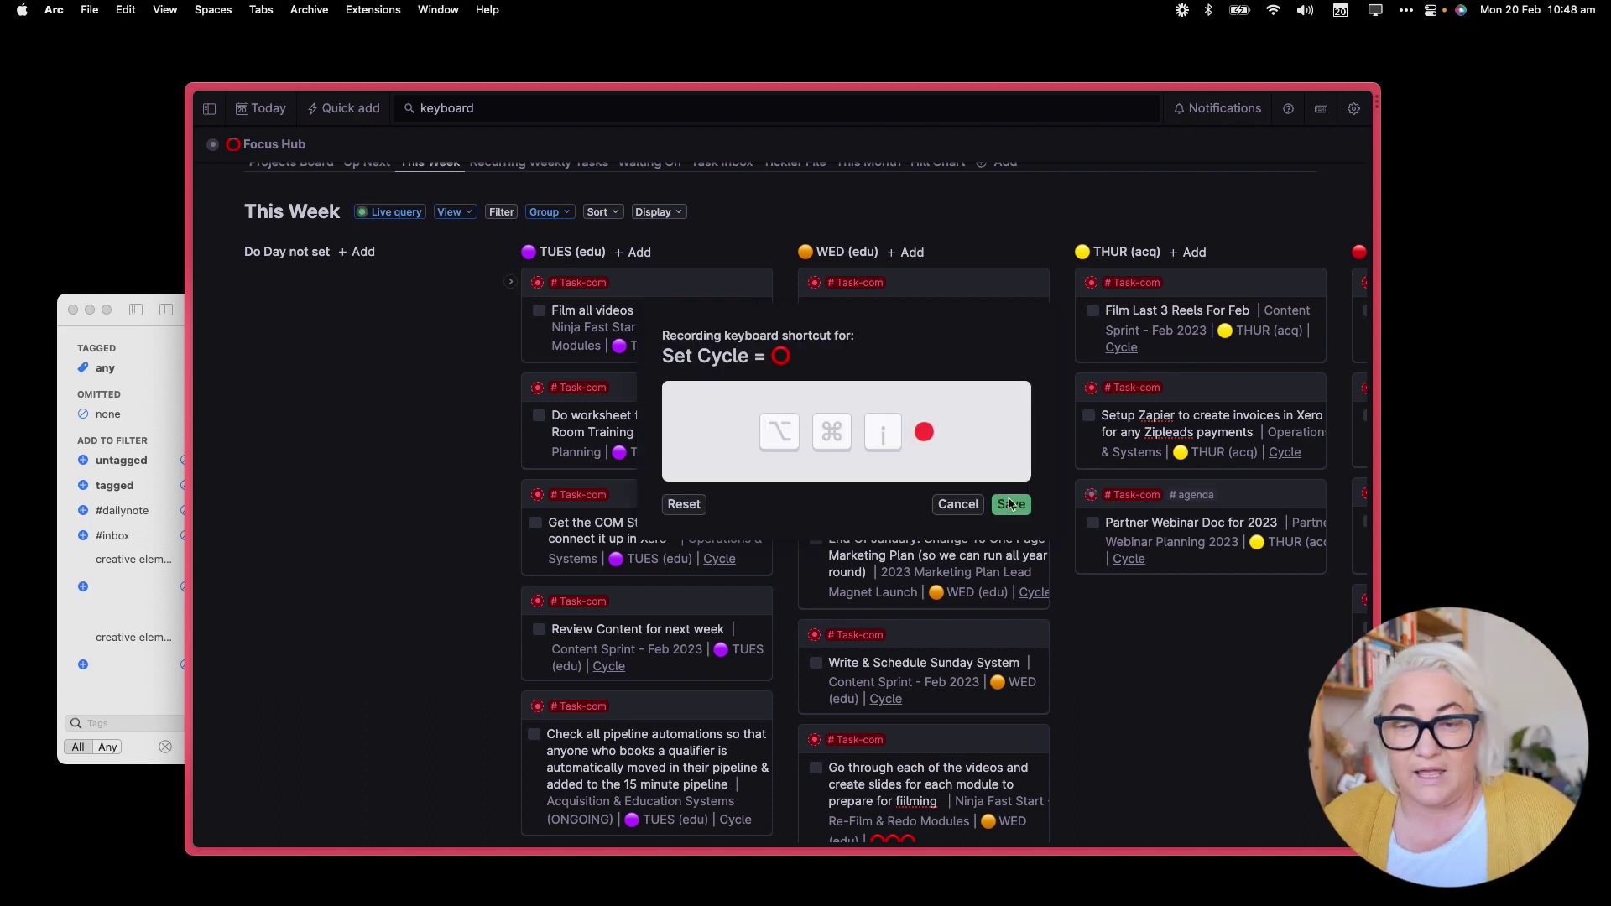
{"action": "key", "text": "Return"}
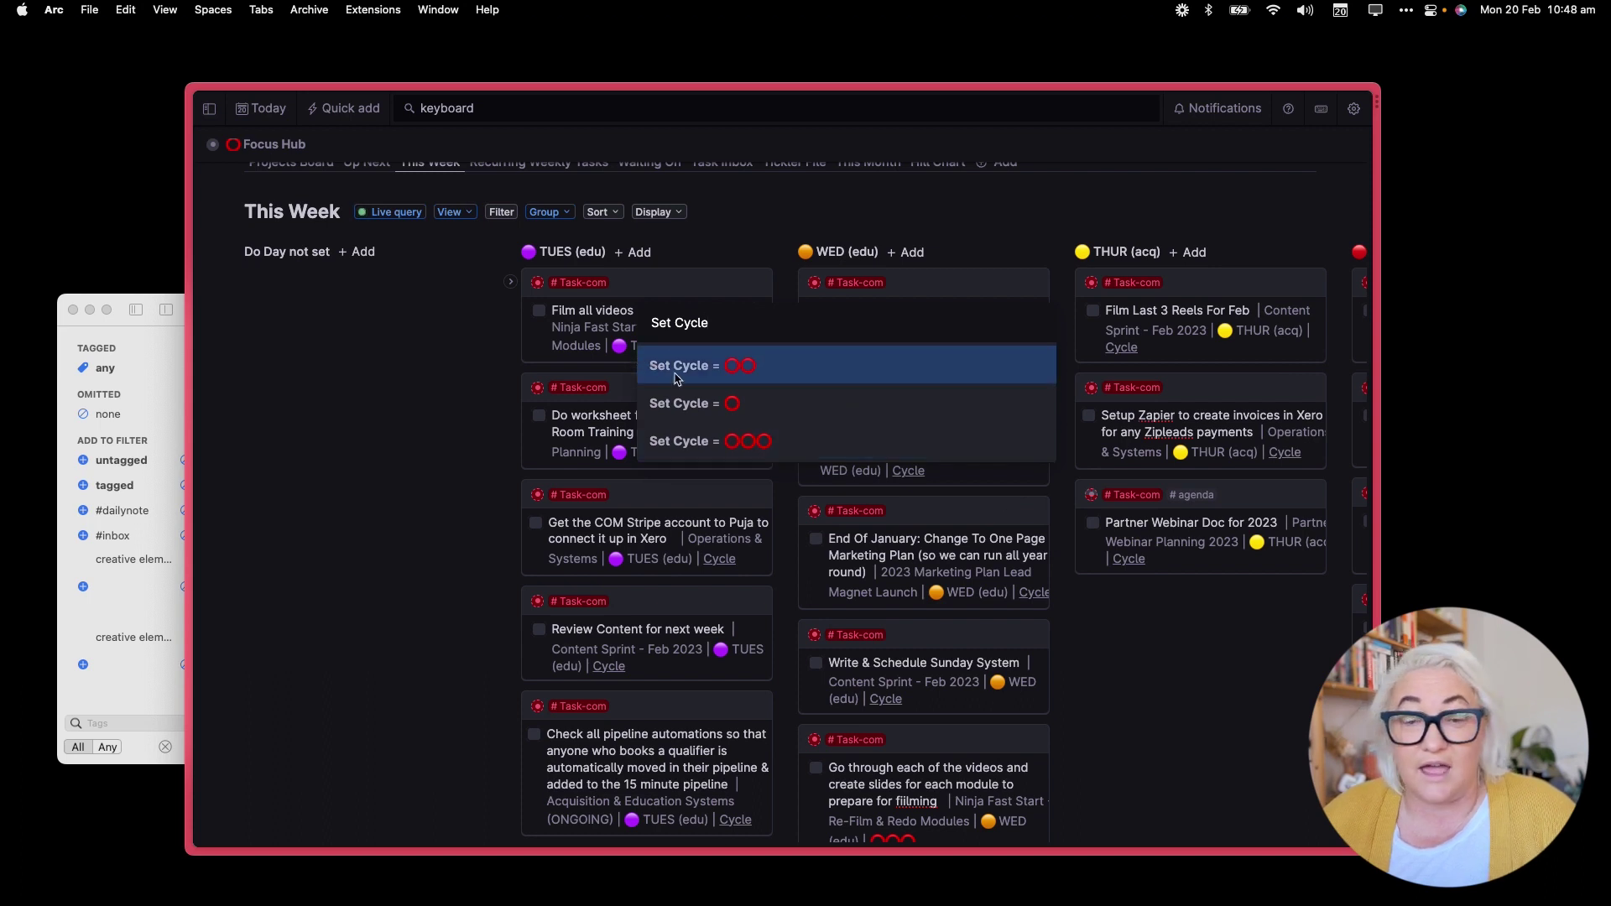
{"action": "left_click", "coordinate": [795, 376]}
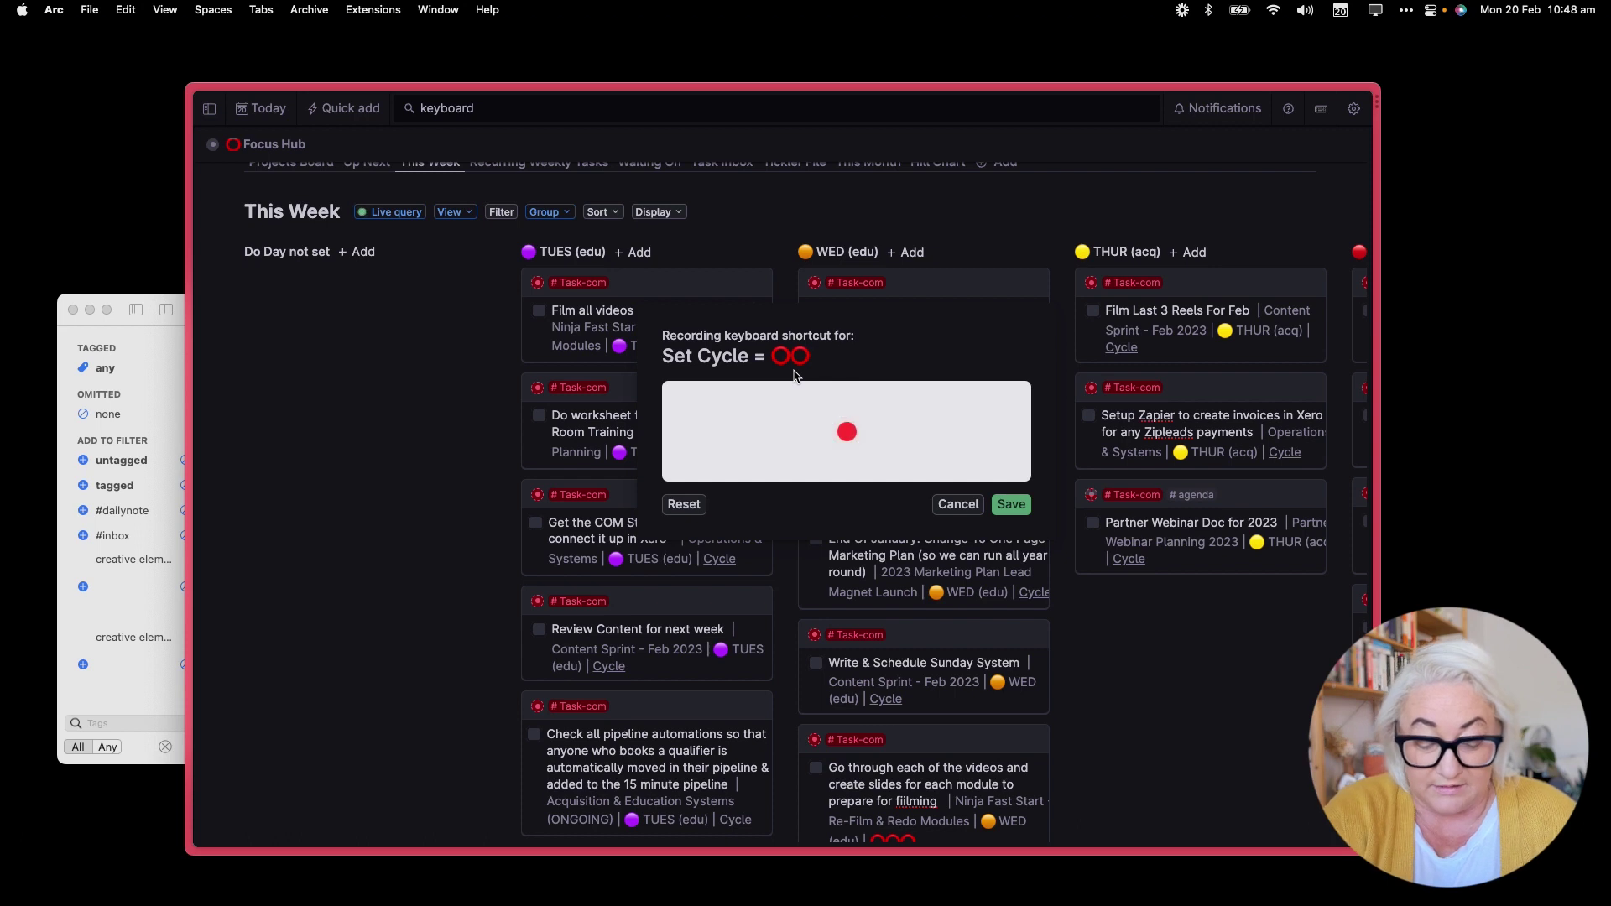
{"action": "key", "text": "alt+super+t"}
{"action": "left_click", "coordinate": [1016, 506]}
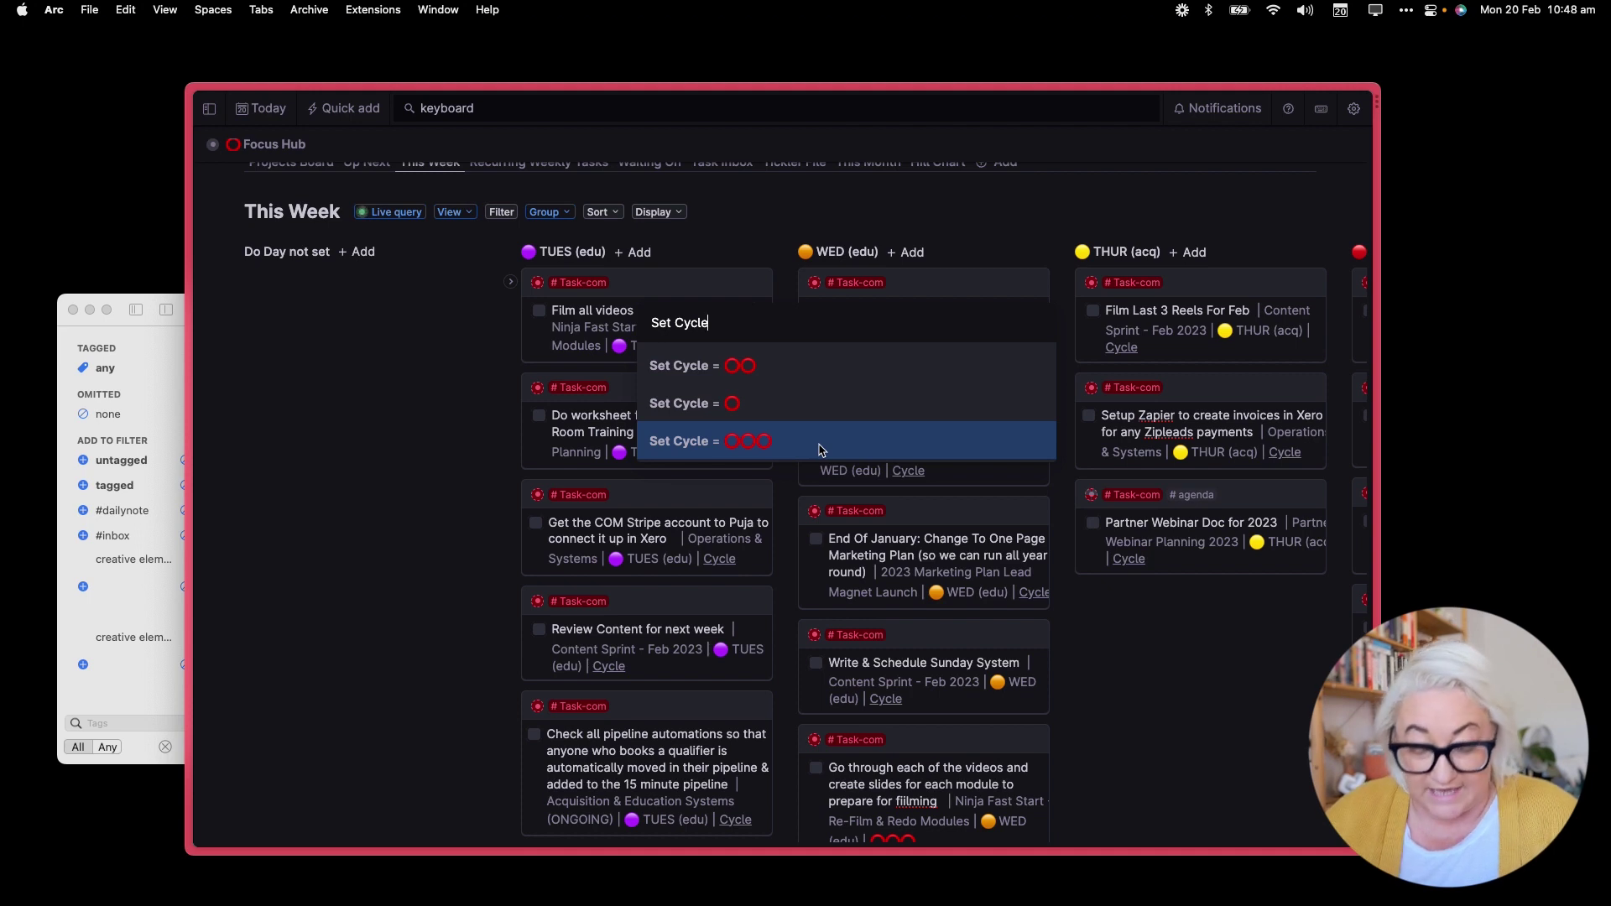
{"action": "left_click", "coordinate": [819, 445]}
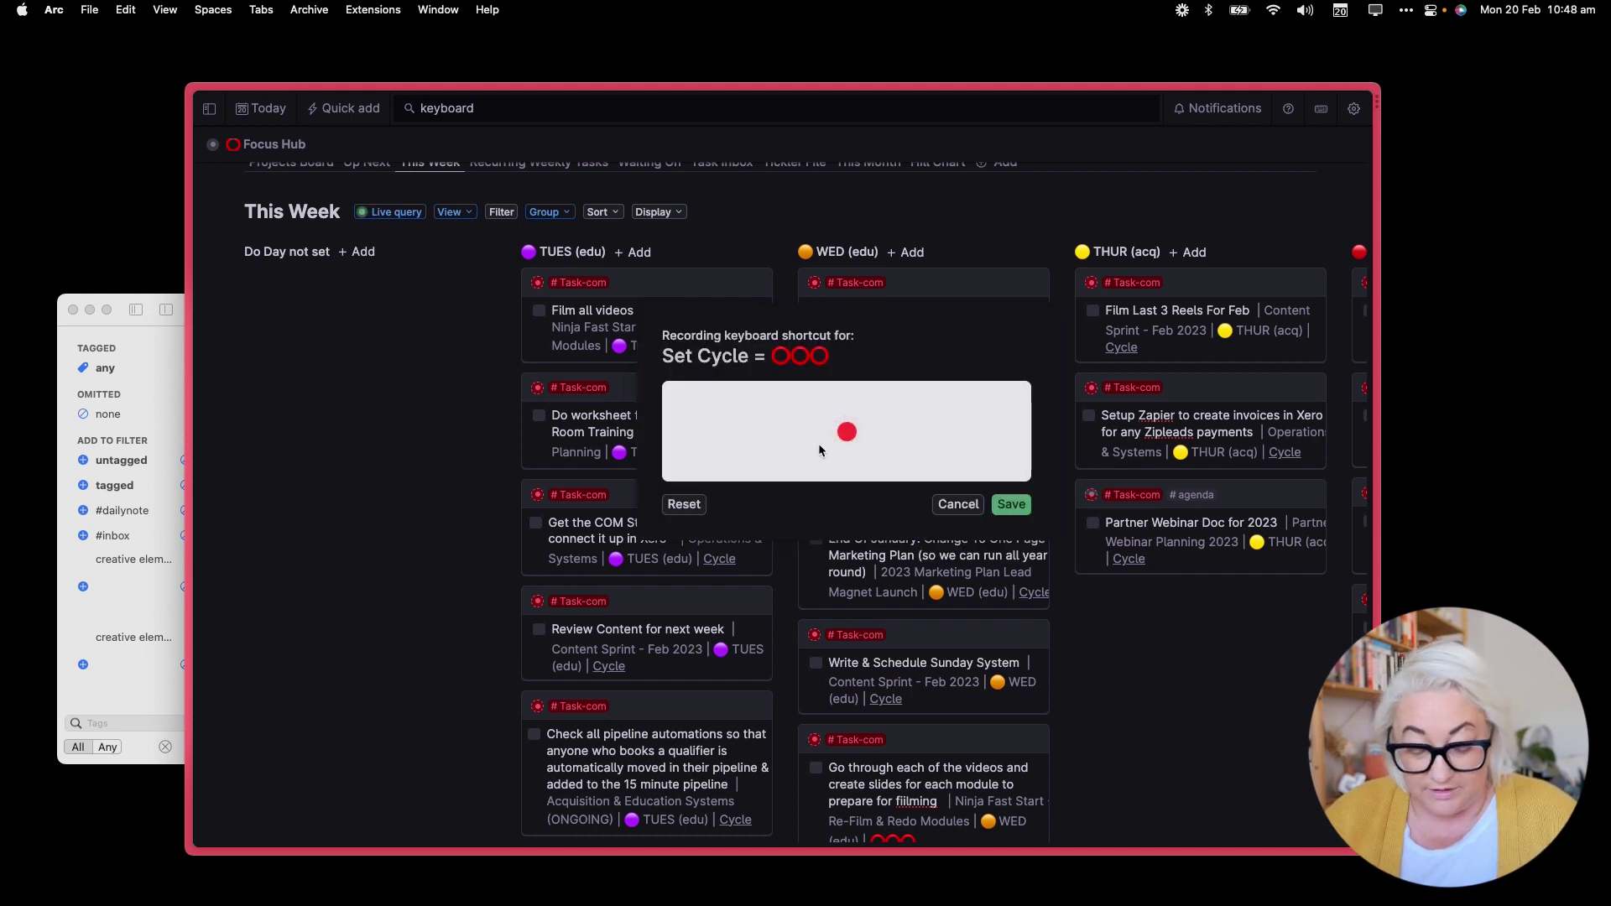
{"action": "key", "text": "alt+super+sterling"}
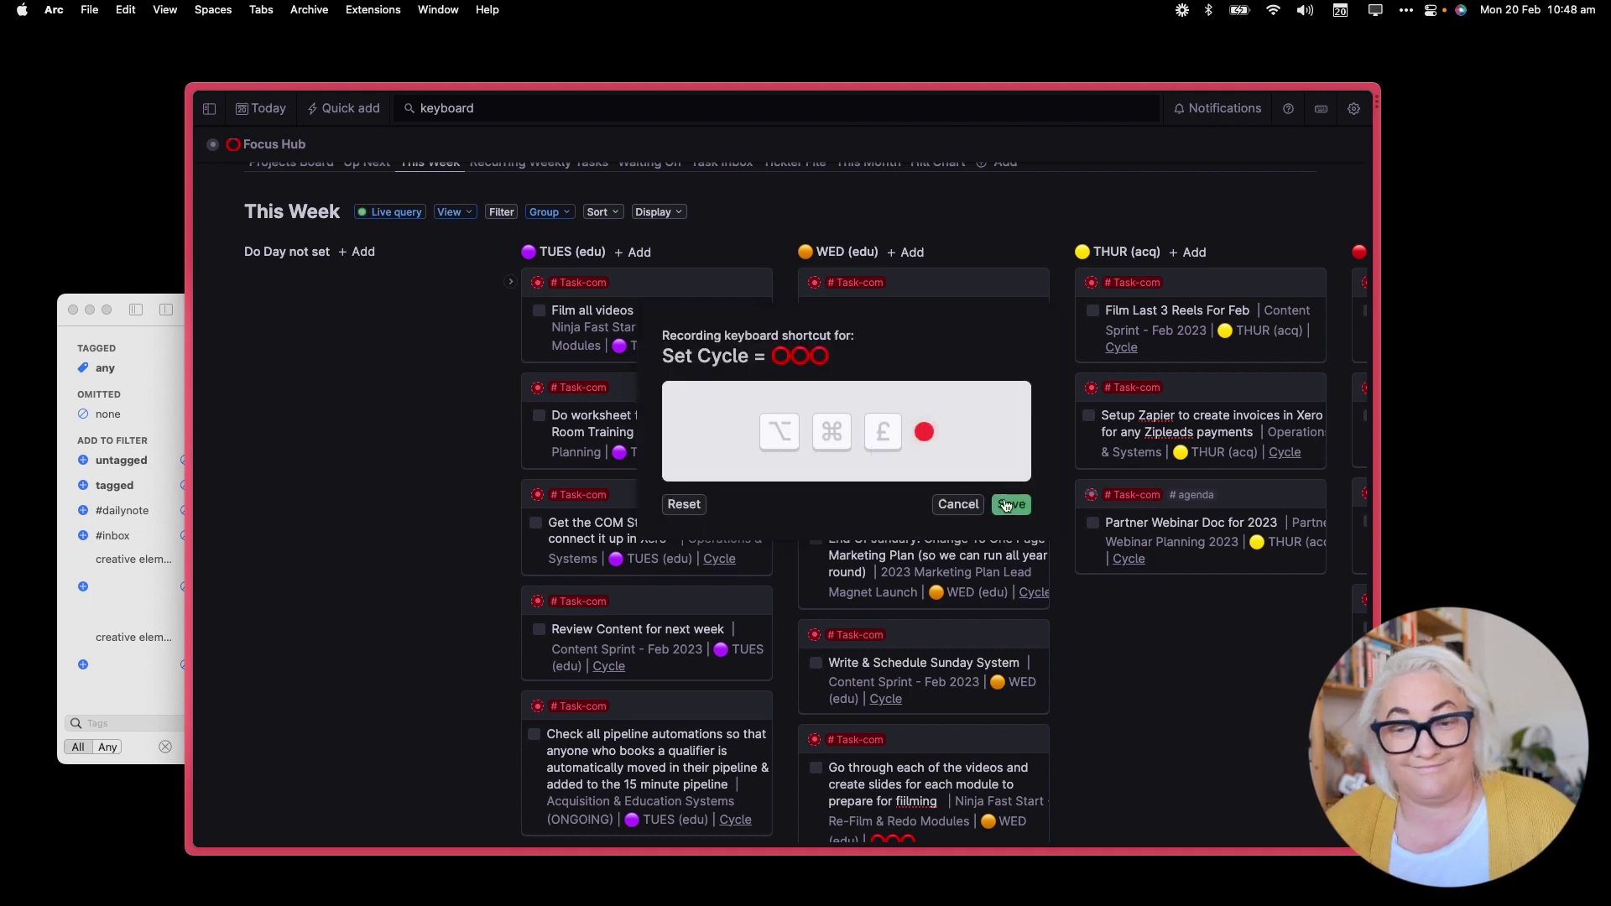
{"action": "left_click", "coordinate": [1006, 505]}
- Give Film all videos a one-circle Cycle and the AI Images worksheet task a two-circle Cycle
{"action": "key", "text": "Return"}
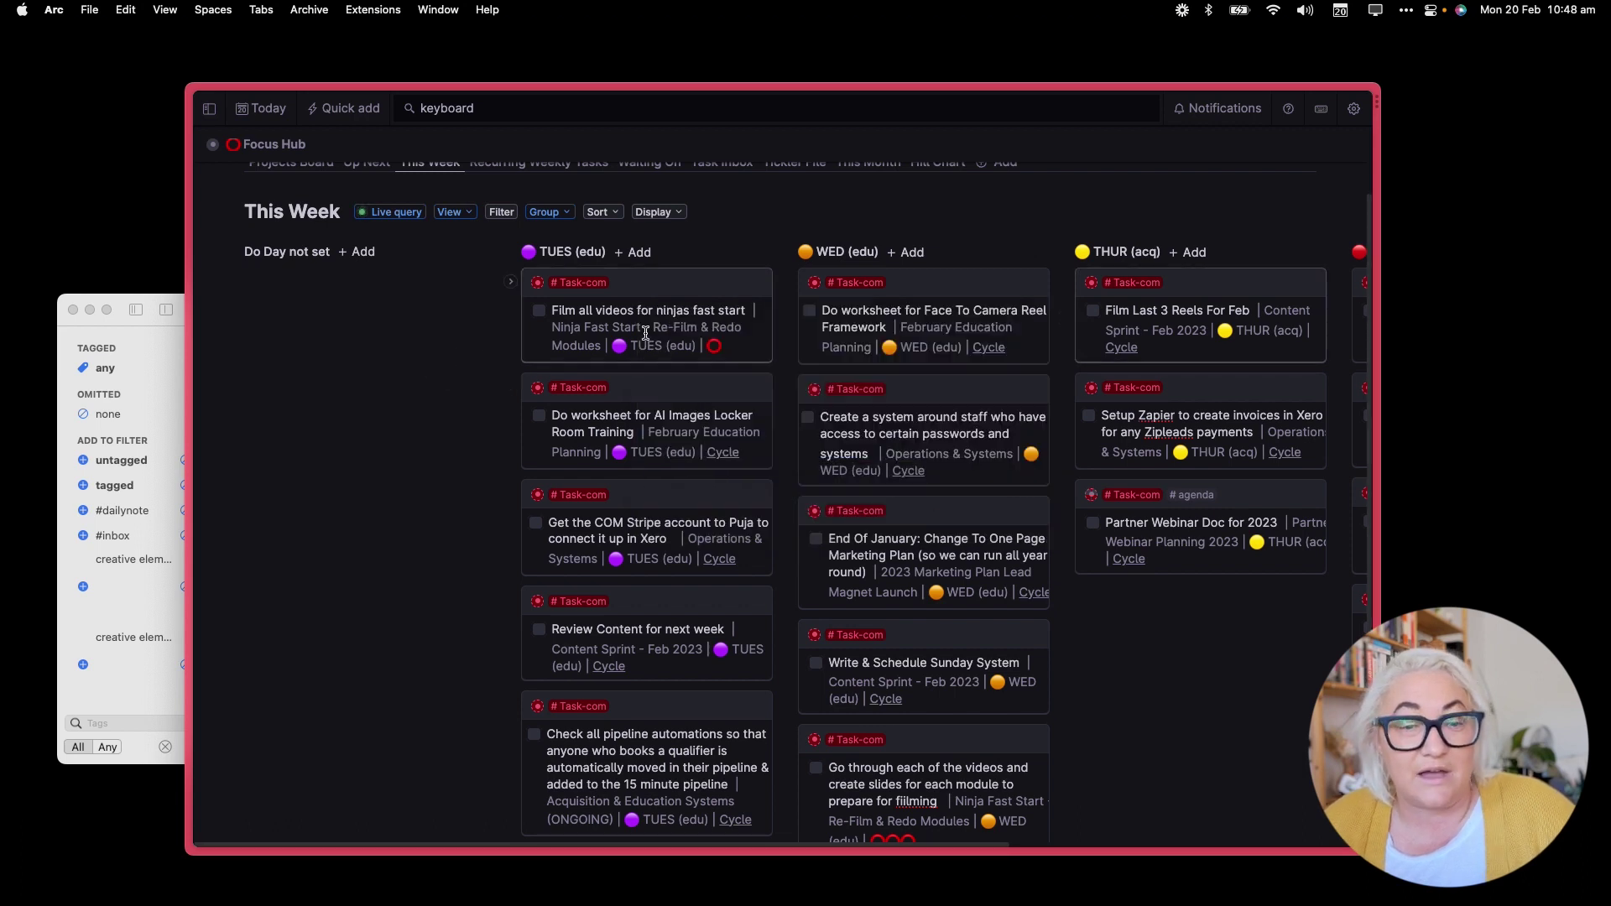
{"action": "left_click", "coordinate": [647, 315]}
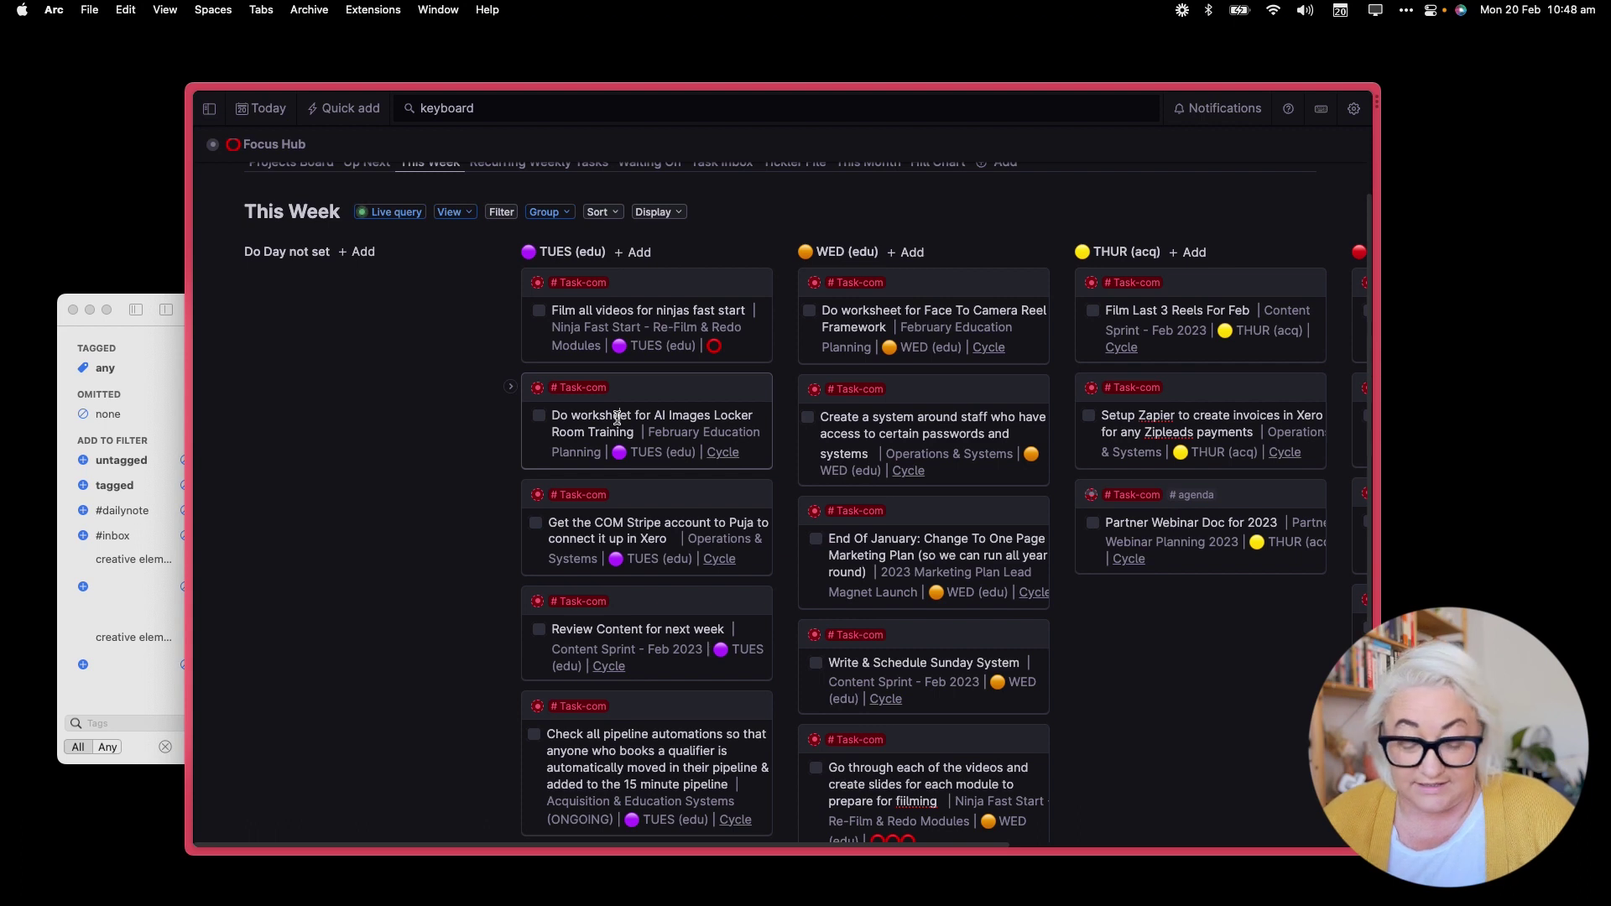
{"action": "key", "text": "ctrl+shift+c"}
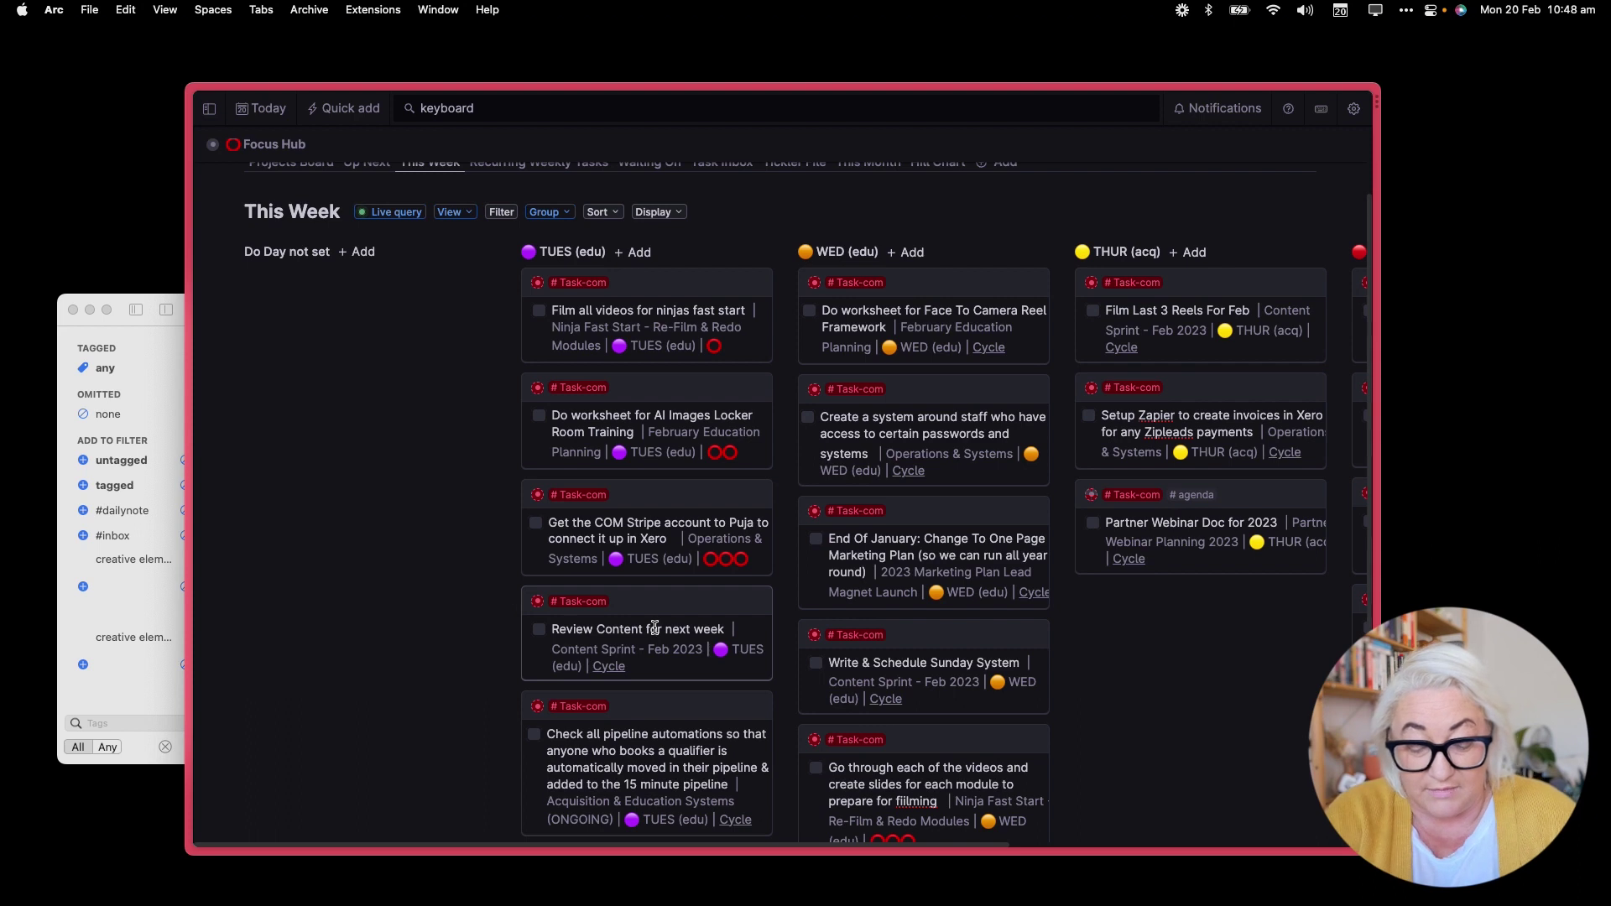
{"action": "scroll", "coordinate": [654, 629], "scroll_direction": "down", "scroll_amount": 2}
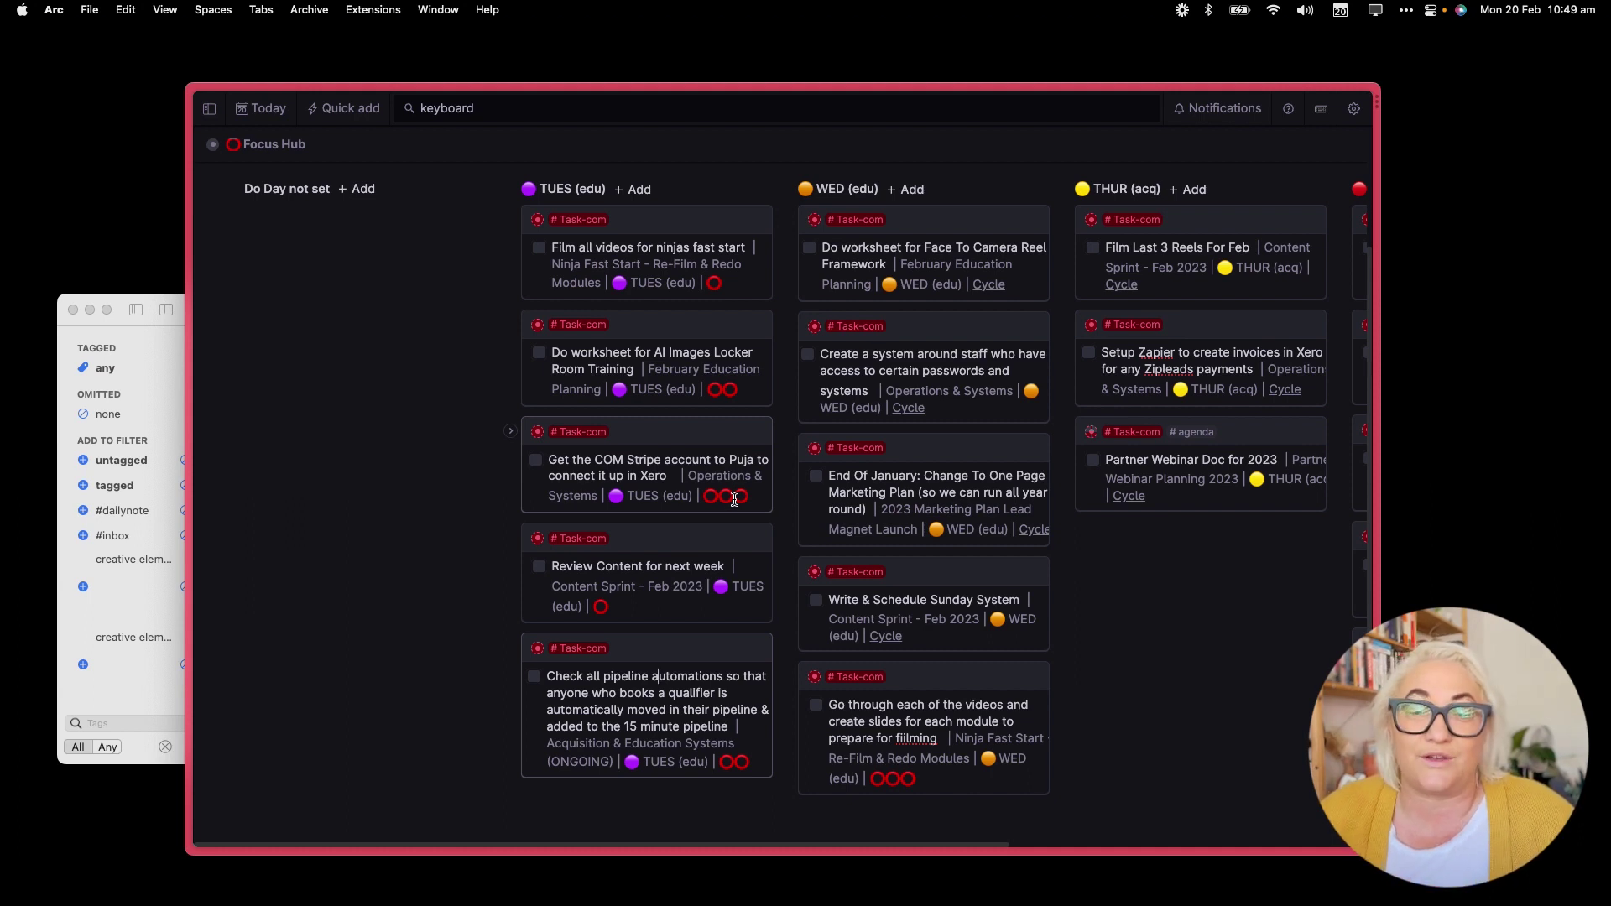
- Drag the COM Stripe card from the TUES column into the WED (edu) column
{"action": "left_click_drag", "start_coordinate": [675, 443], "coordinate": [957, 441]}
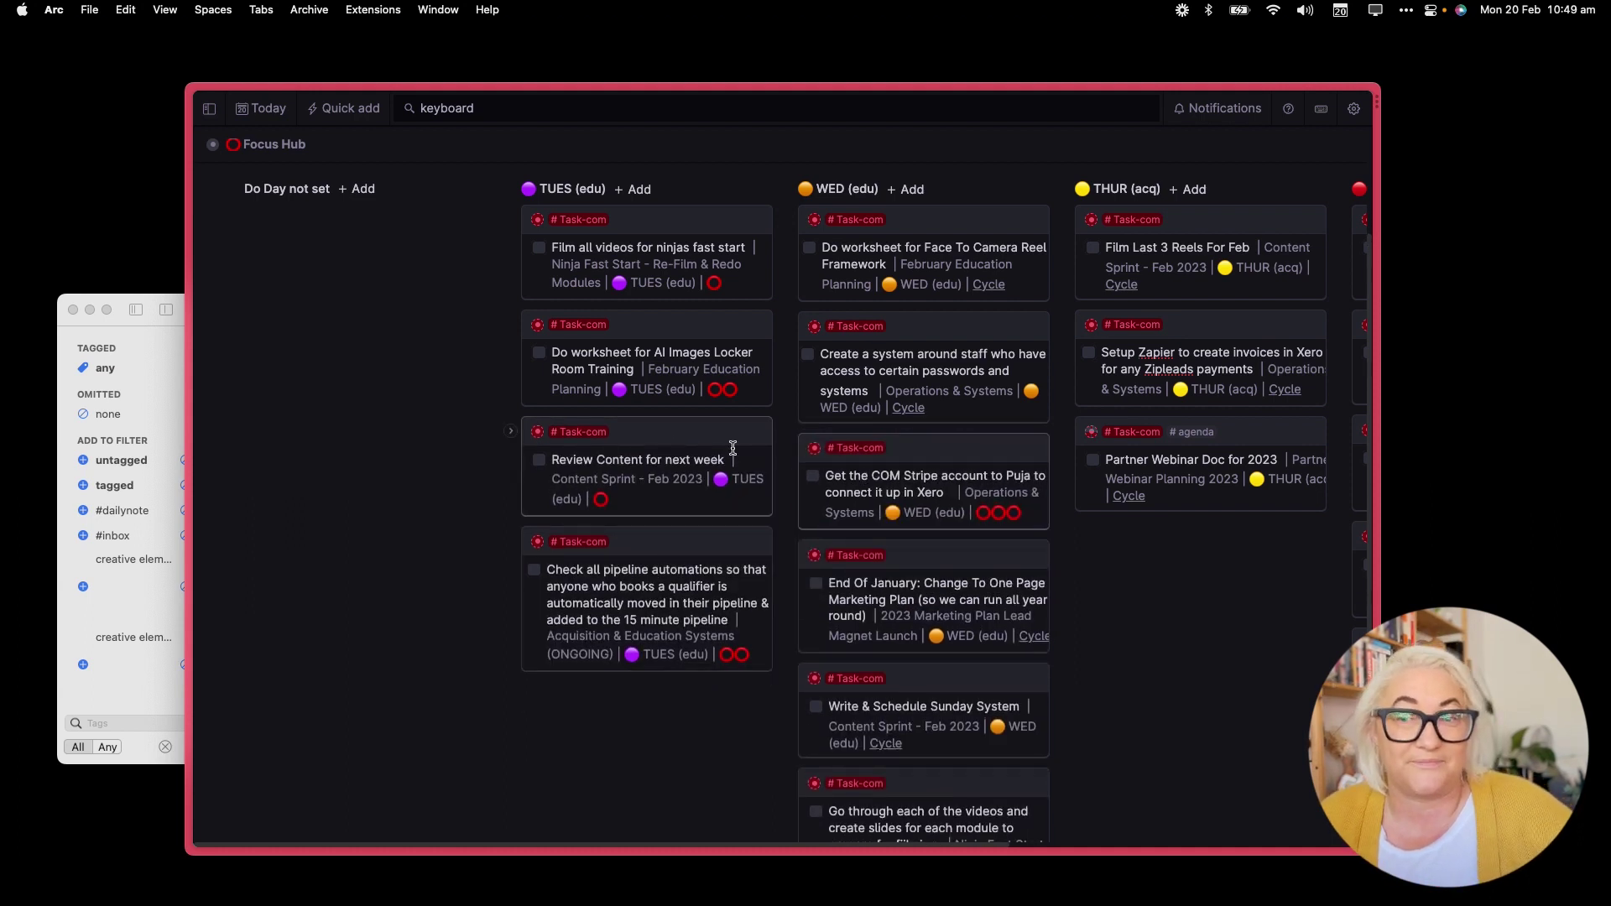
{"action": "scroll", "coordinate": [683, 472], "scroll_direction": "down", "scroll_amount": 1}
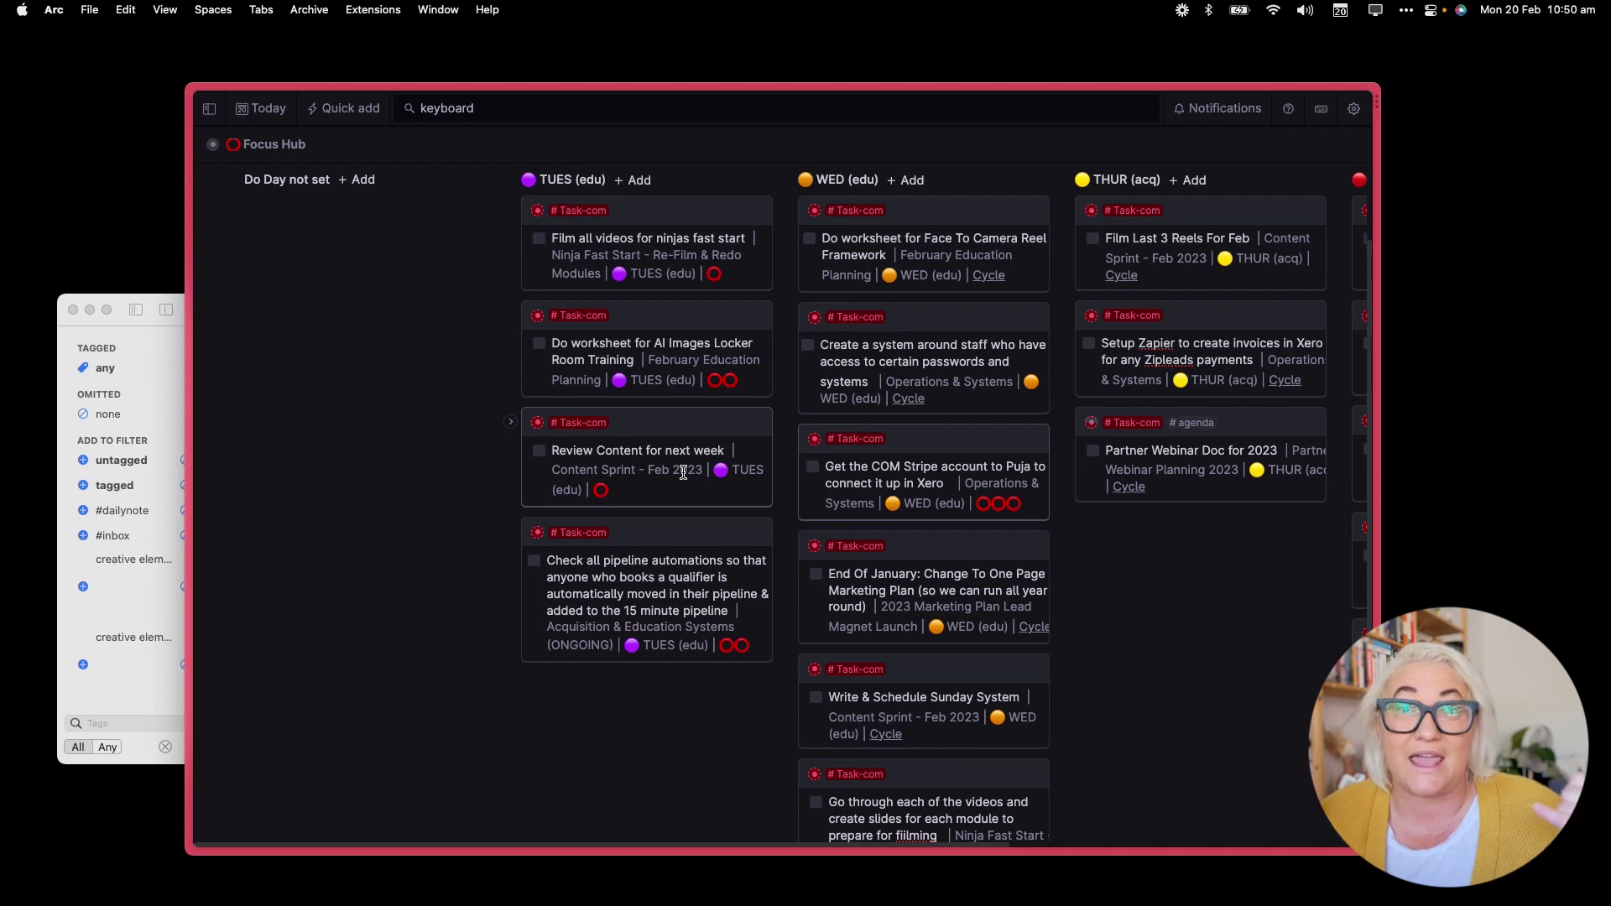
{"action": "scroll", "coordinate": [671, 462], "scroll_direction": "up", "scroll_amount": 5}
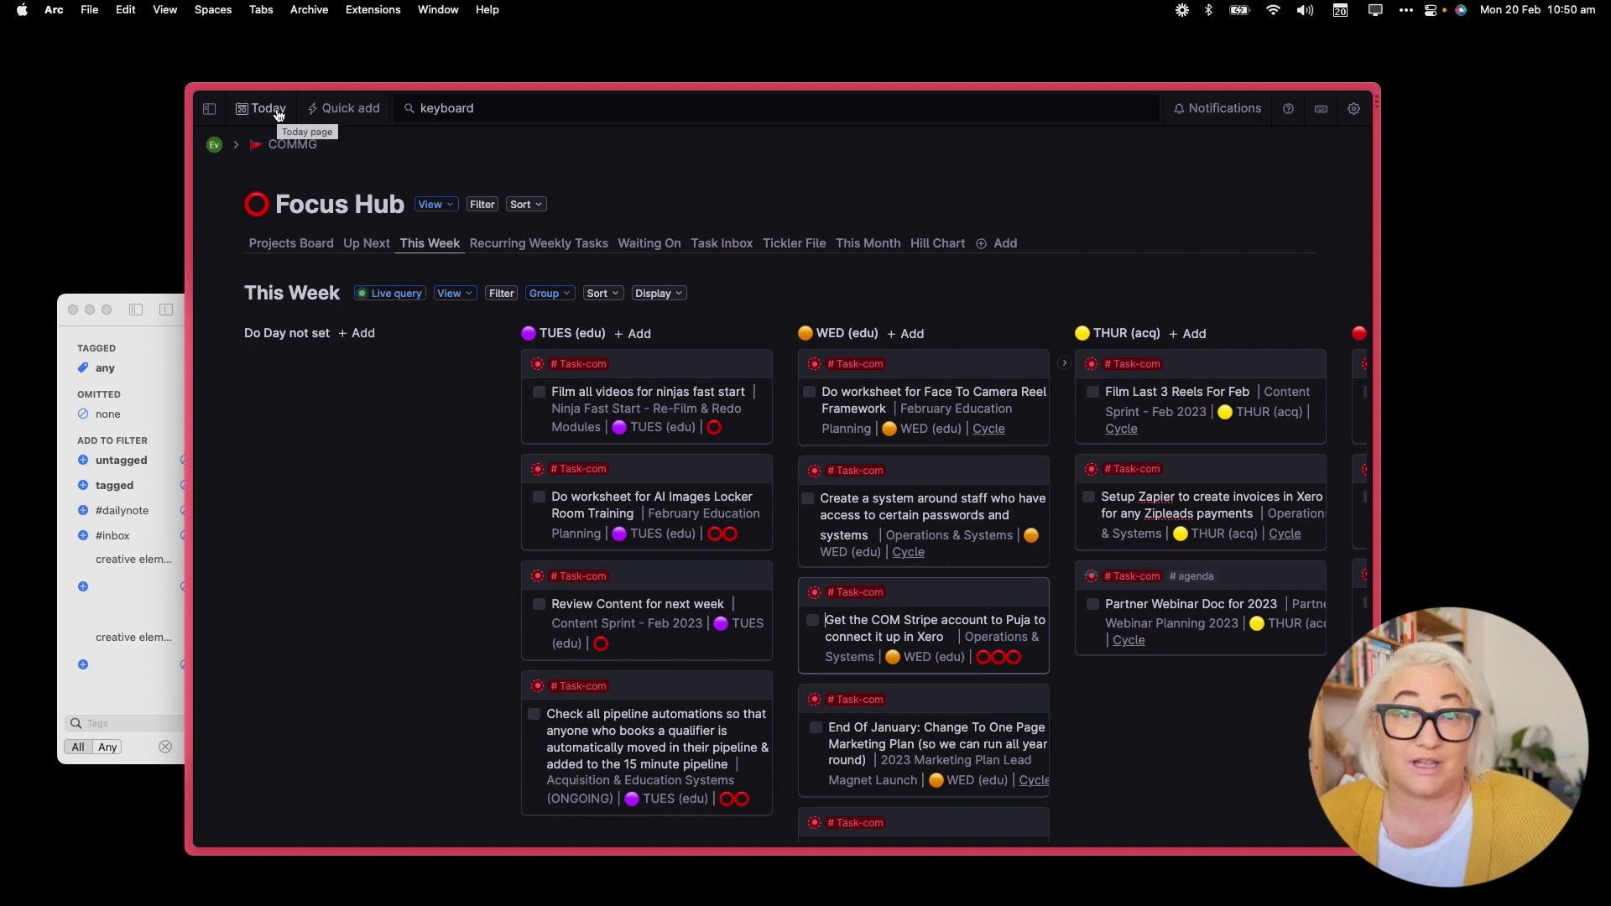
- Open the sidebar and go to the workspace's Settings page
{"action": "left_click", "coordinate": [210, 110]}
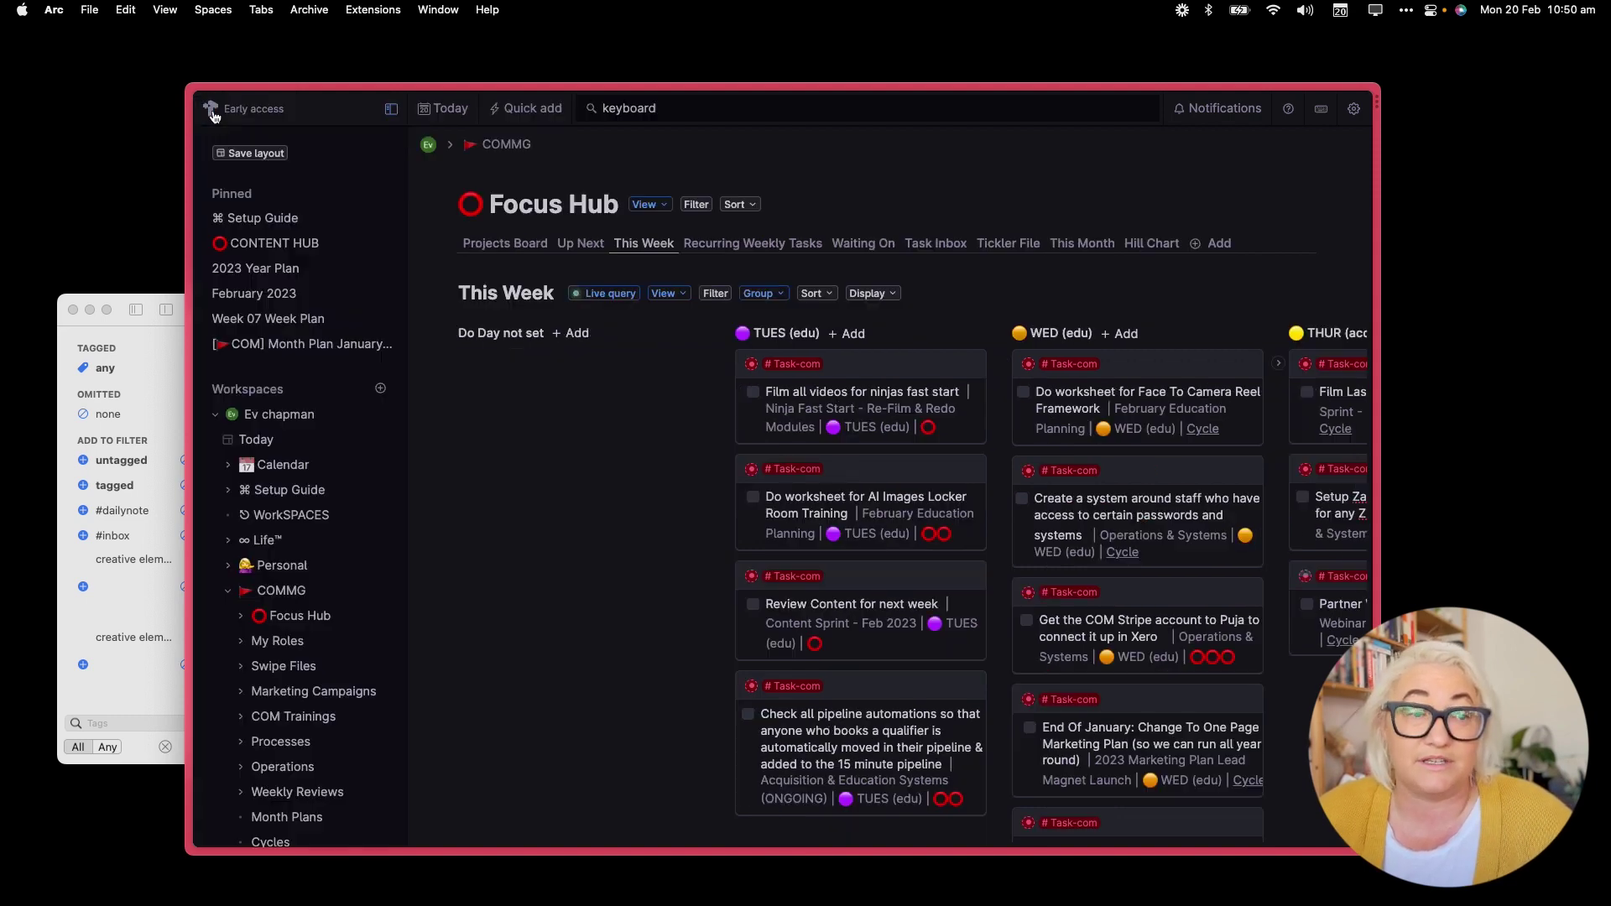
{"action": "left_click", "coordinate": [266, 416]}
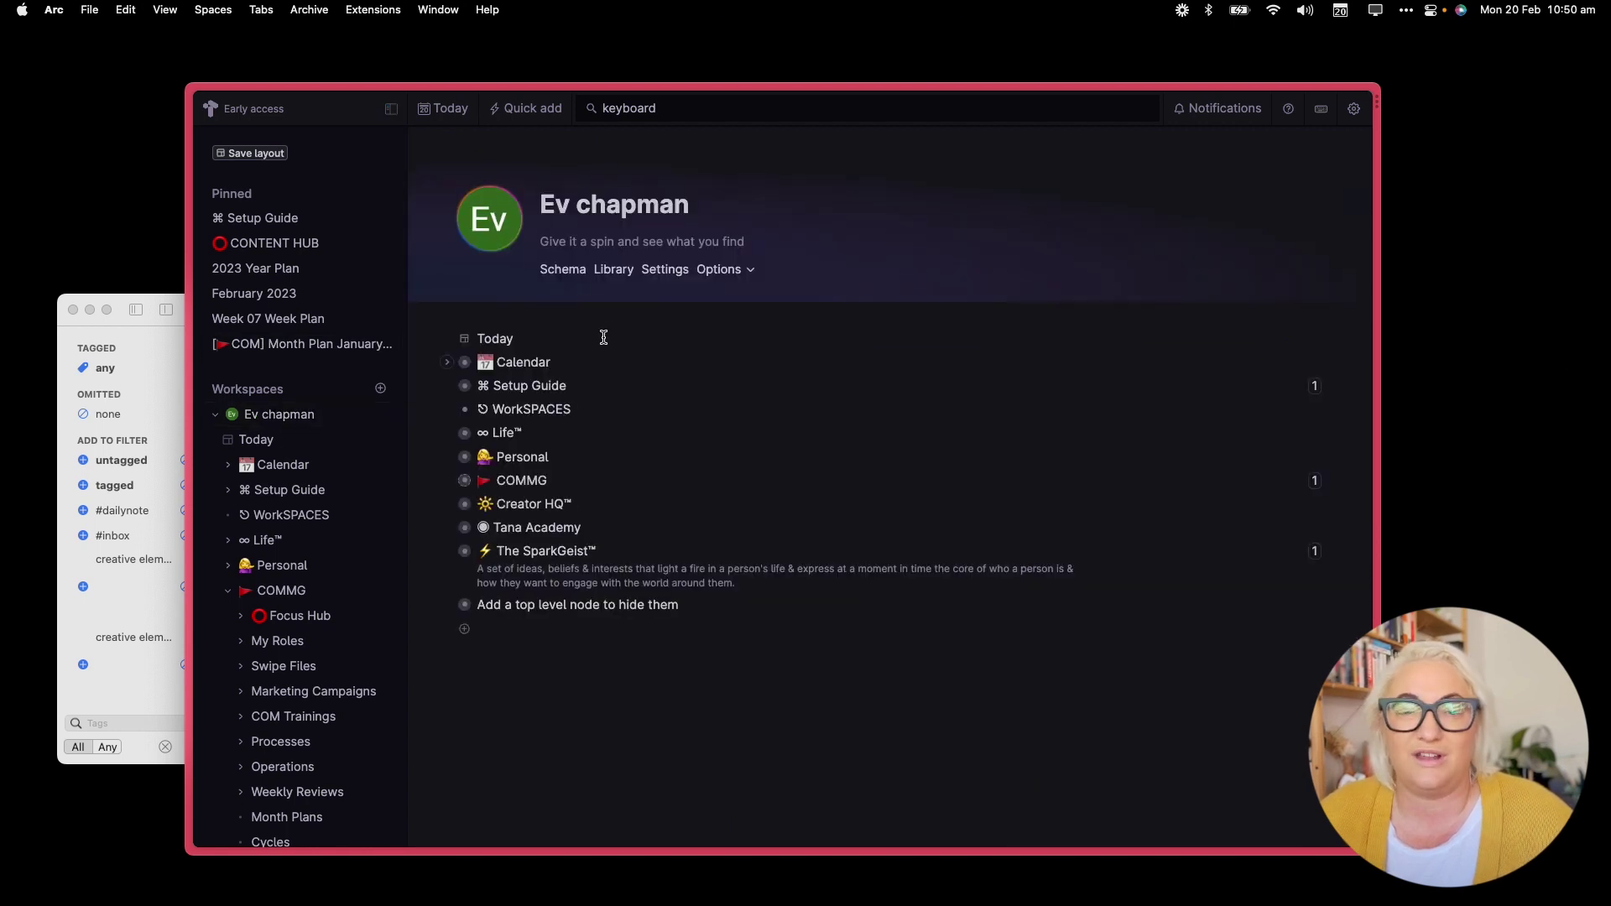
{"action": "left_click", "coordinate": [669, 273]}
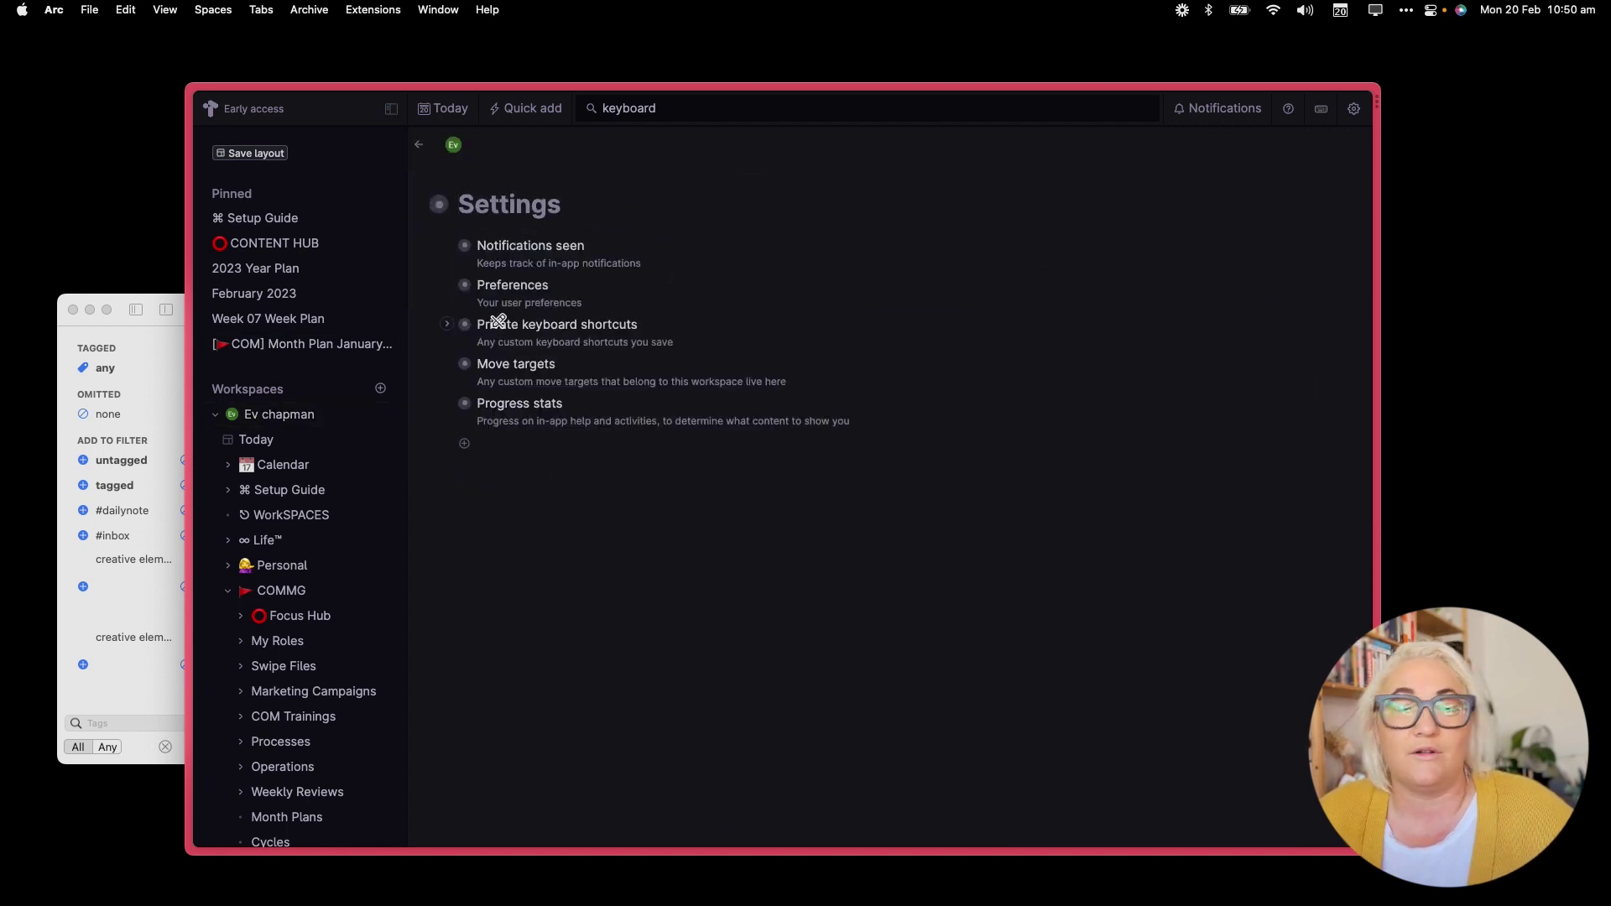
- Expand Private keyboard shortcuts and check the first shortcut's details
{"action": "left_click", "coordinate": [457, 325]}
{"action": "scroll", "coordinate": [582, 265], "scroll_direction": "down", "scroll_amount": 3}
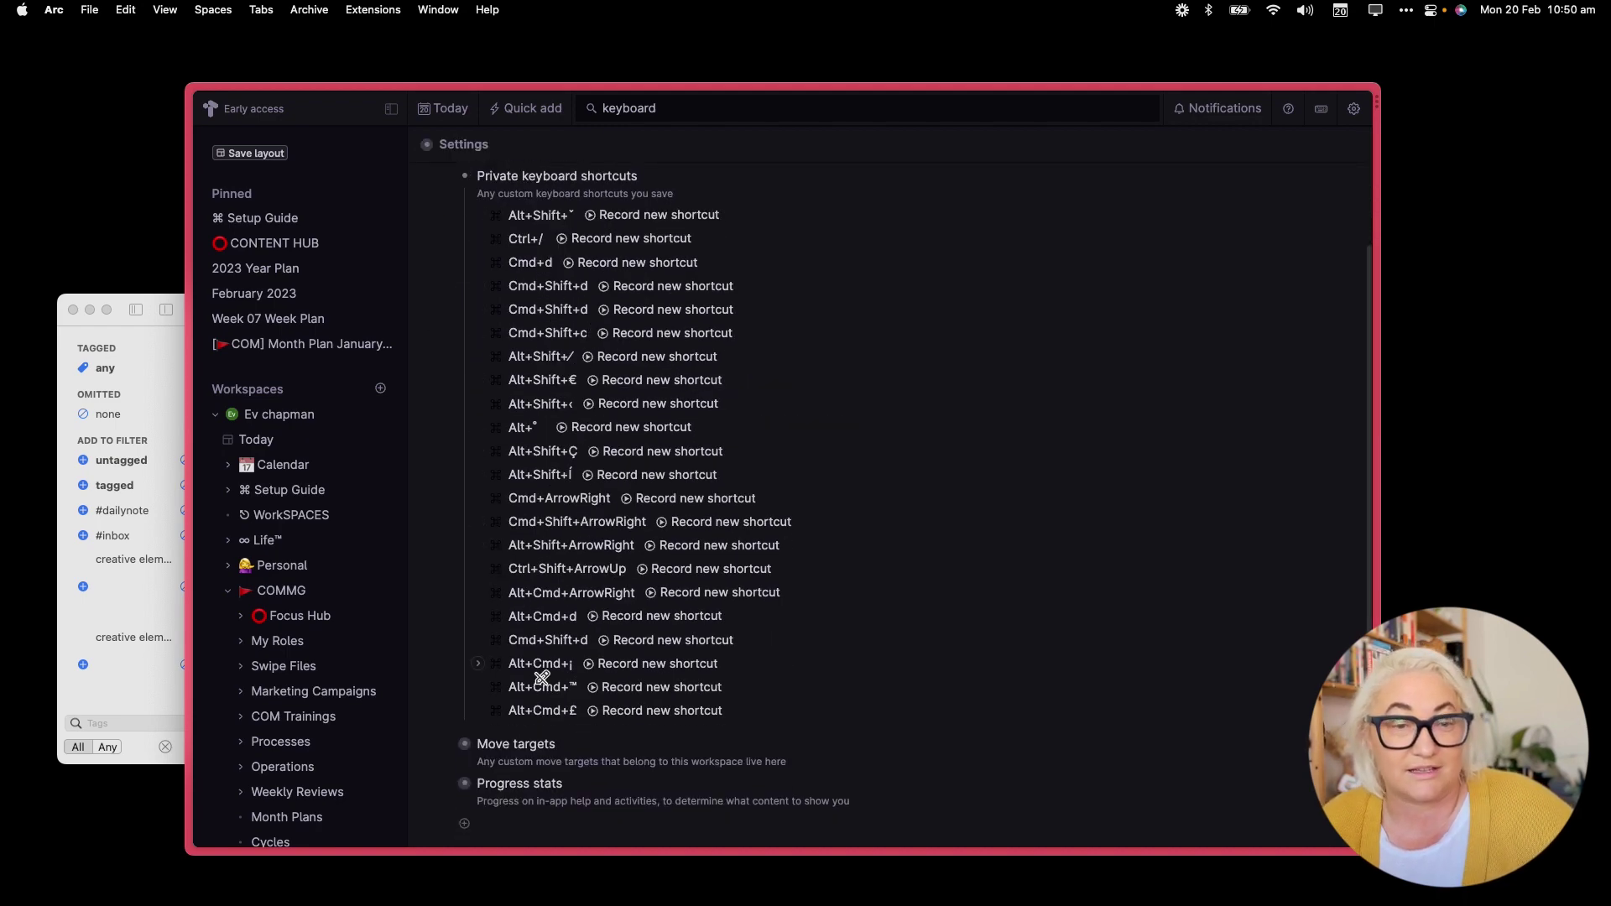
{"action": "scroll", "coordinate": [478, 223], "scroll_direction": "up", "scroll_amount": 1}
{"action": "left_click", "coordinate": [477, 221]}
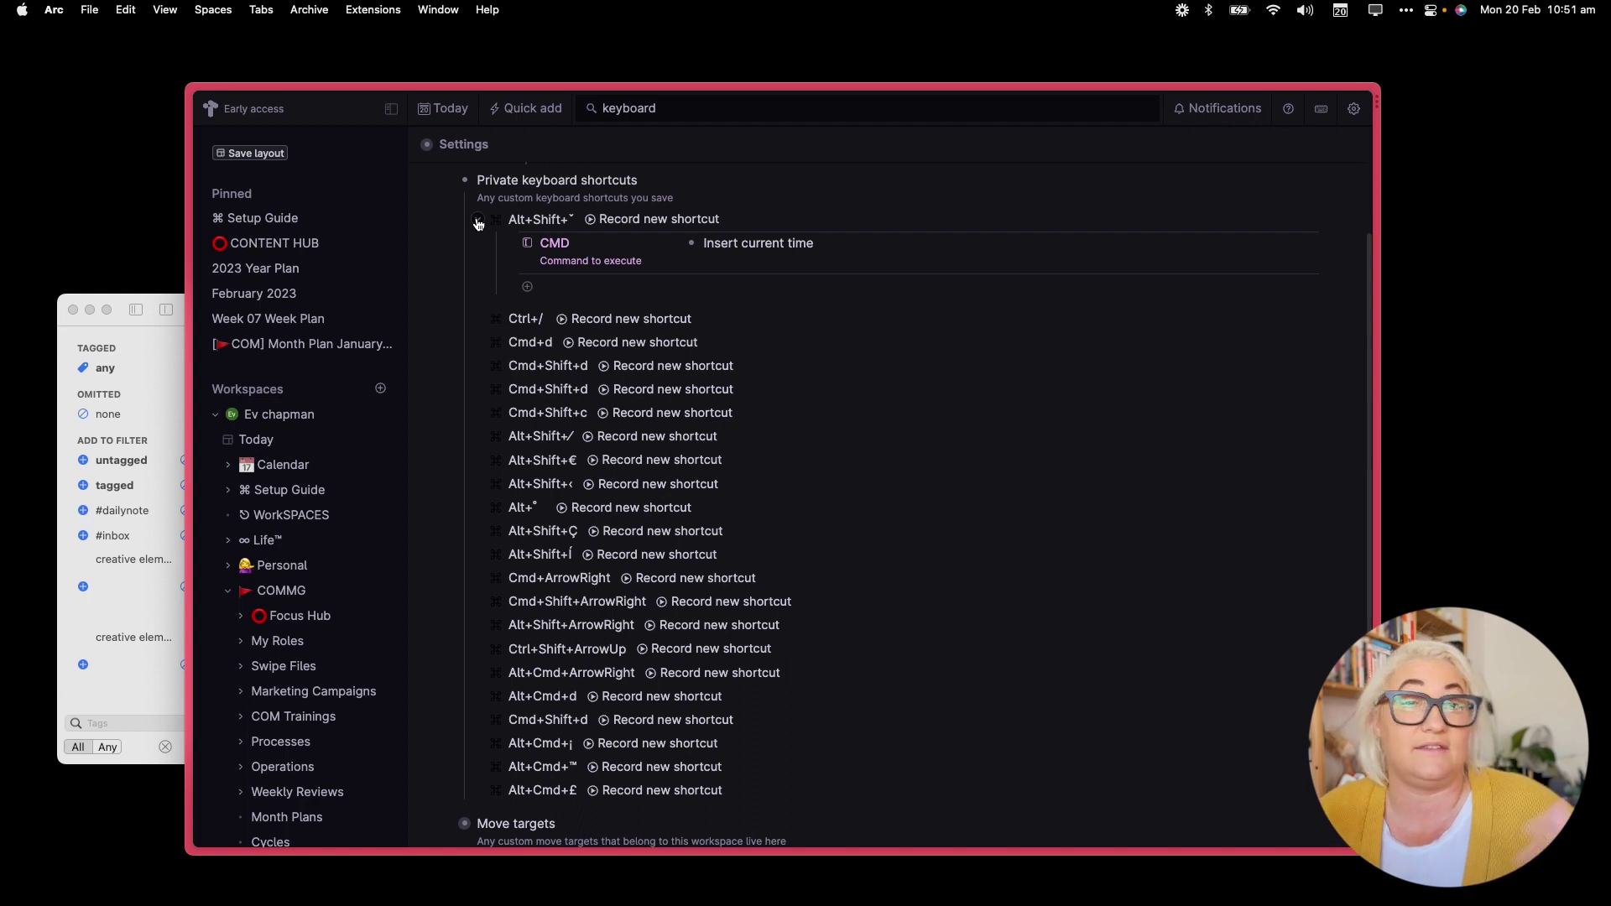
{"action": "left_click", "coordinate": [477, 220]}
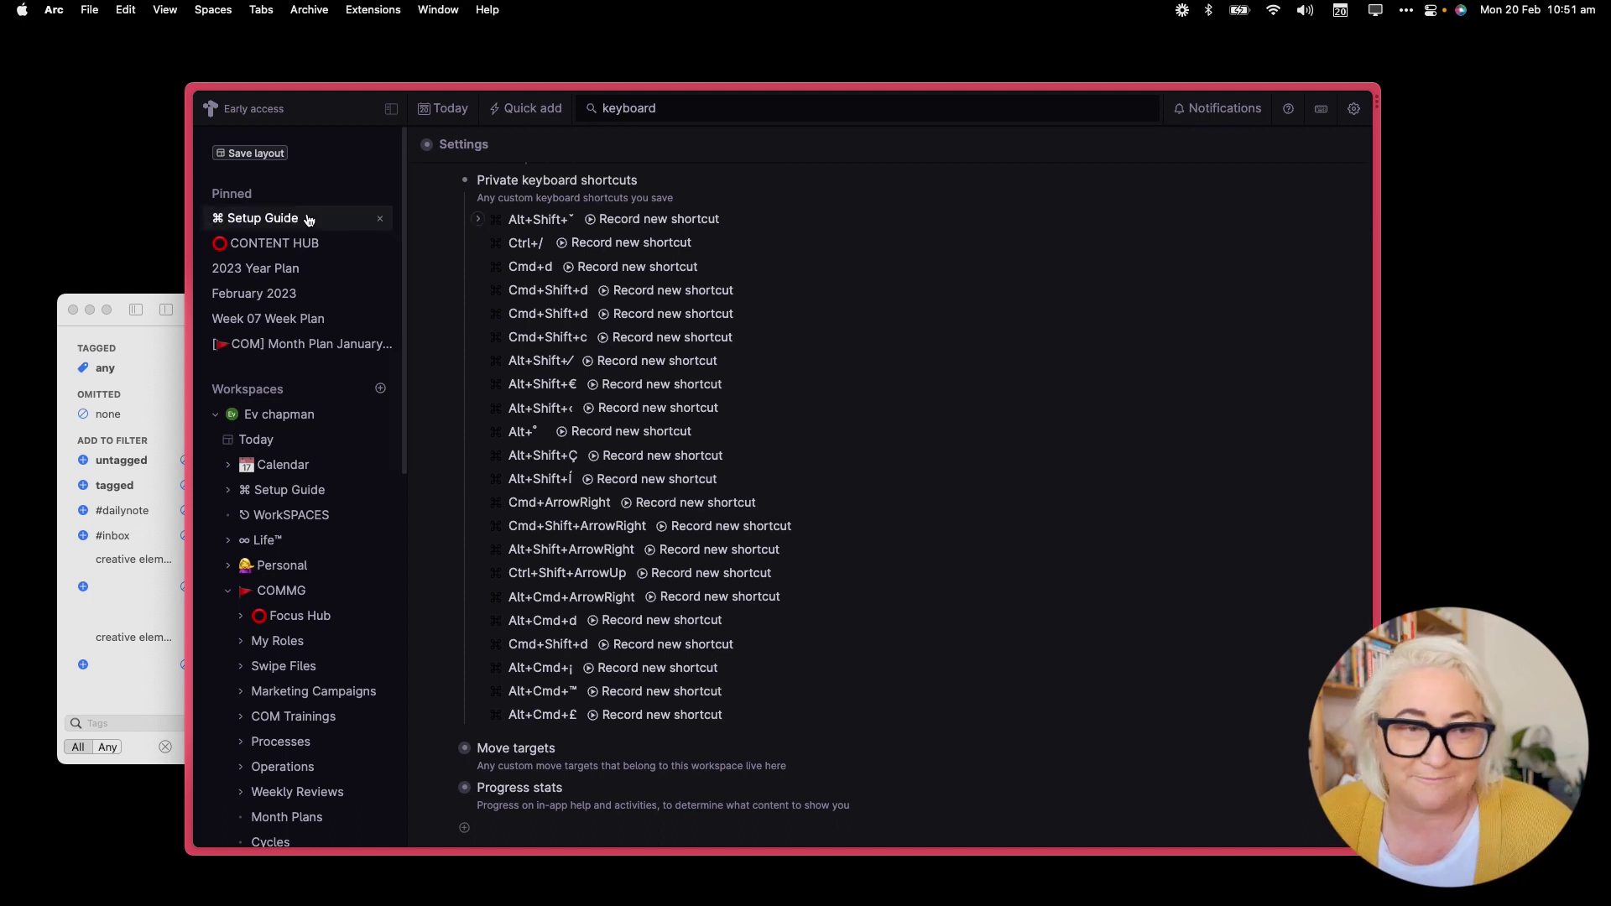
- Open the Setup Guide and configure the #Custom Keyboard Shortcut tag's schema
{"action": "left_click", "coordinate": [277, 218]}
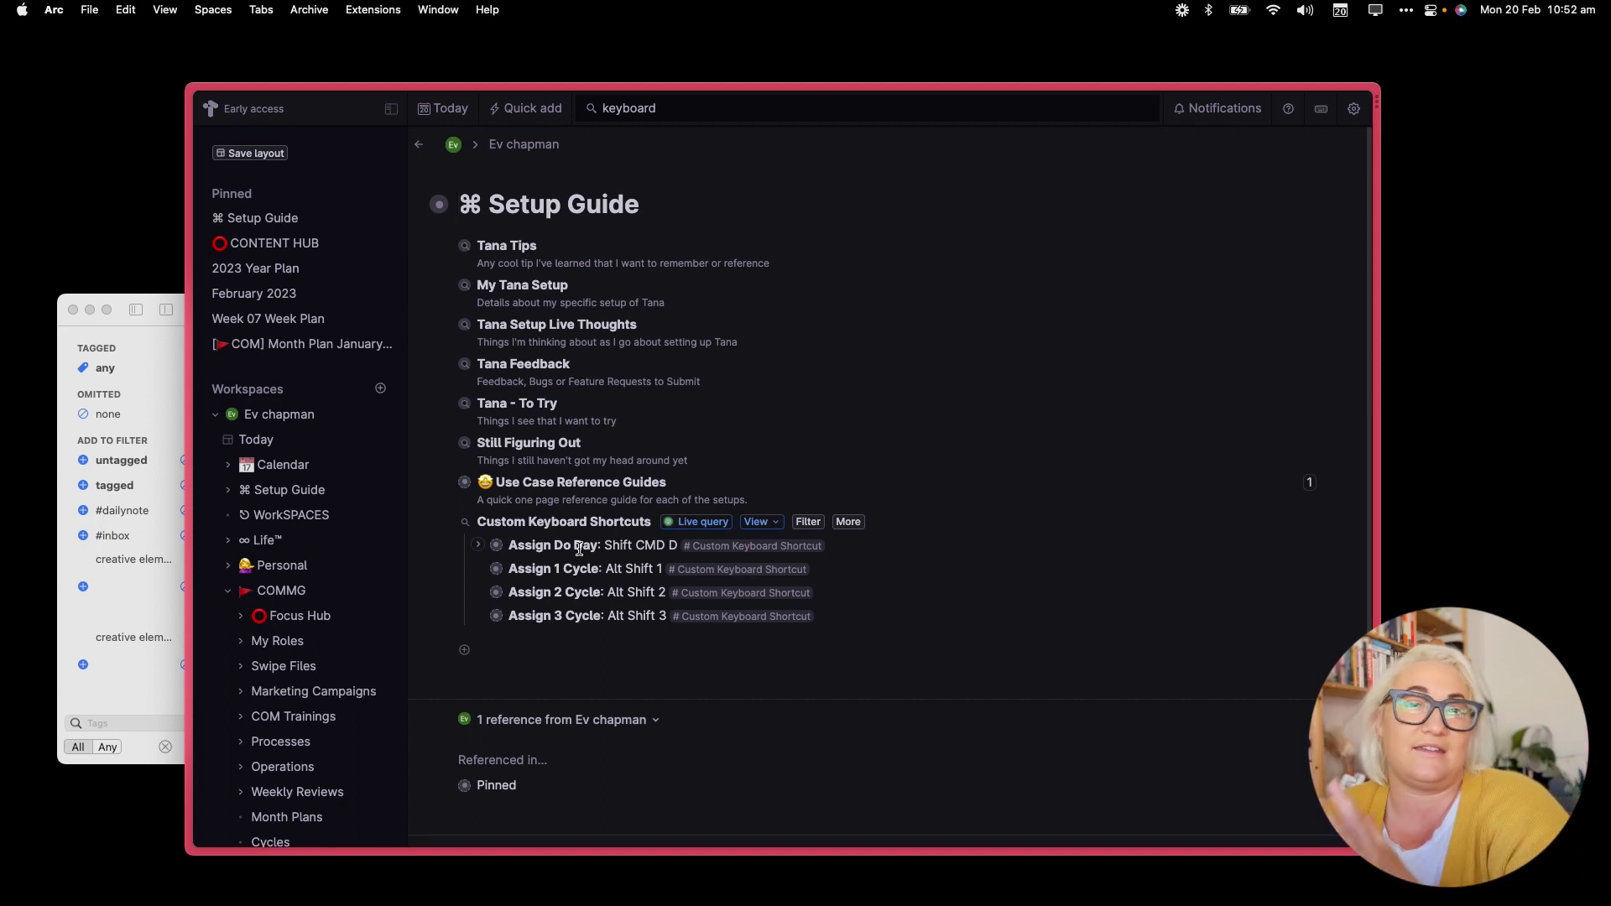
{"action": "mouse_move", "coordinate": [752, 547]}
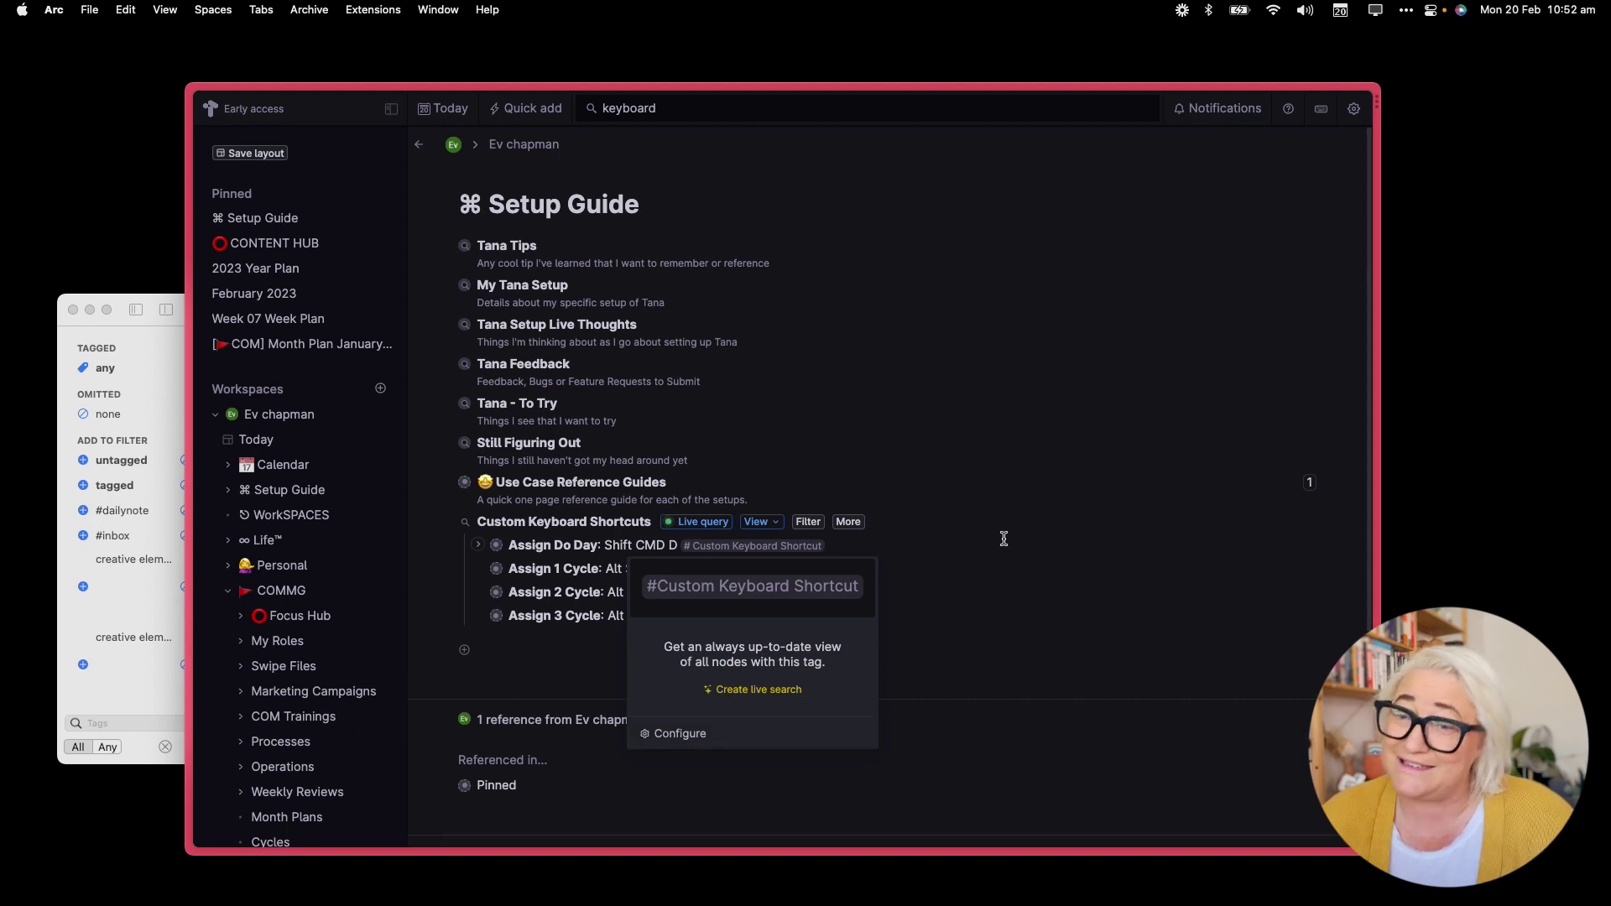
{"action": "left_click", "coordinate": [759, 735]}
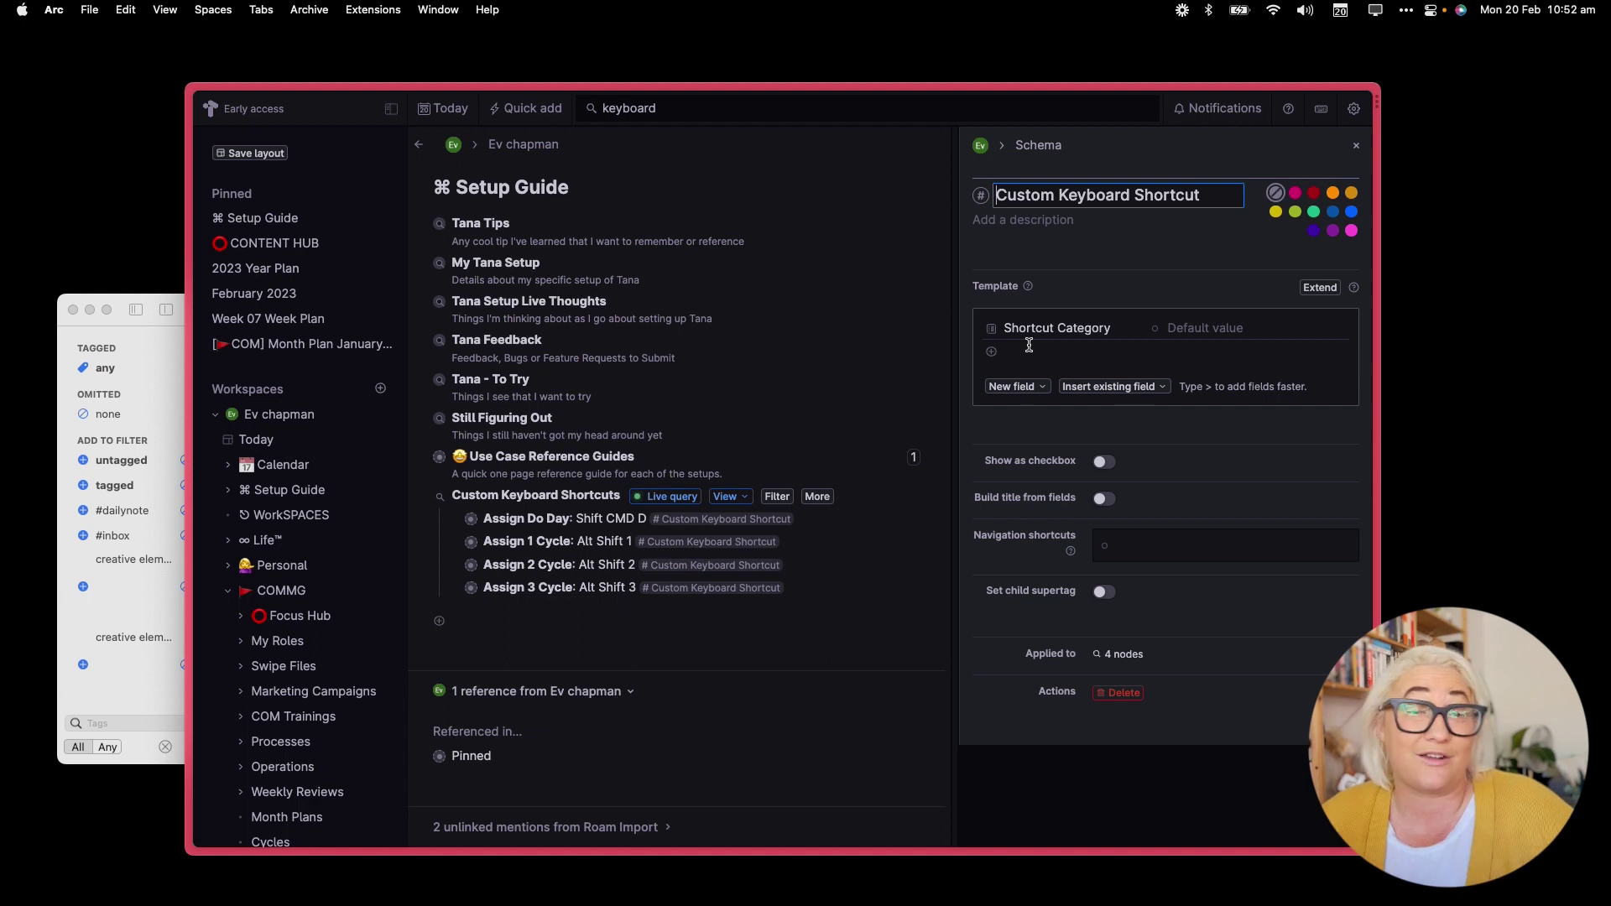
- Review the Shortcut Category field's options, then close the tag schema panel
{"action": "left_click", "coordinate": [1339, 331]}
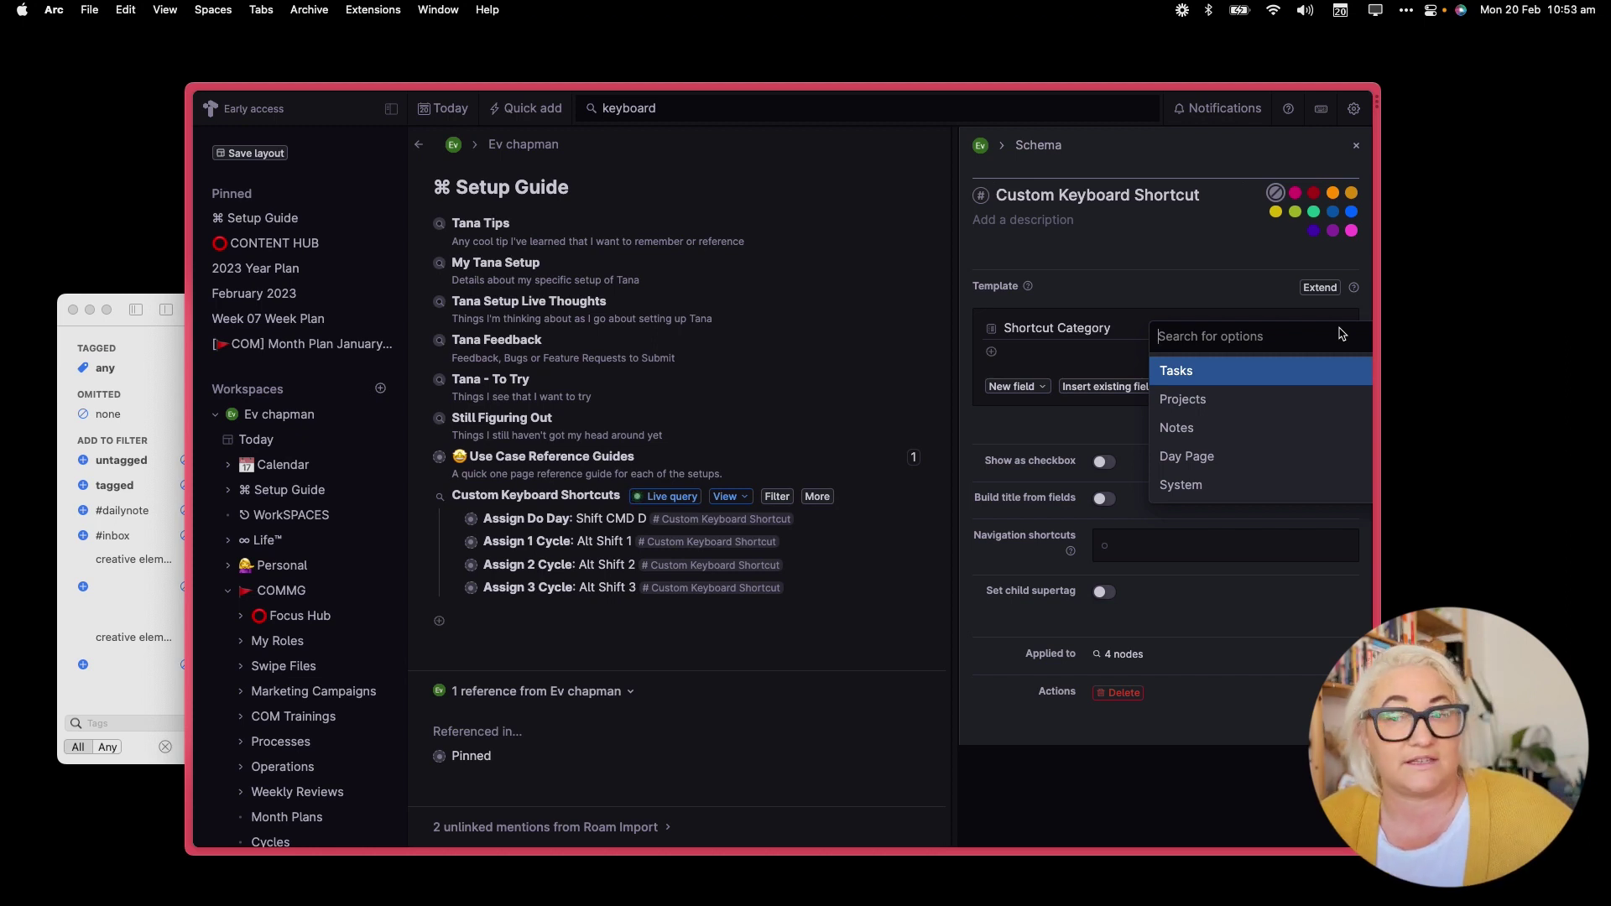
{"action": "left_click", "coordinate": [1191, 295]}
{"action": "key", "text": "Escape"}
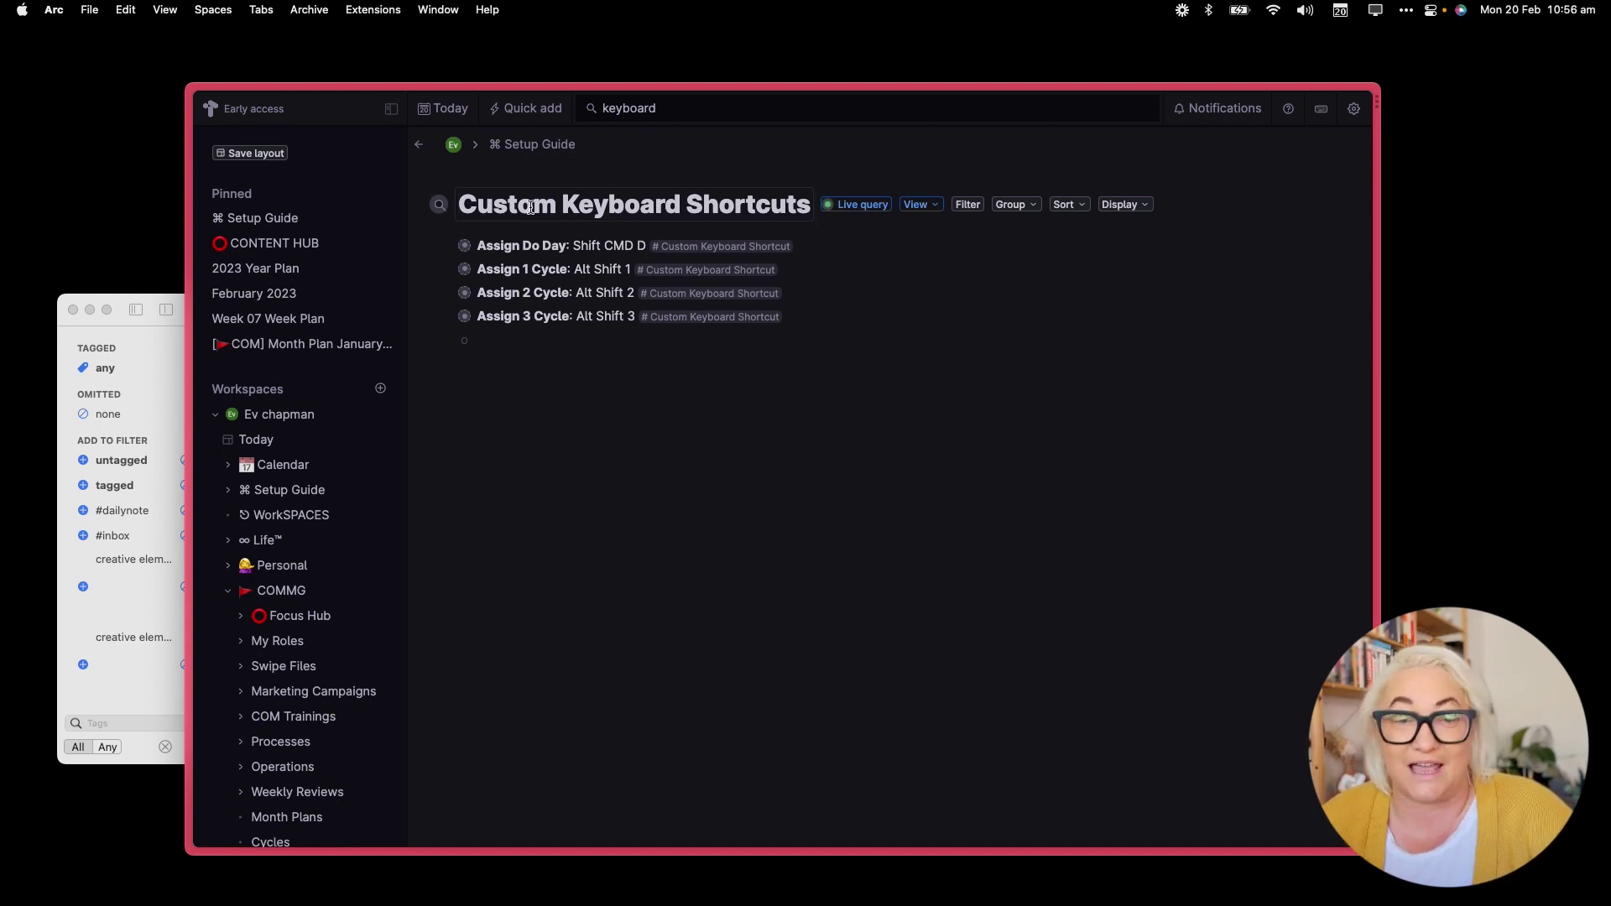
- Pin the Custom Keyboard Shortcuts search via the 'pin' command
{"action": "key", "text": "super+k"}
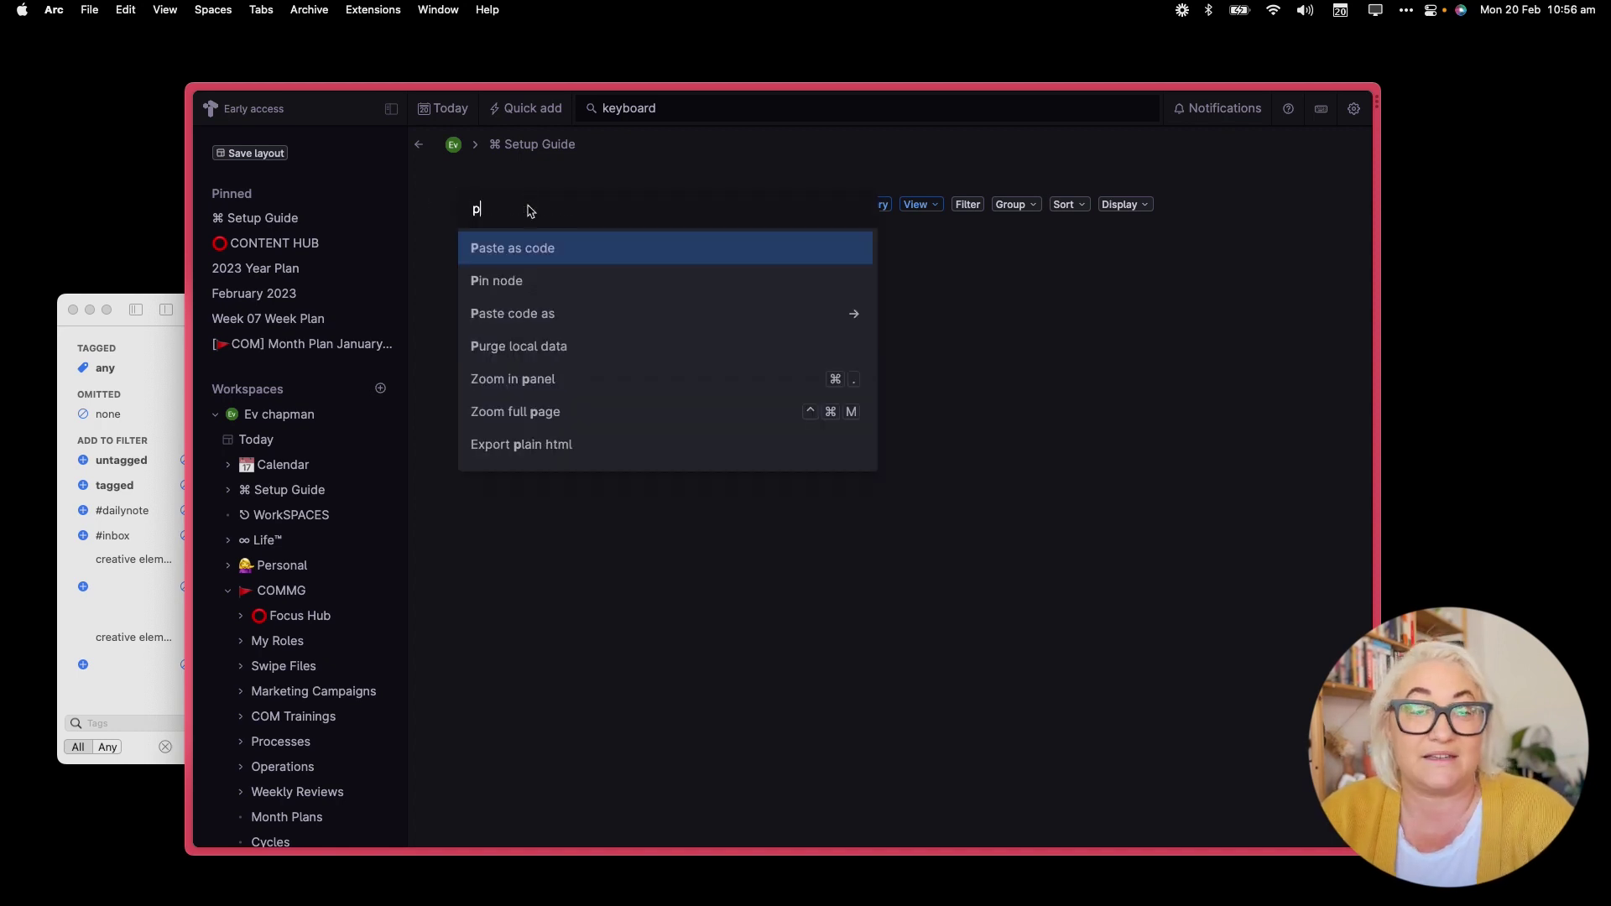
{"action": "type", "text": "pin"}
{"action": "key", "text": "Return"}
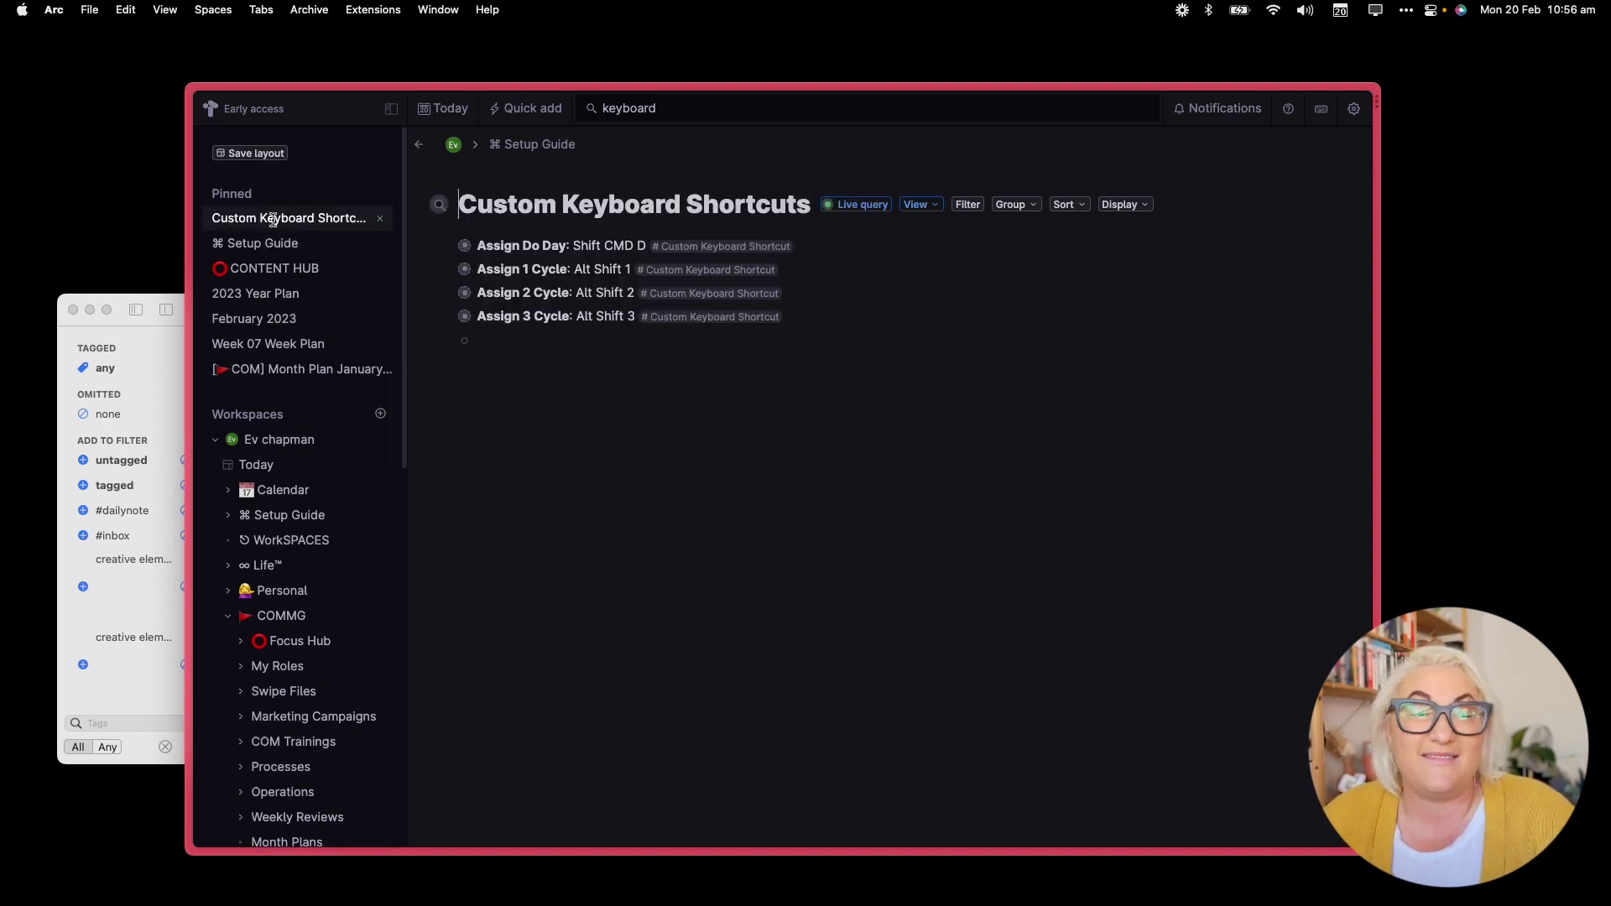
- Try the pinned CONTENT HUB and Custom Keyboard Shortcuts pages, then return to Focus Hub
{"action": "mouse_move", "coordinate": [189, 247]}
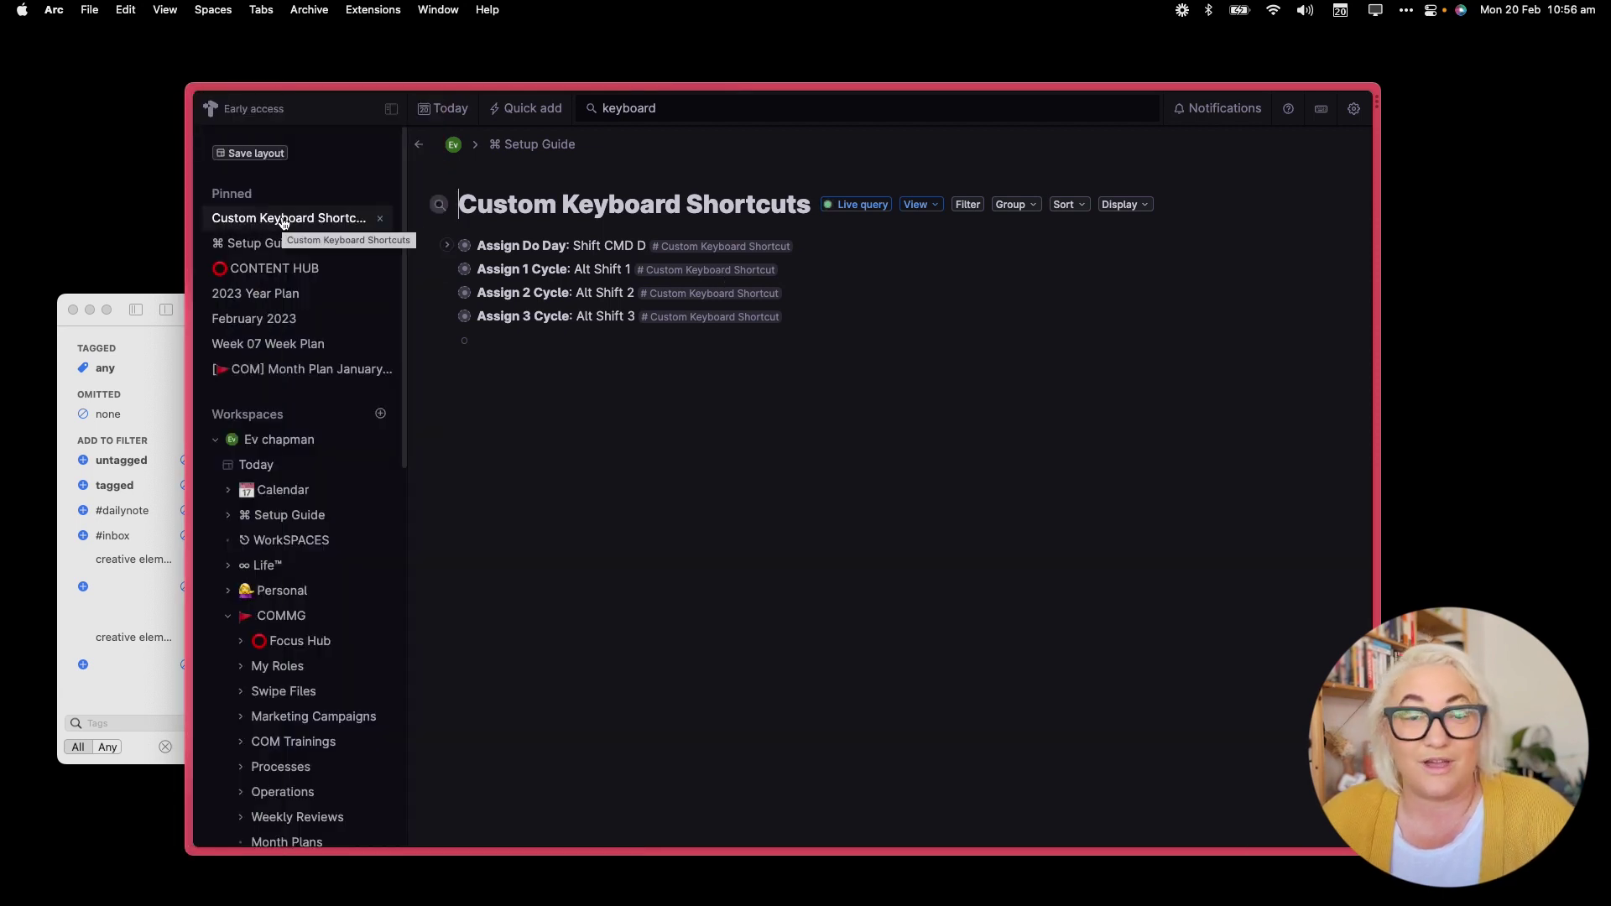
{"action": "left_click", "coordinate": [314, 270]}
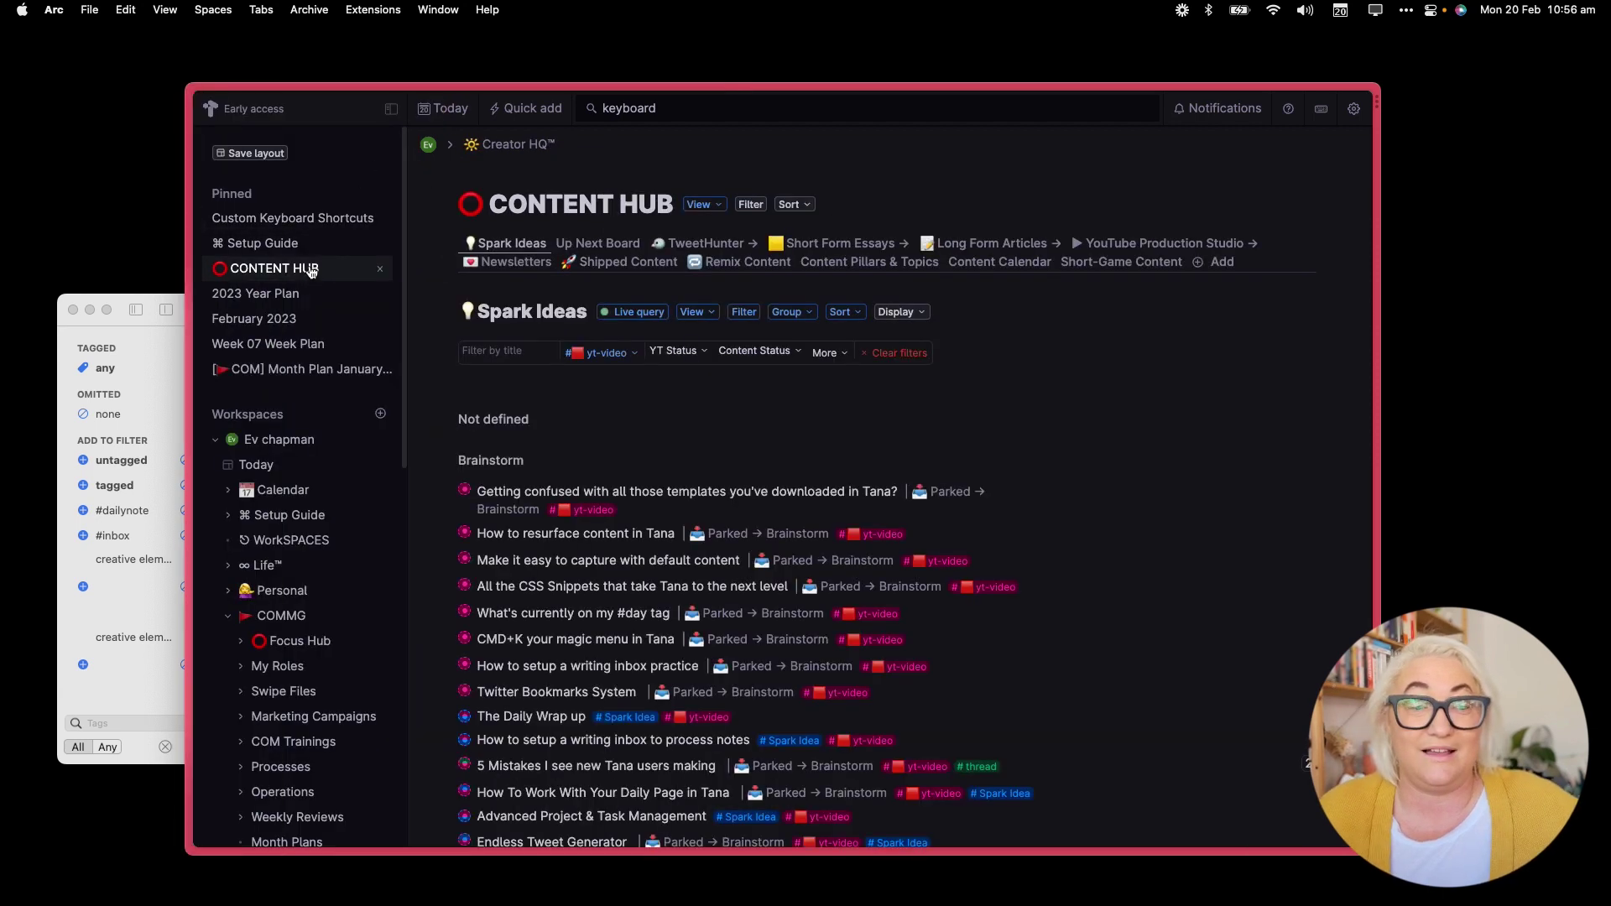
{"action": "left_click", "coordinate": [291, 221]}
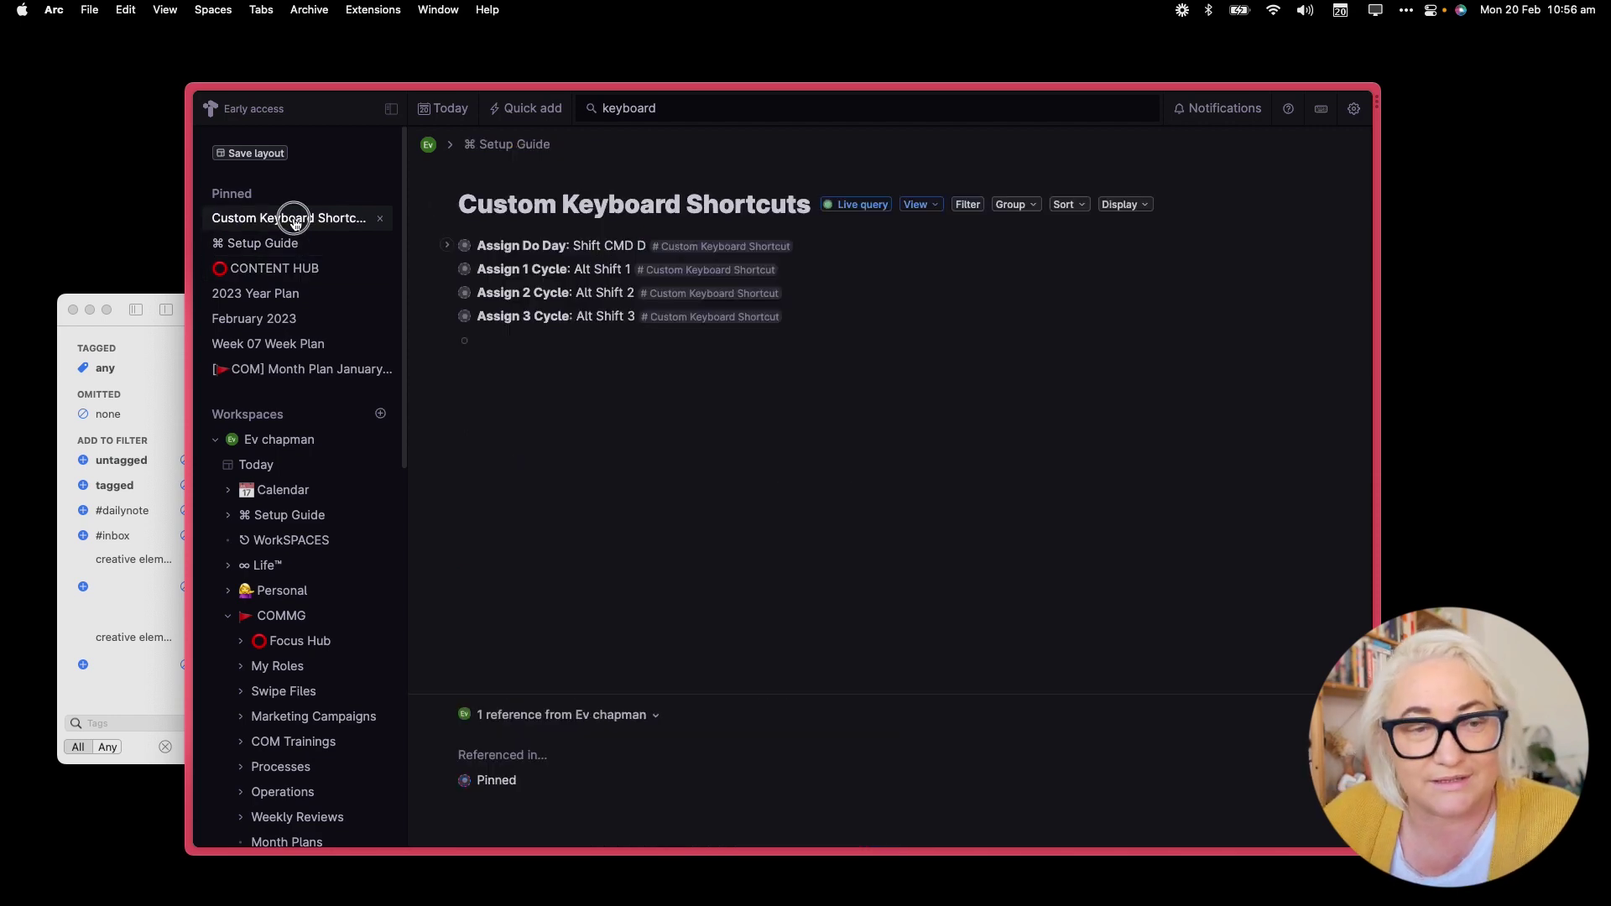
{"action": "key", "text": "super+shift+f"}
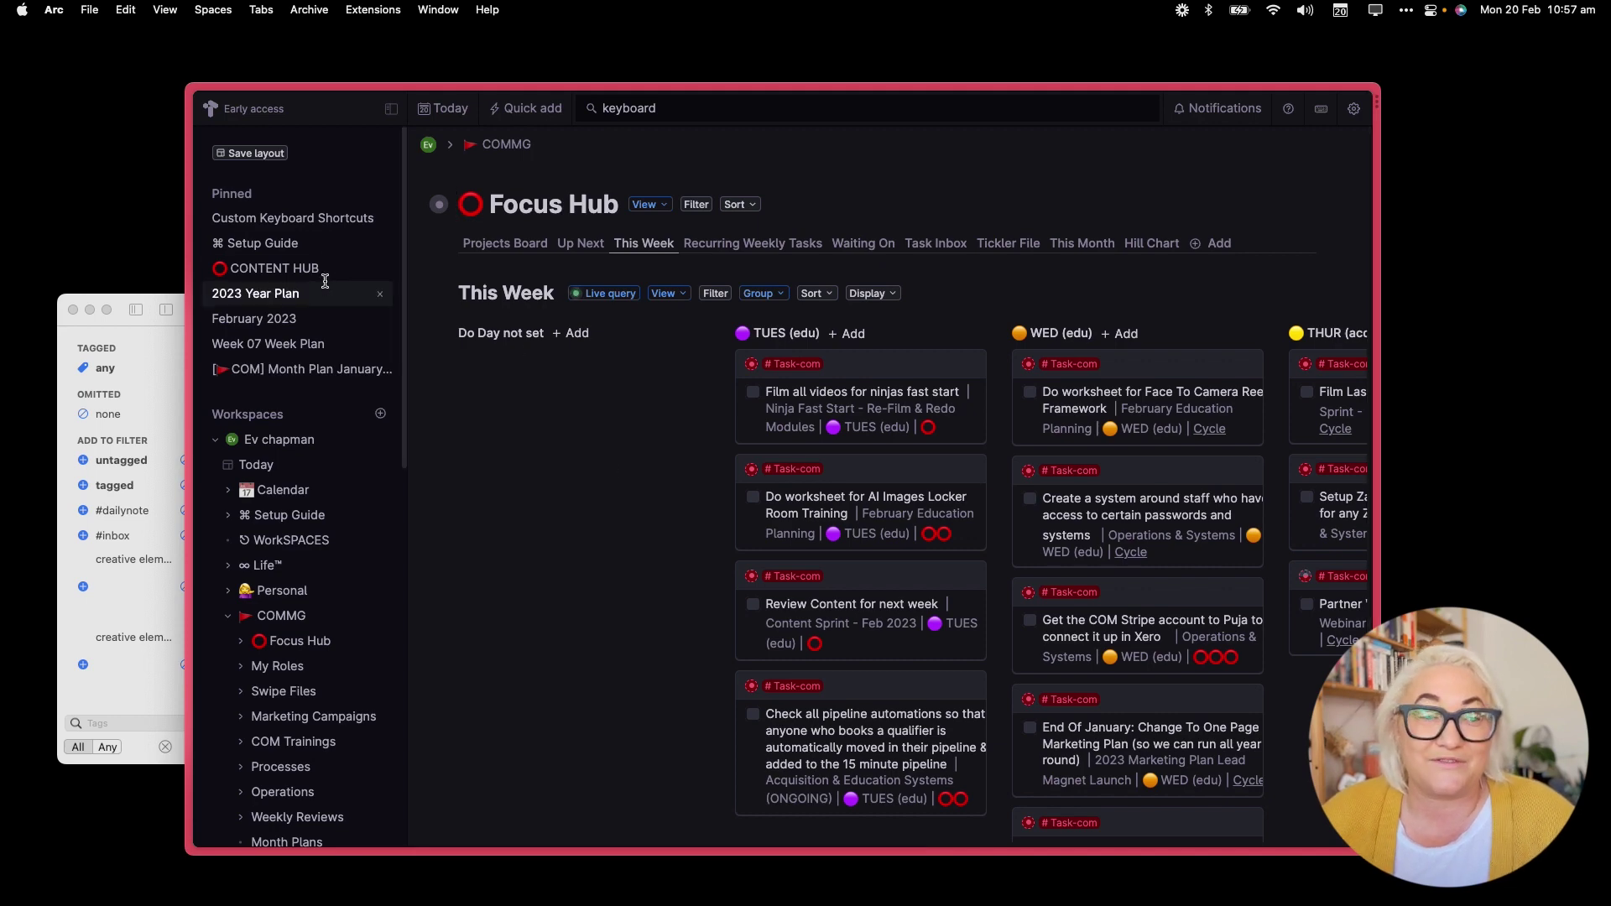
- Open the pinned Custom Keyboard Shortcuts search in a side panel beside Focus Hub
{"action": "left_click", "coordinate": [301, 220]}
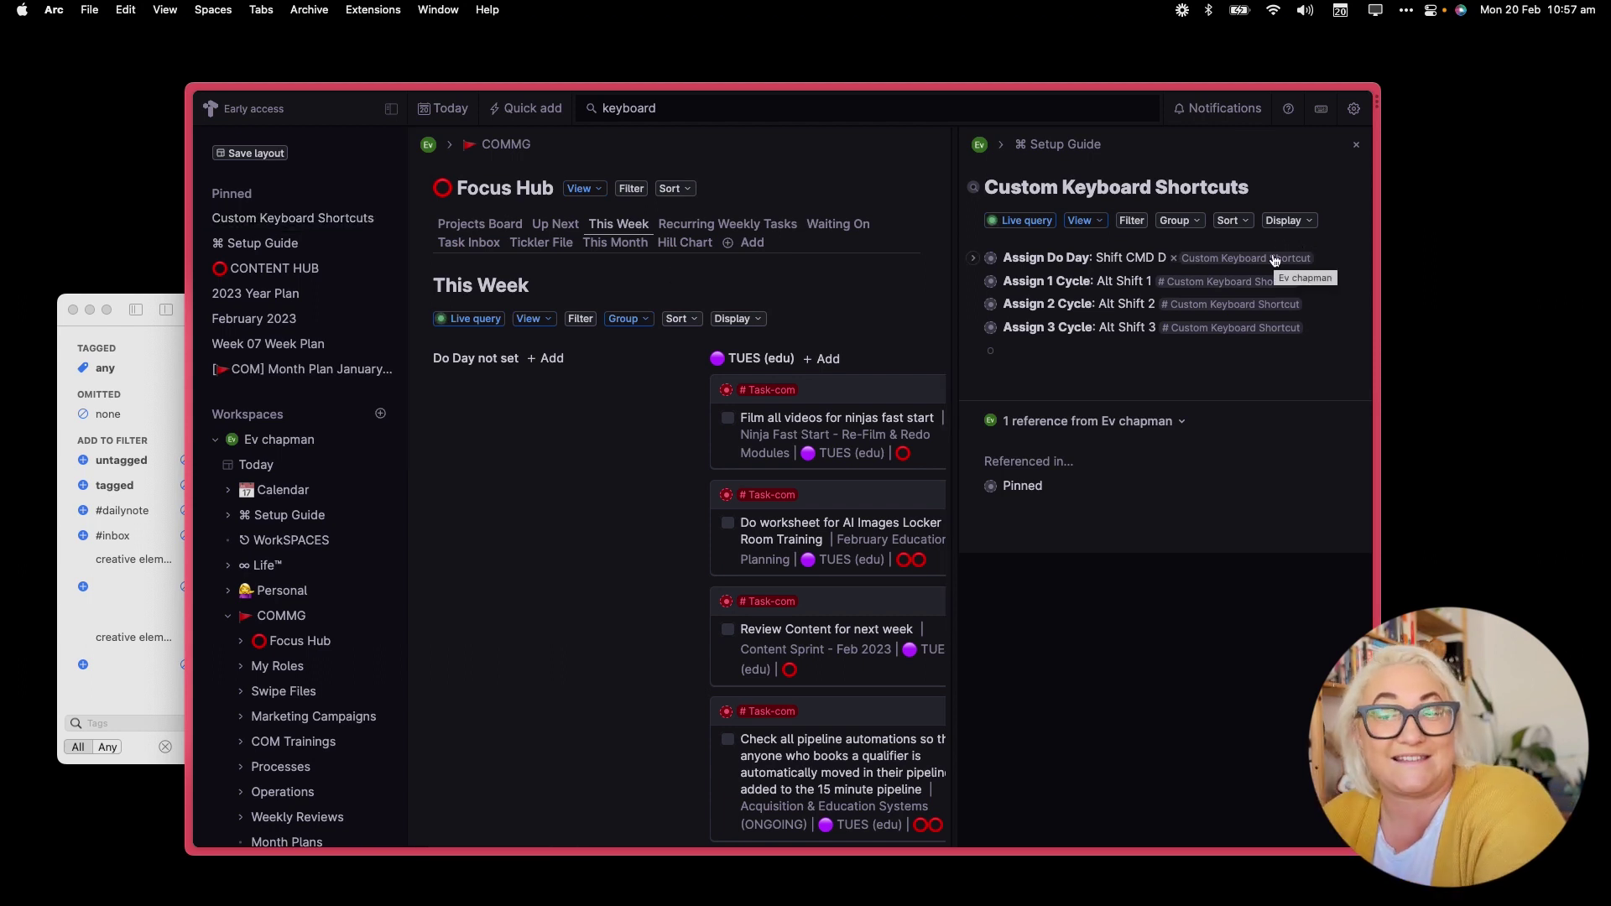
{"action": "scroll", "coordinate": [641, 457], "scroll_direction": "right", "scroll_amount": 2}
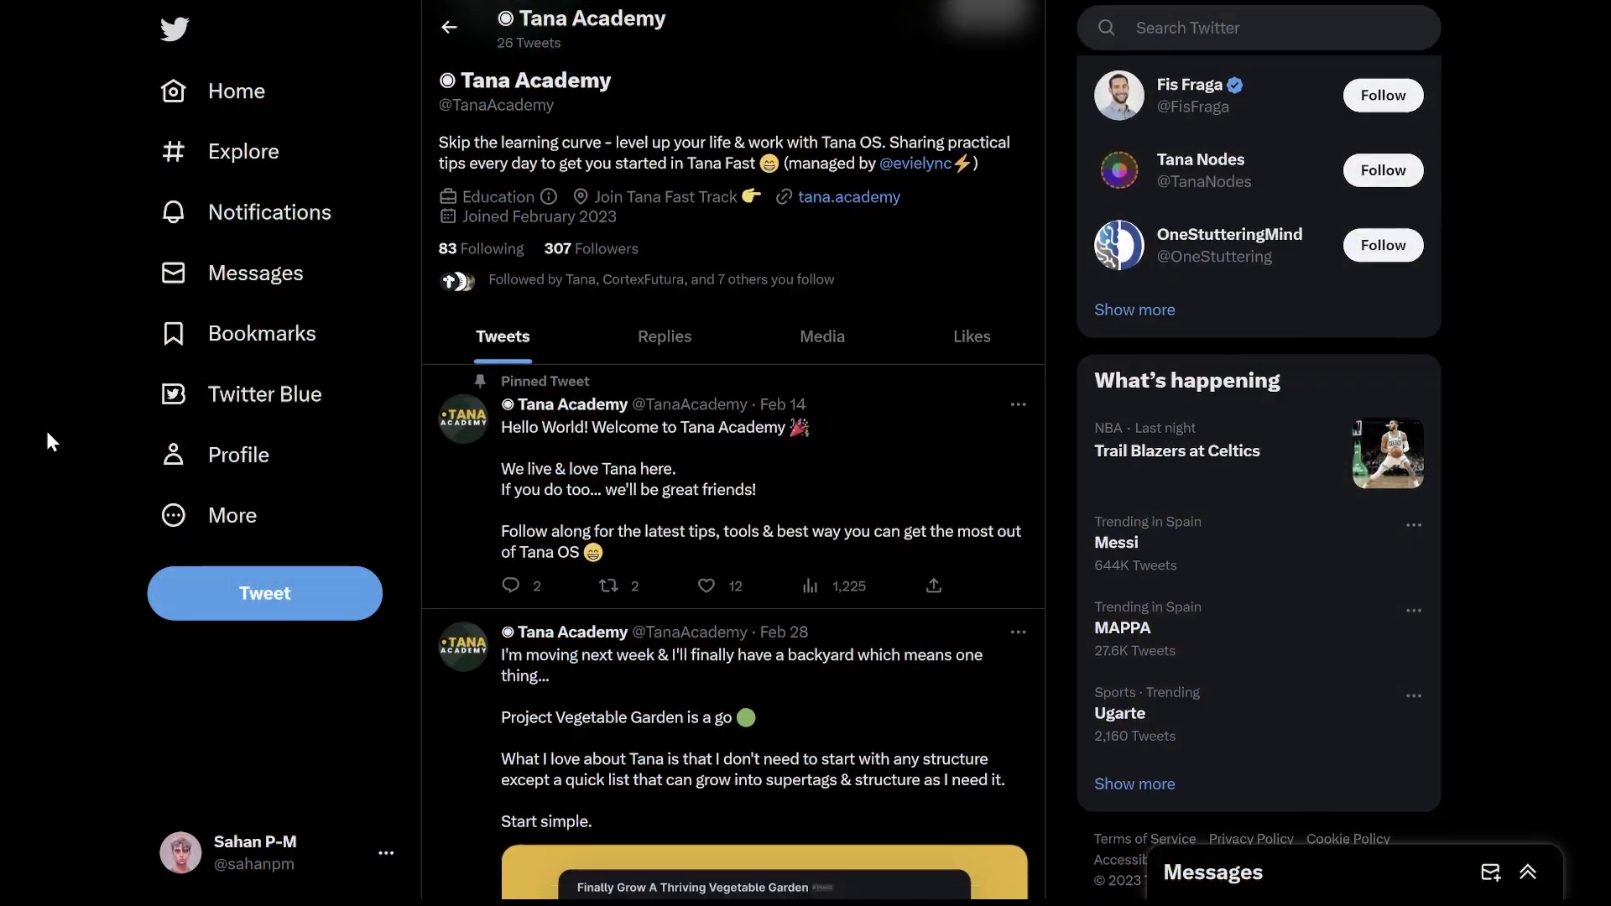
- Scroll the Tana Academy timeline and open the Feb 24 Supertag rental-inspection tweet
{"action": "scroll", "coordinate": [47, 431], "scroll_direction": "down", "scroll_amount": 10}
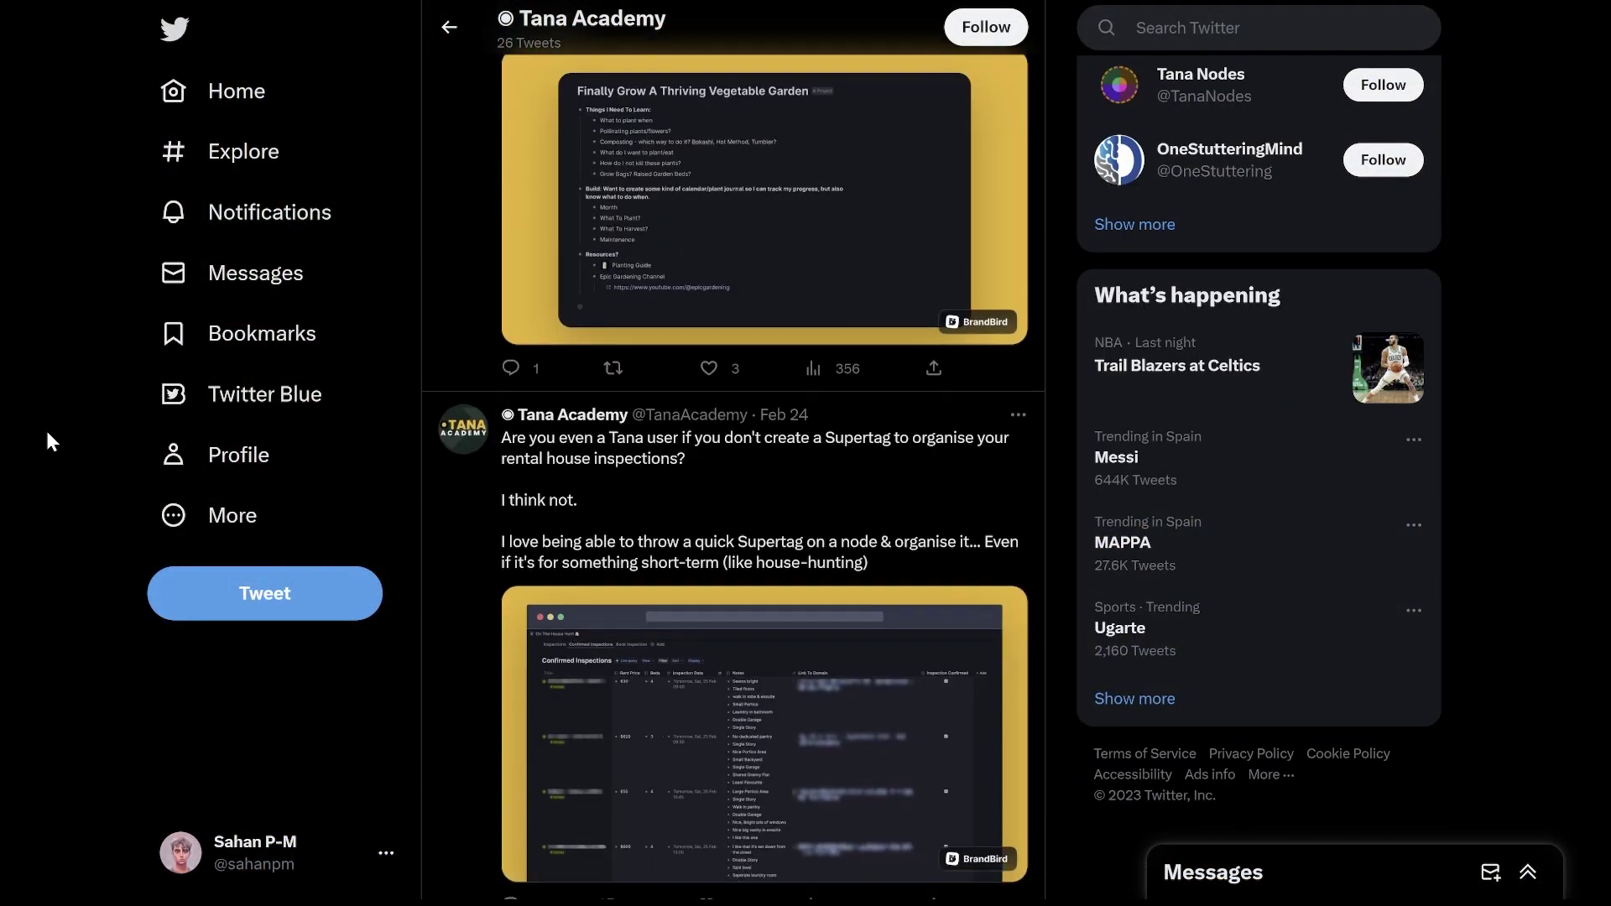
{"action": "scroll", "coordinate": [47, 430], "scroll_direction": "down", "scroll_amount": 5}
{"action": "scroll", "coordinate": [493, 371], "scroll_direction": "up", "scroll_amount": 2}
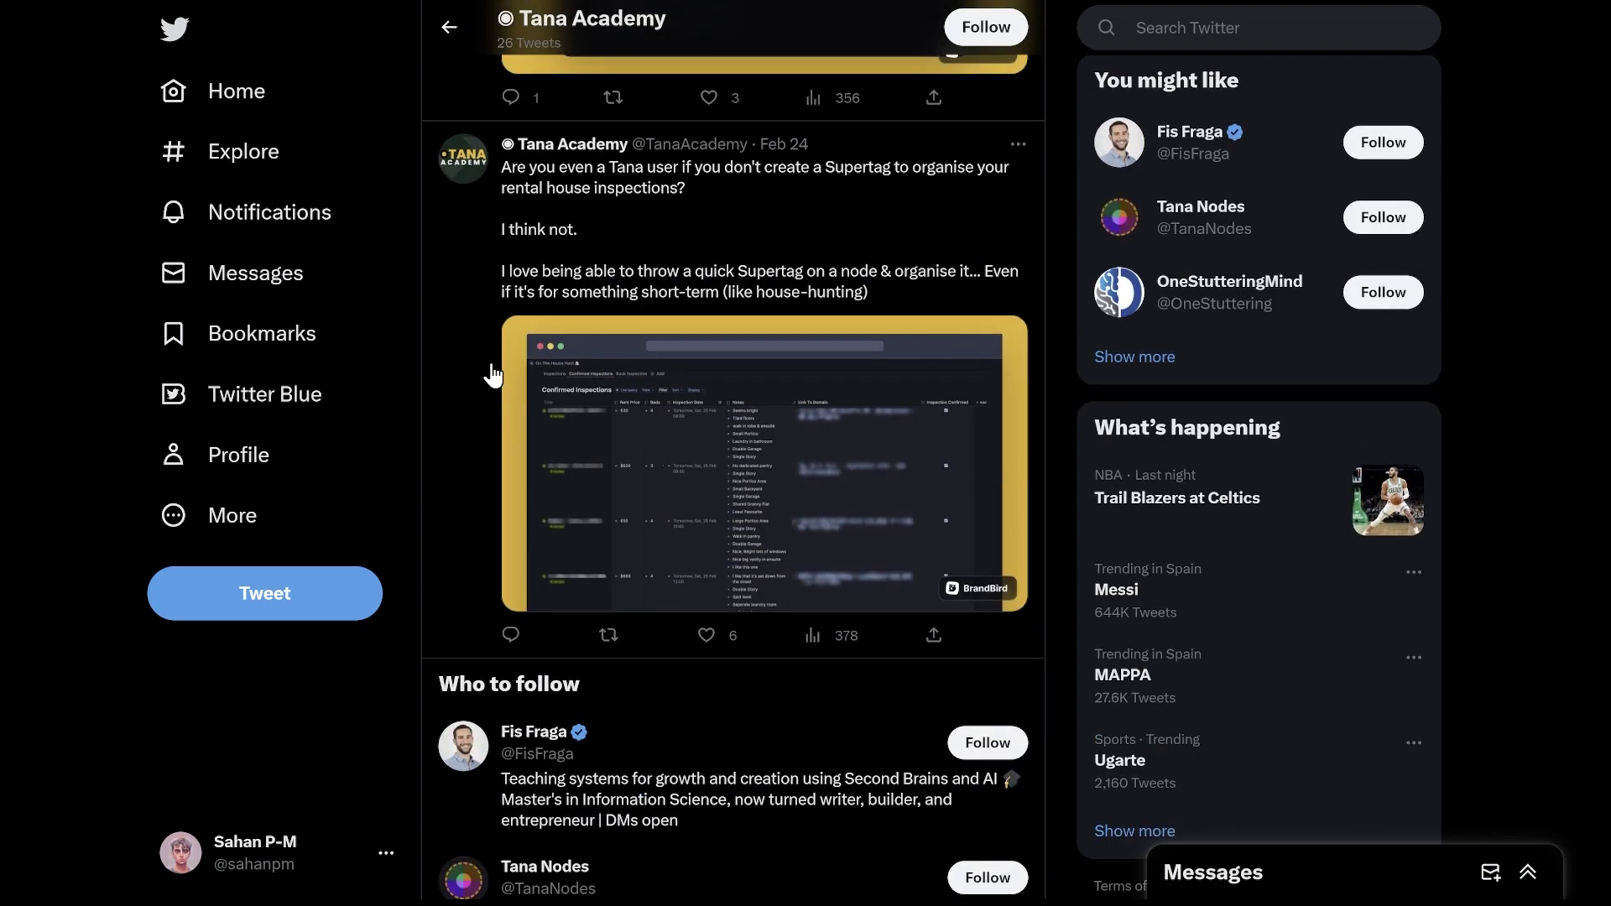
{"action": "left_click", "coordinate": [598, 257]}
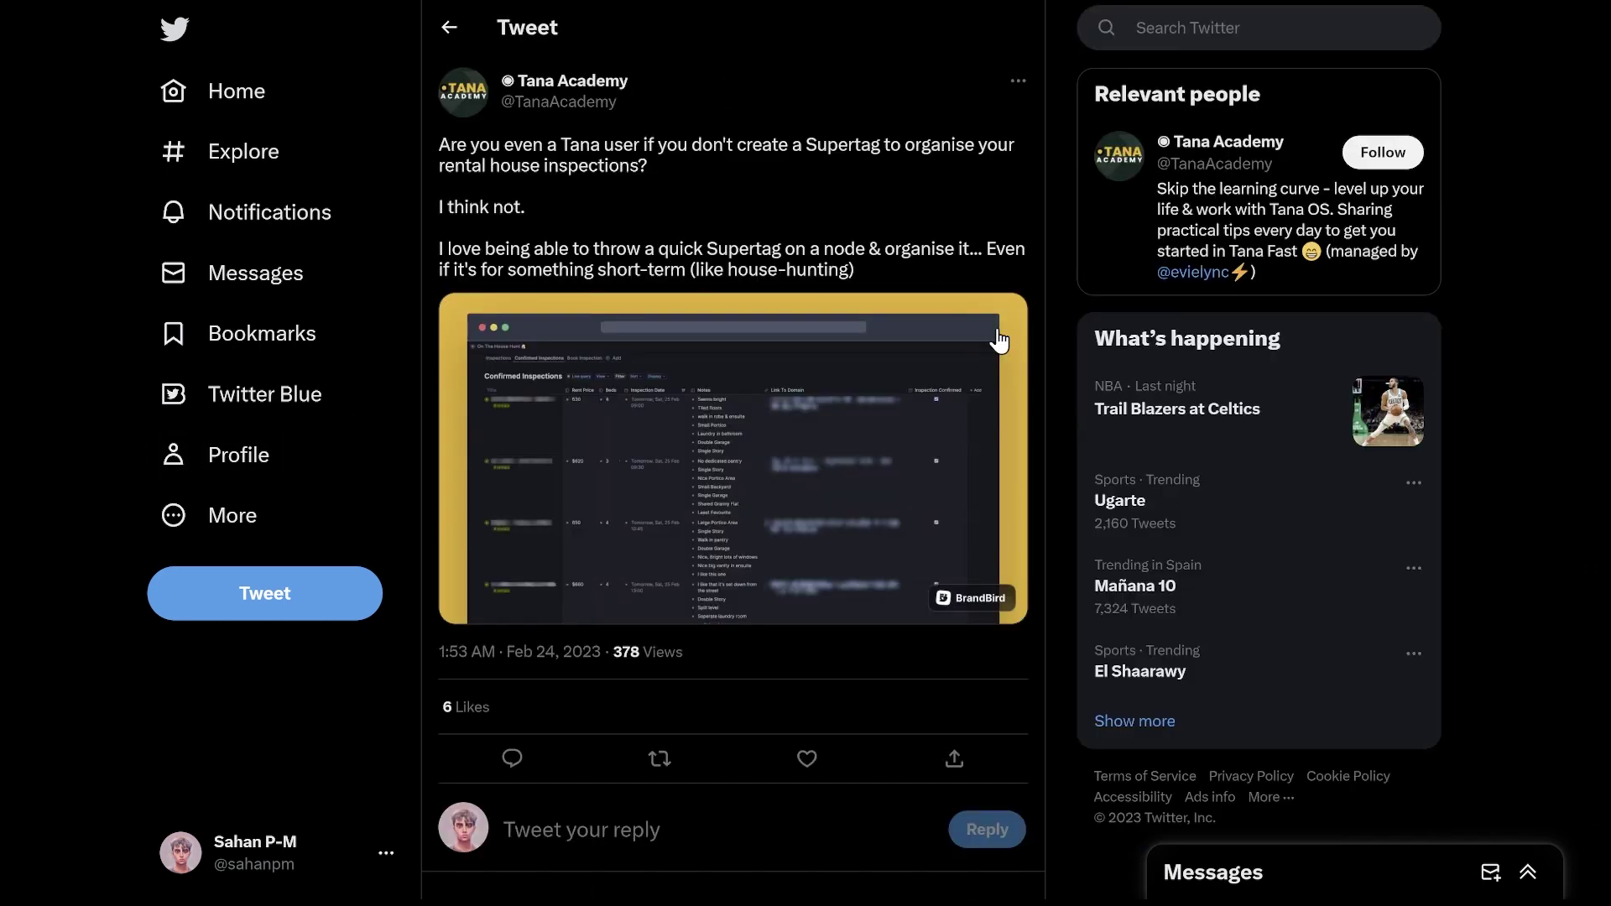